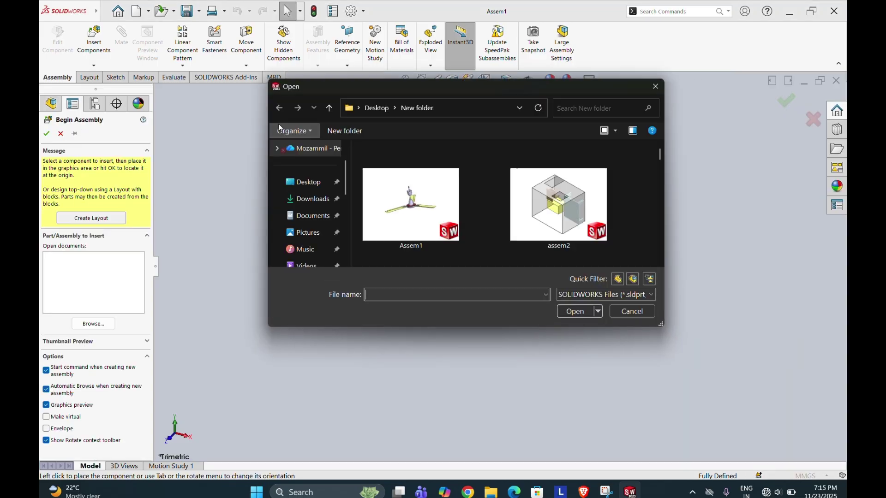
Insert the ball part as the first component, fixed at the assembly origin
scroll(497, 204, down, 3)
click(656, 86)
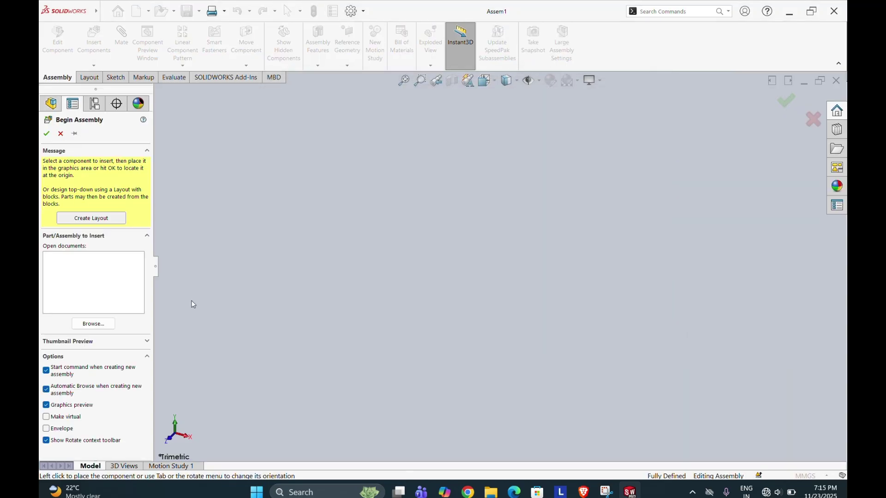
click(93, 324)
scroll(406, 212, down, 3)
scroll(452, 218, up, 2)
scroll(450, 214, down, 1)
click(449, 214)
click(584, 312)
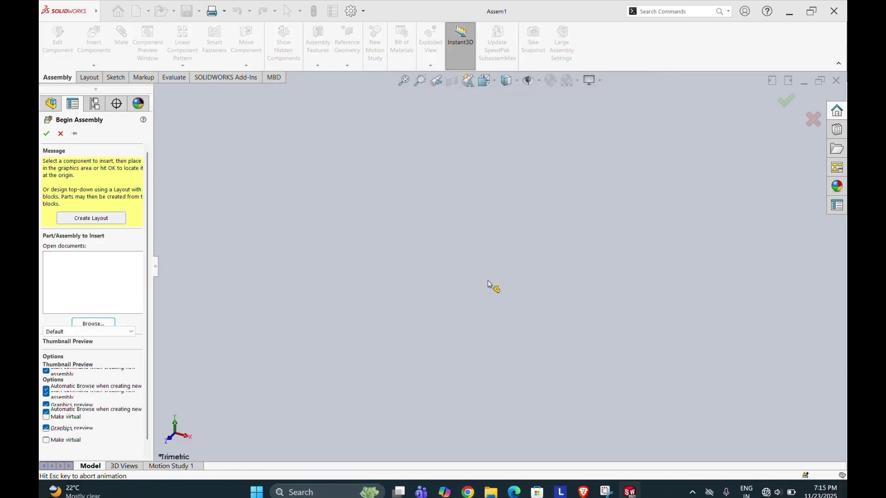
click(46, 133)
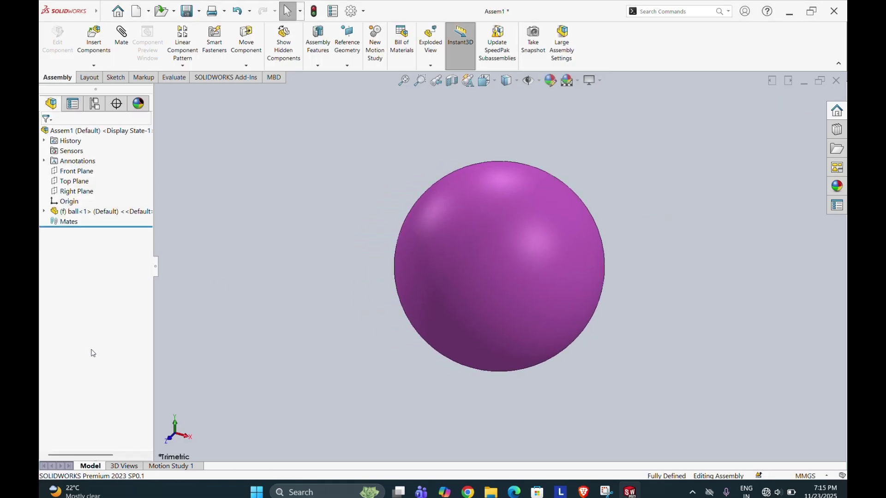
Insert the part named inner into the assembly over the ball
click(94, 41)
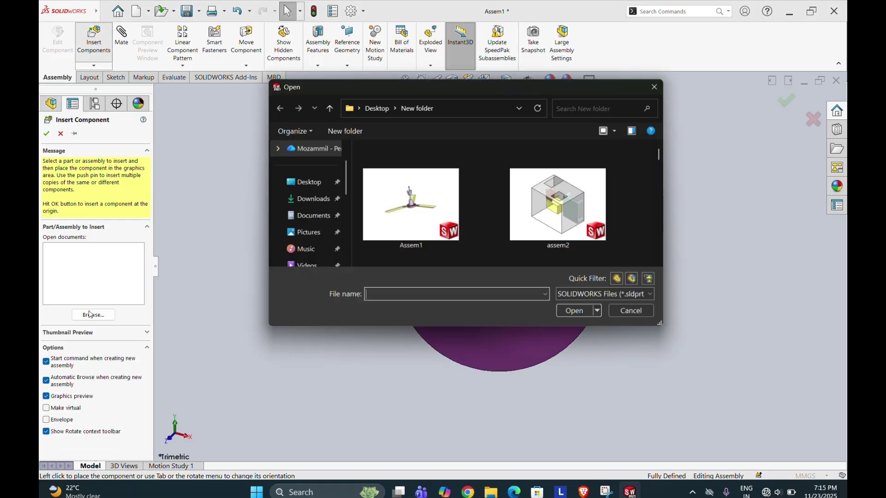
scroll(501, 229, down, 3)
scroll(540, 223, down, 5)
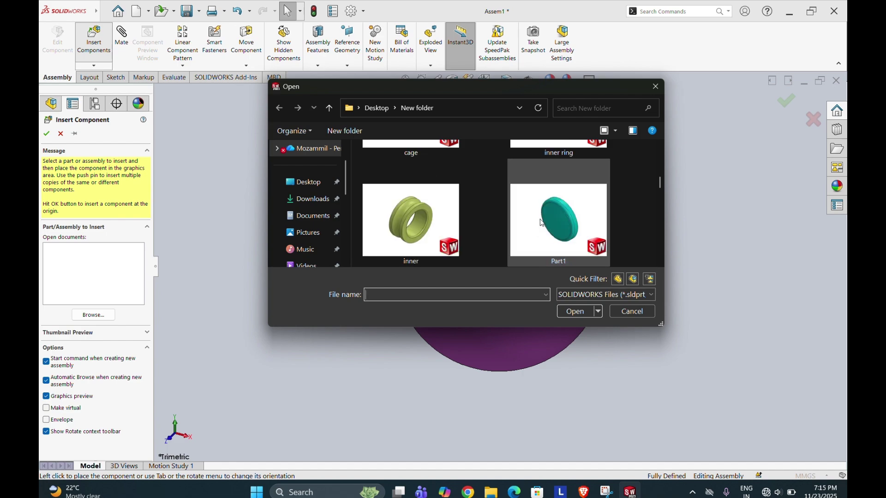
click(431, 217)
click(582, 312)
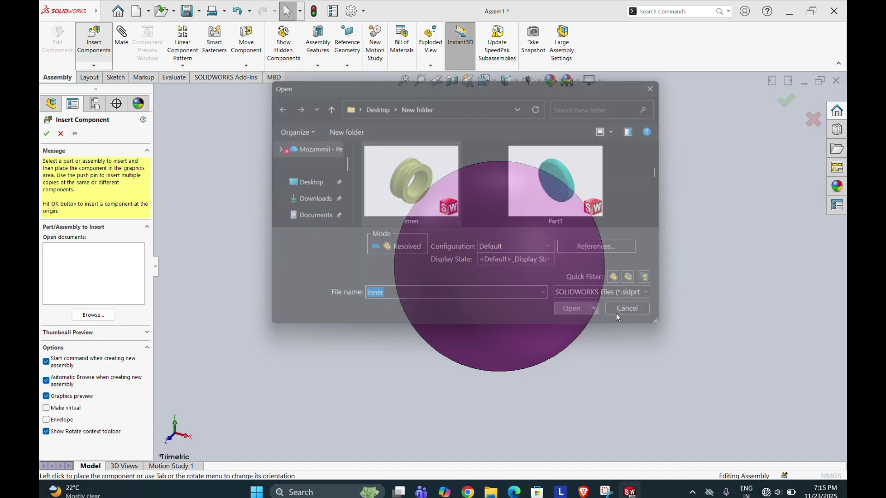
scroll(643, 312, up, 5)
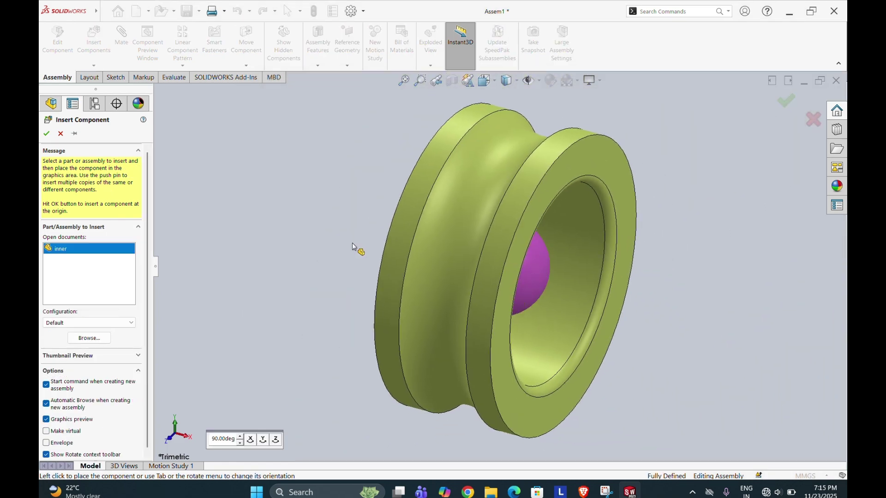
click(461, 268)
Insert the cage part beside the inner ring
click(85, 43)
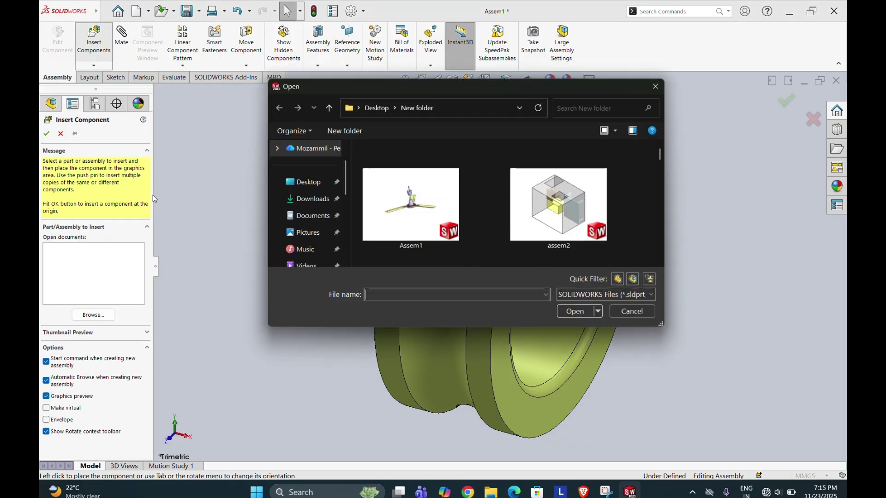
scroll(412, 226, down, 3)
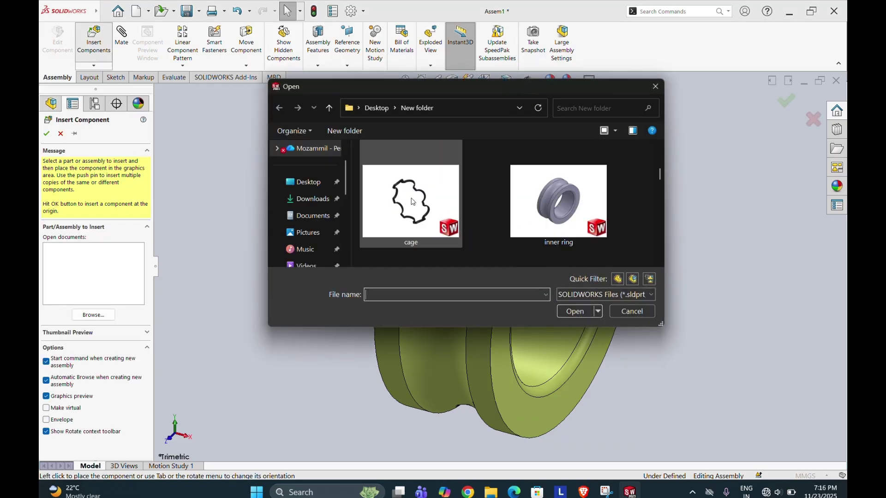
click(410, 204)
click(576, 312)
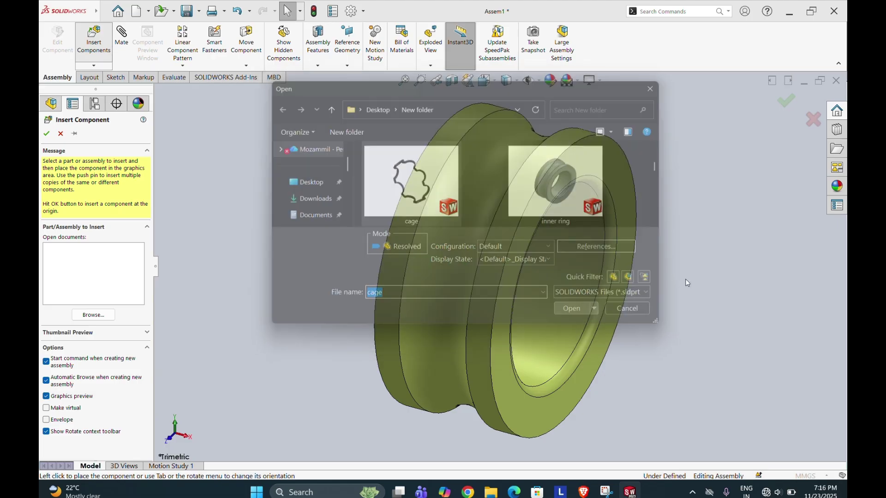
click(720, 269)
Insert Part11, the outer ring, on the side of the inner ring opposite the cage
click(94, 41)
scroll(406, 217, down, 10)
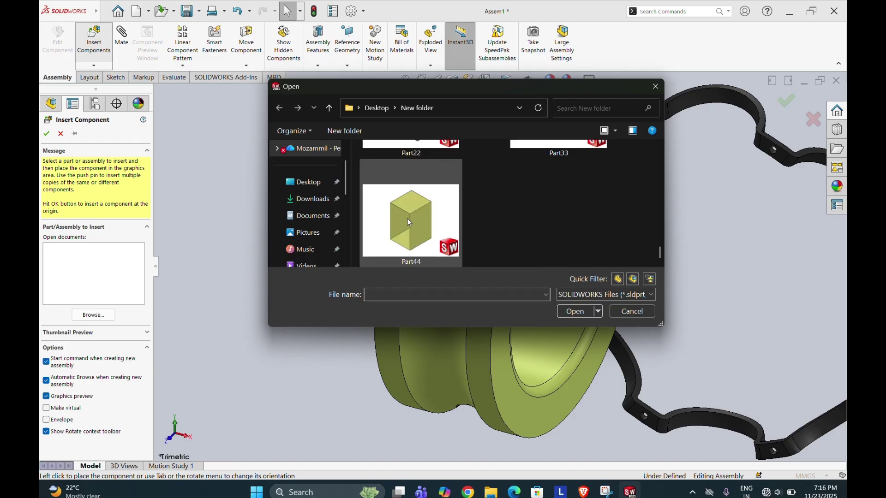
scroll(407, 218, up, 3)
click(408, 196)
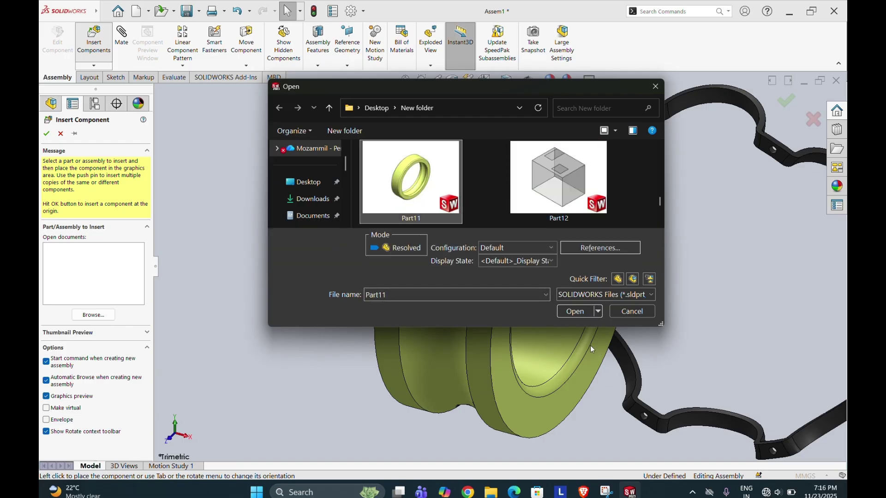
click(574, 311)
click(362, 310)
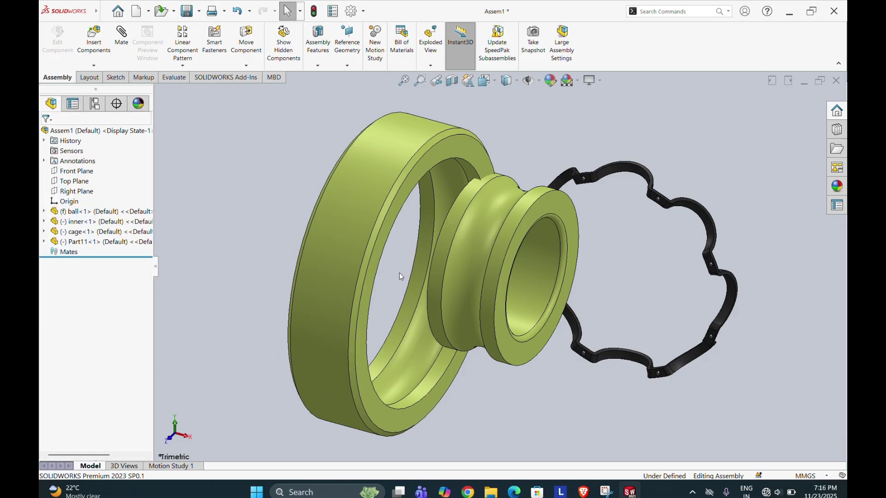
Move the inner ring into the outer ring's opening and display the temporary axes
scroll(457, 207, up, 2)
middle_drag(461, 219, 435, 232)
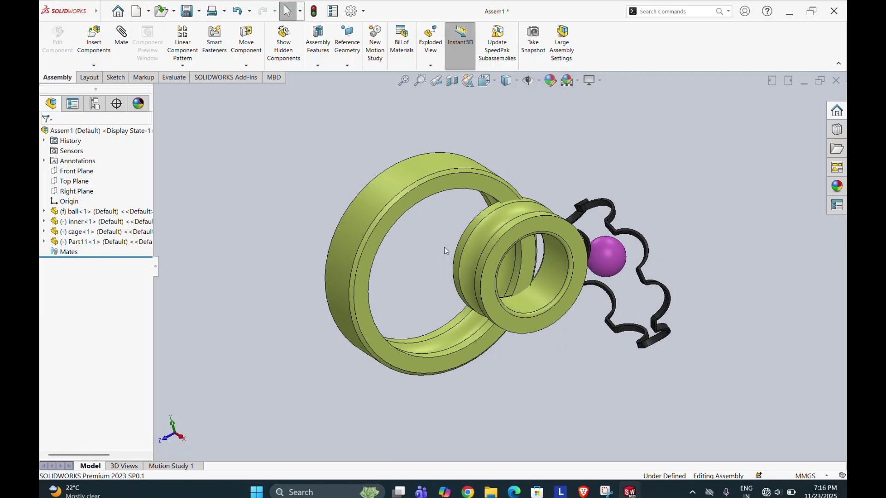
drag(493, 256, 420, 250)
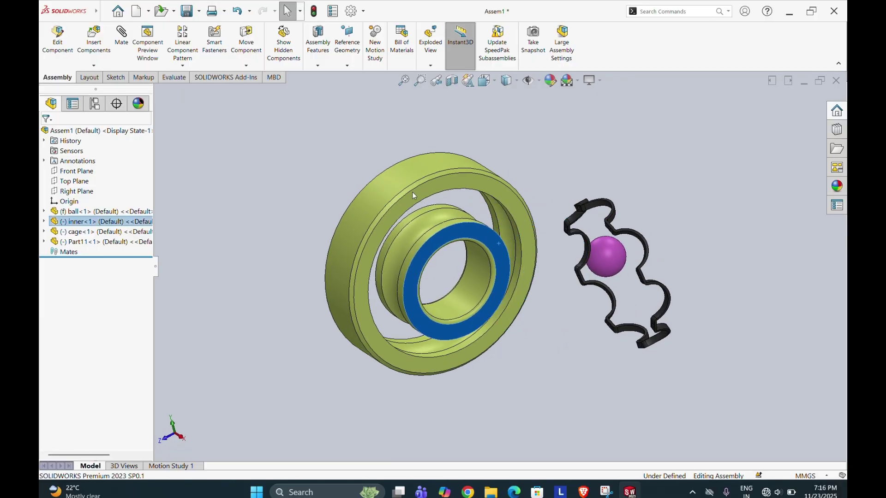
middle_drag(408, 193, 448, 210)
scroll(447, 210, down, 3)
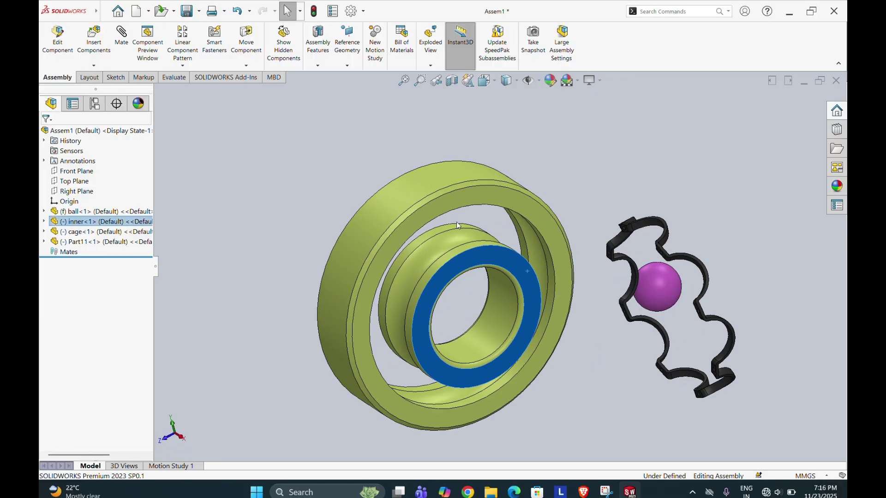
click(539, 82)
drag(444, 270, 481, 266)
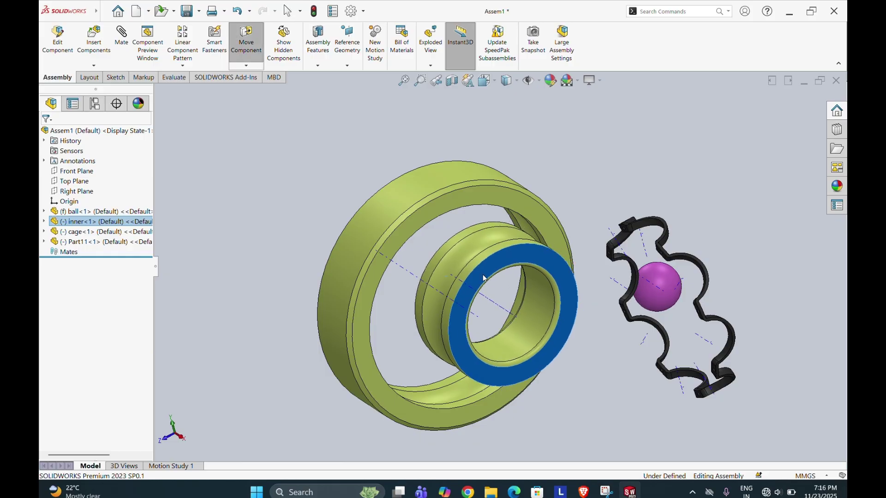
Add a coincident mate between the central axes of the inner ring and the outer ring, Part11
click(121, 36)
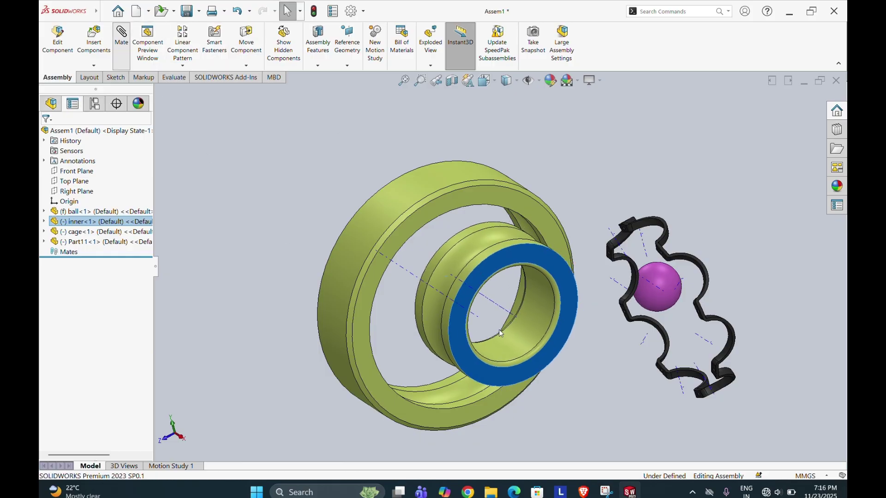
scroll(497, 299, down, 5)
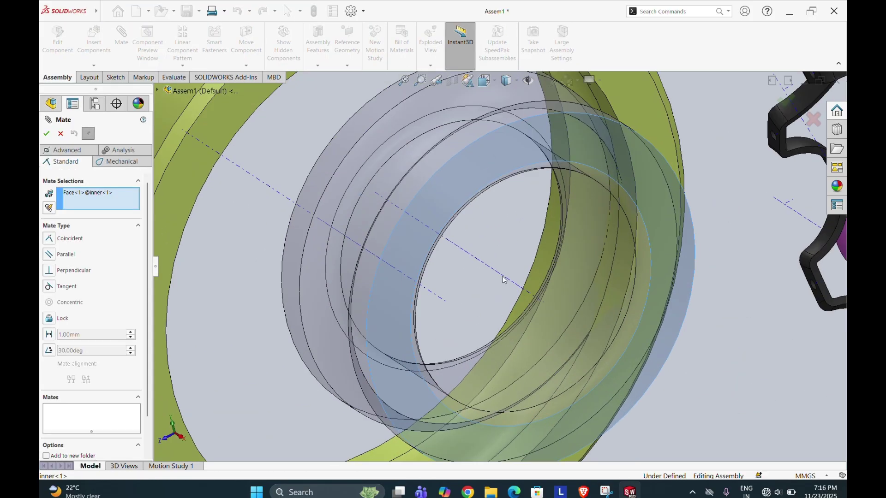
click(504, 279)
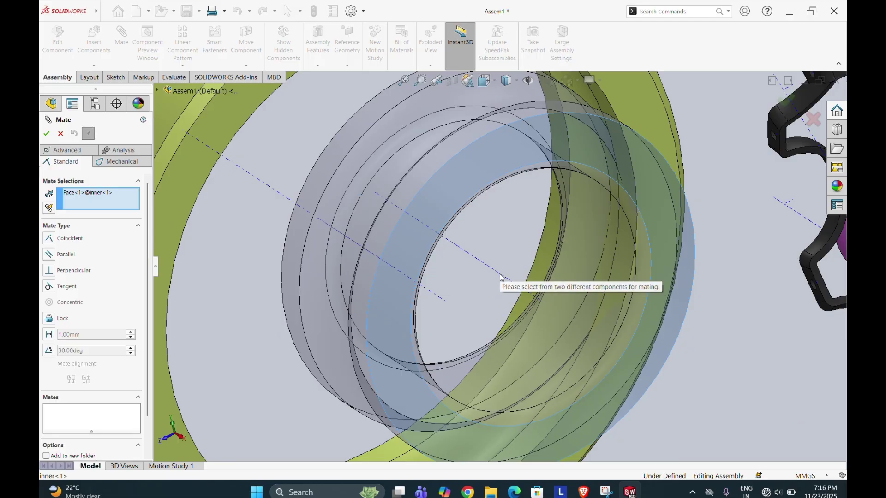
scroll(508, 281, down, 1)
scroll(507, 280, down, 4)
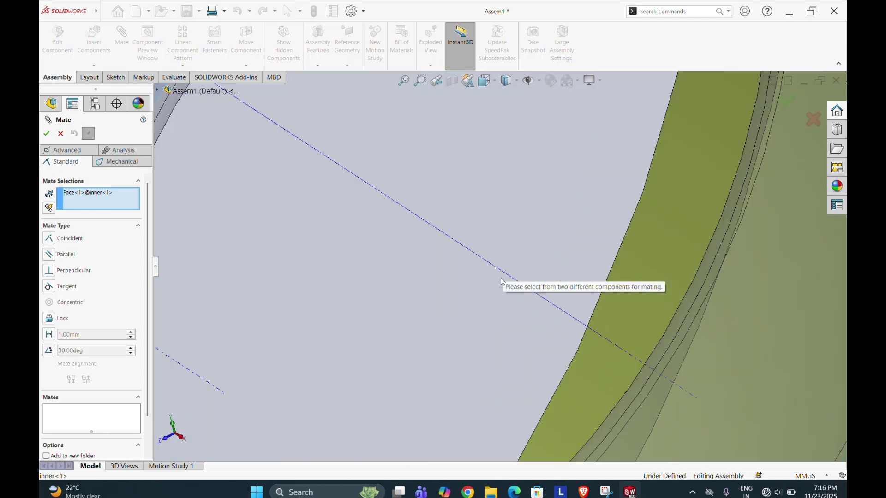
click(503, 275)
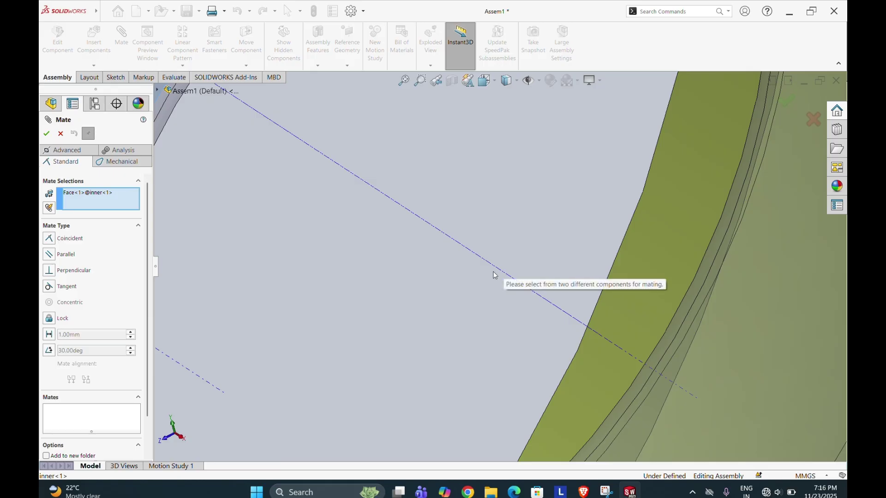
right_click(77, 194)
click(119, 195)
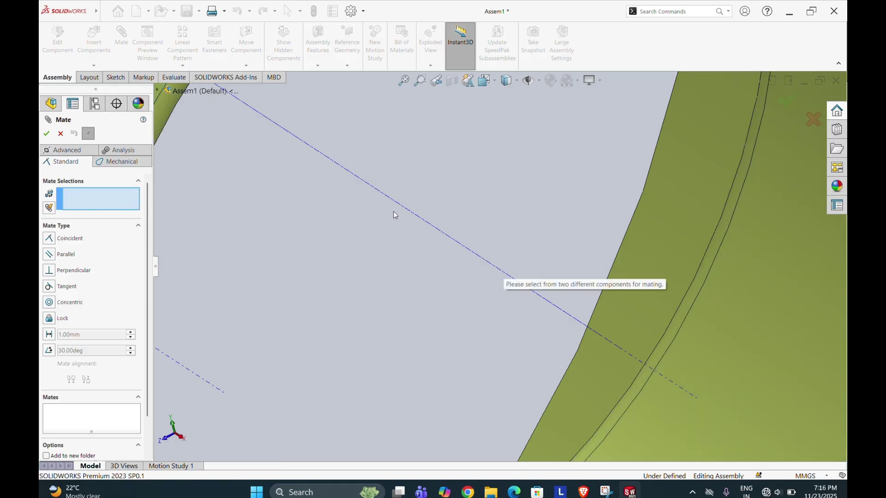
click(417, 219)
scroll(338, 299, up, 2)
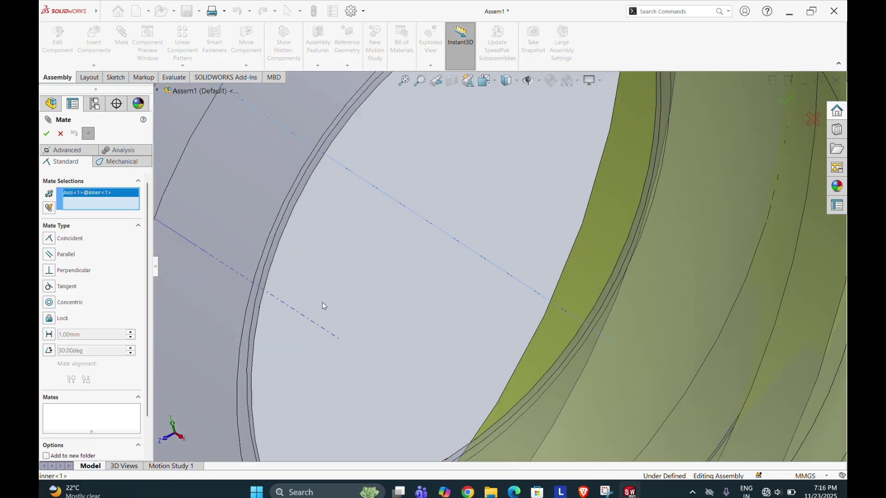
click(296, 311)
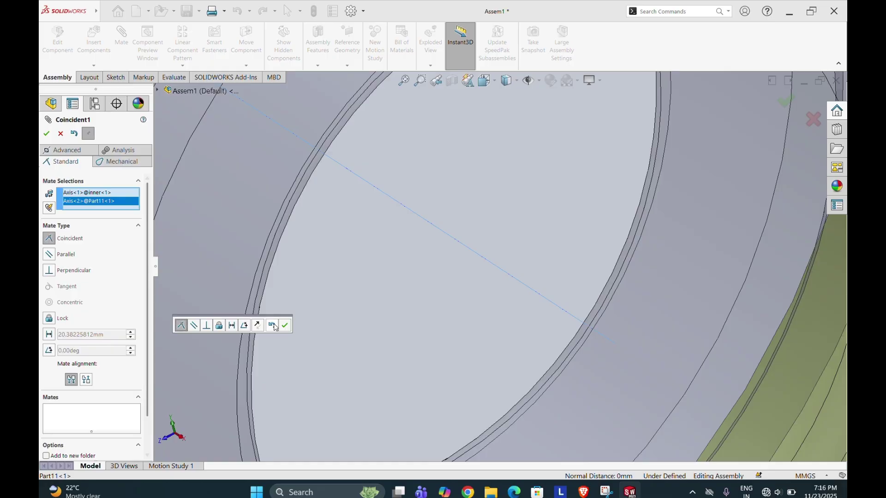
click(284, 326)
scroll(487, 281, up, 5)
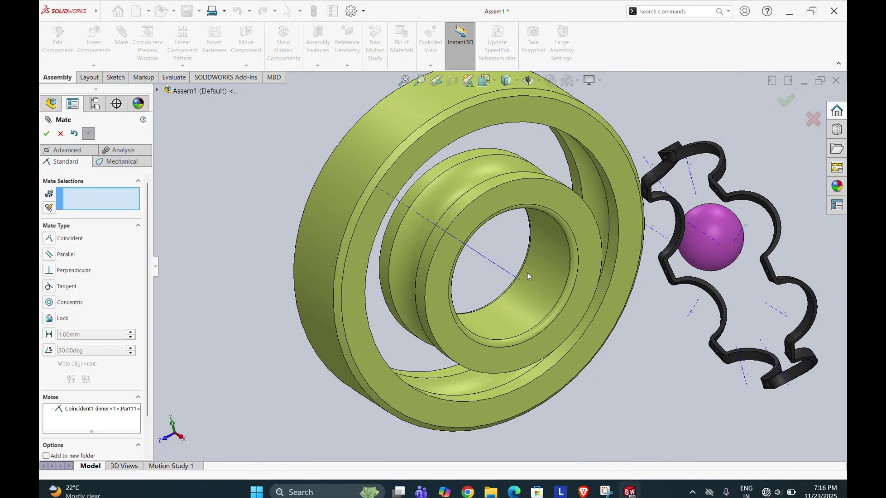
Set up an advanced Width mate with Centered constraint, using both side faces of the outer ring as width selections
middle_drag(527, 273, 546, 269)
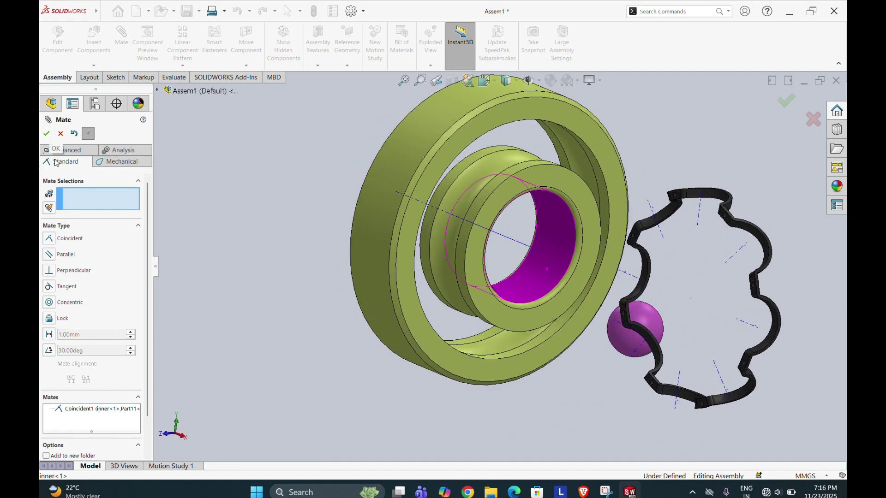
click(69, 151)
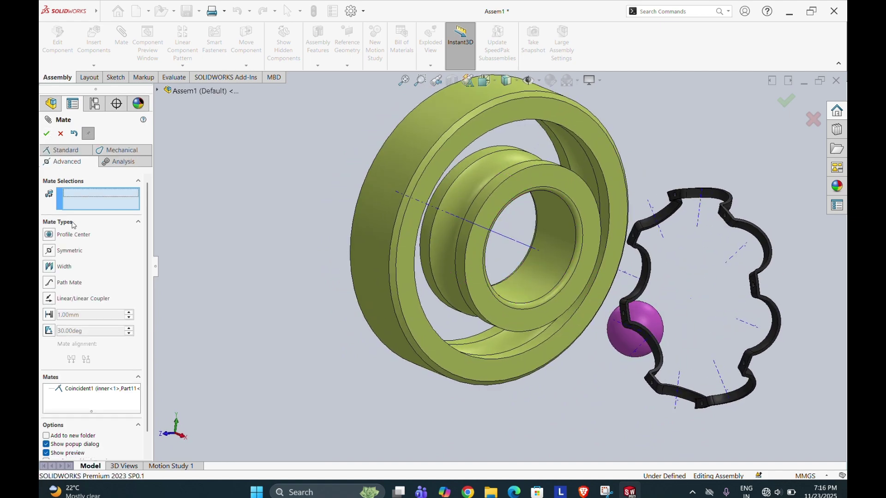
click(48, 267)
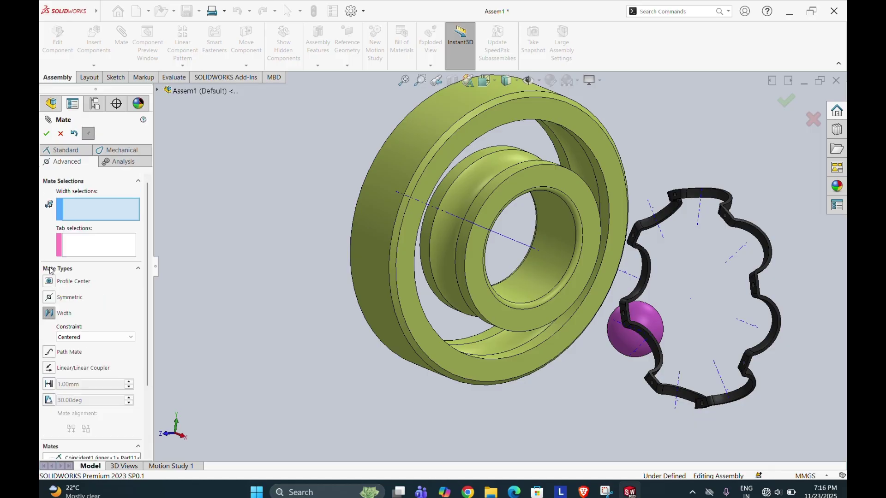
click(424, 189)
middle_drag(397, 177, 554, 219)
click(754, 186)
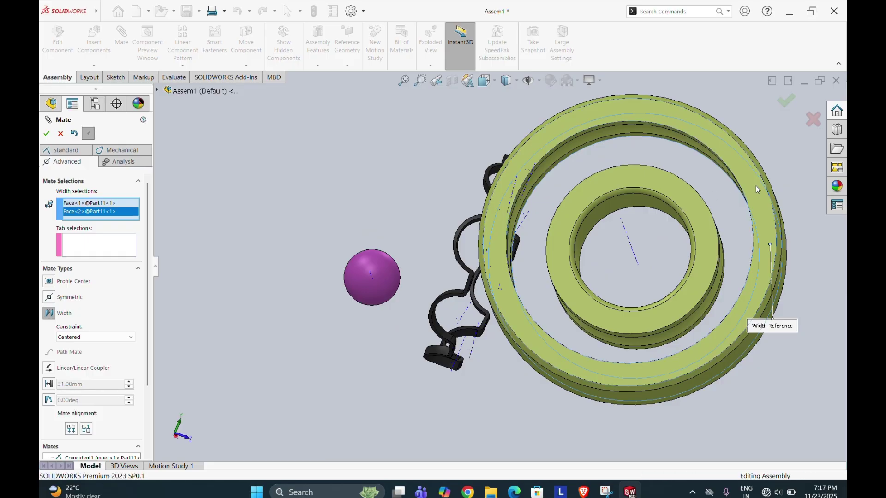
Choose both side faces of the inner ring as tab selections, apply the width mate and finish mating
click(705, 233)
middle_drag(794, 224, 528, 249)
scroll(791, 243, up, 3)
scroll(785, 247, down, 5)
click(496, 162)
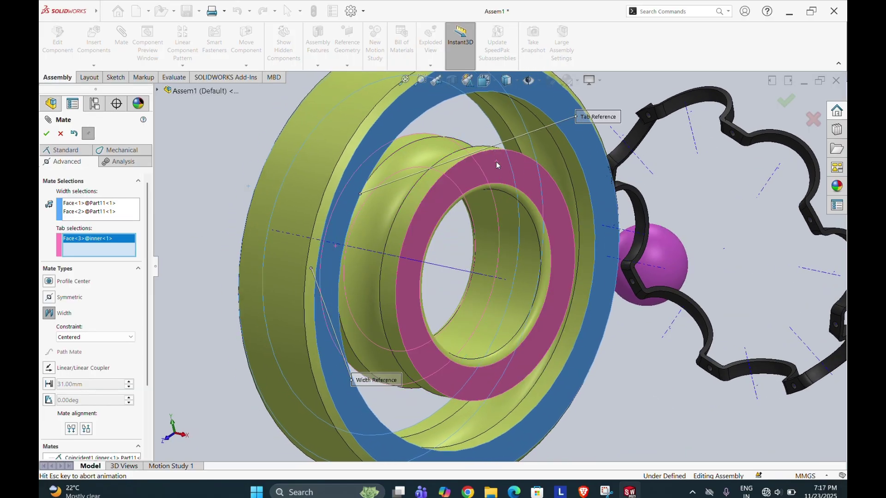
click(46, 135)
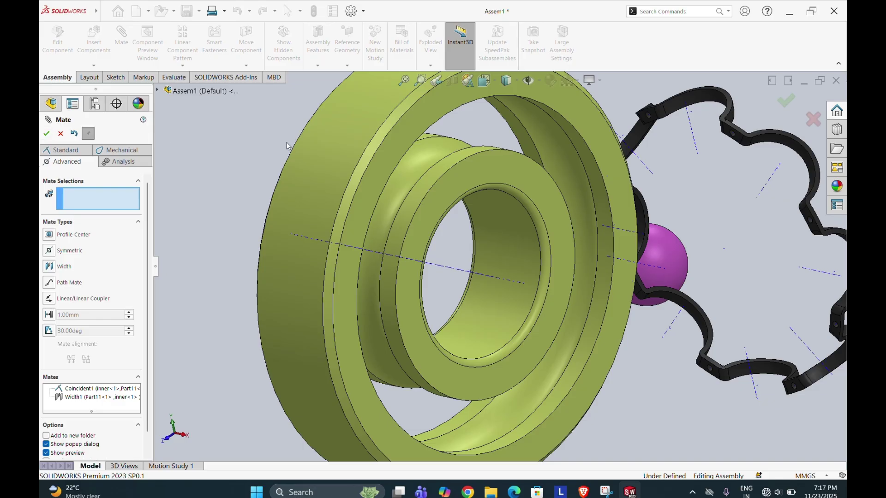
key(f)
middle_drag(578, 218, 610, 262)
scroll(481, 264, up, 2)
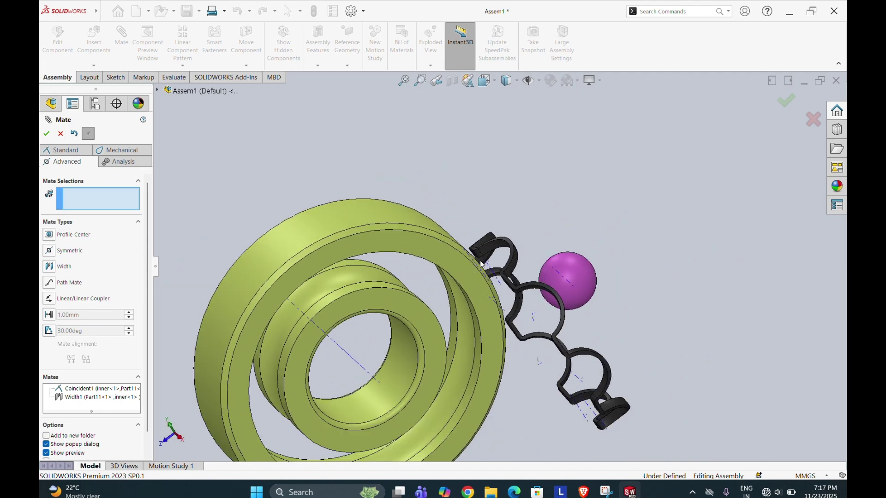
click(47, 133)
Move the cage clear of the bearing rings to surround the ball
drag(538, 290, 662, 249)
middle_drag(583, 263, 532, 313)
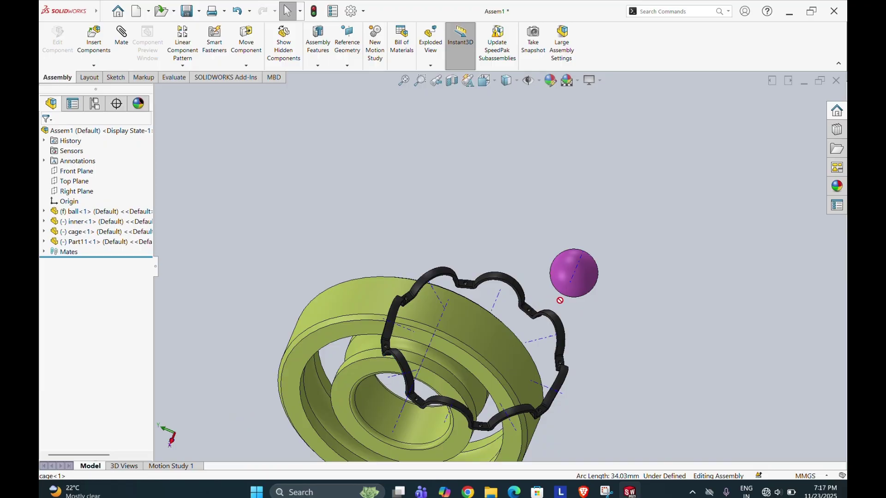
drag(522, 306, 622, 226)
middle_drag(472, 233, 593, 303)
Add a coincident mate between one of the cage's radial pocket axes and the ball's axis, and finish mating
click(121, 36)
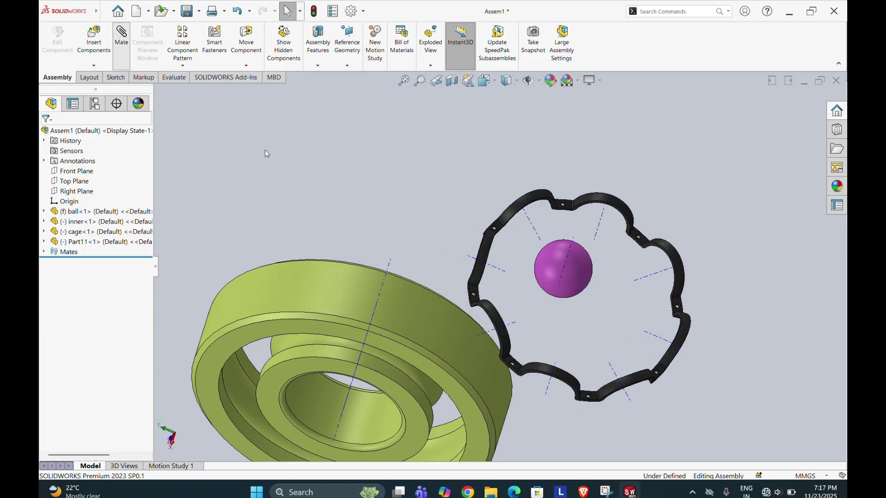
click(598, 233)
scroll(585, 249, down, 3)
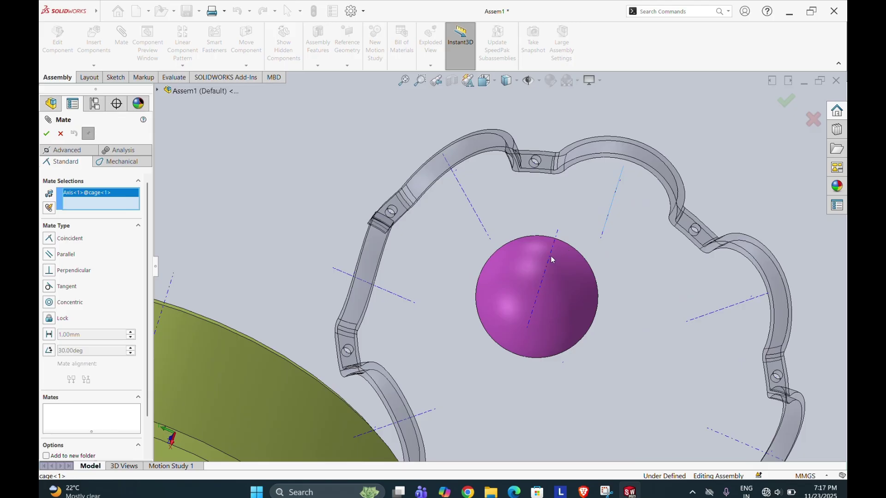
click(549, 257)
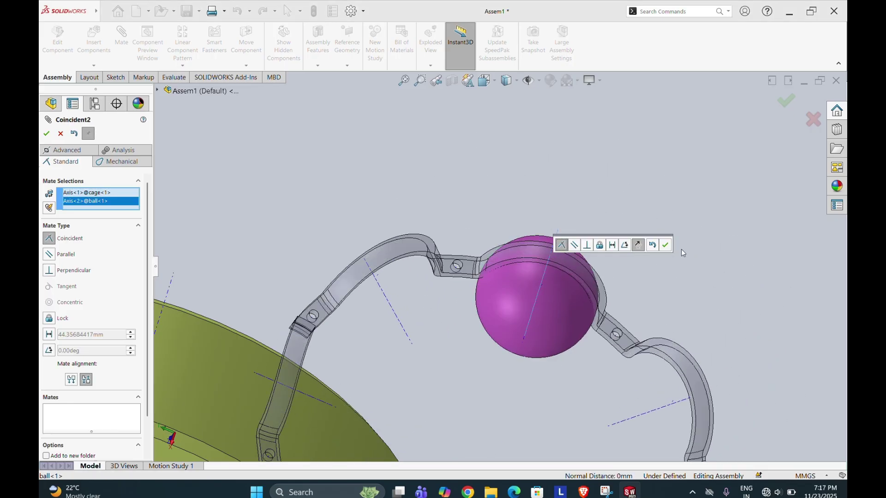
click(668, 248)
middle_drag(645, 259, 590, 174)
scroll(588, 295, up, 3)
click(47, 134)
Rotate the cage around the ball with Rotate Component in Free Drag until it stands edge-on beside the rings
click(246, 65)
click(263, 87)
drag(551, 281, 606, 282)
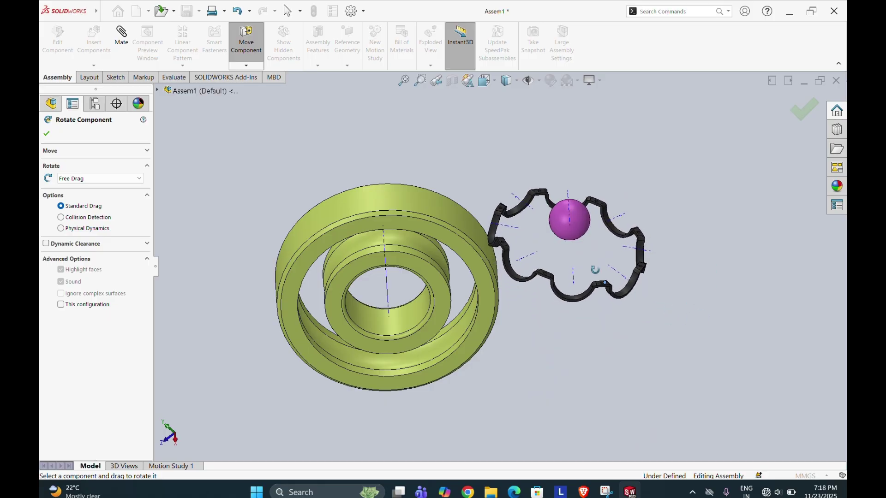
mouse_move(601, 205)
mouse_down()
mouse_move(585, 199)
mouse_move(602, 241)
mouse_move(560, 259)
mouse_move(531, 284)
mouse_move(454, 271)
mouse_move(551, 263)
mouse_up()
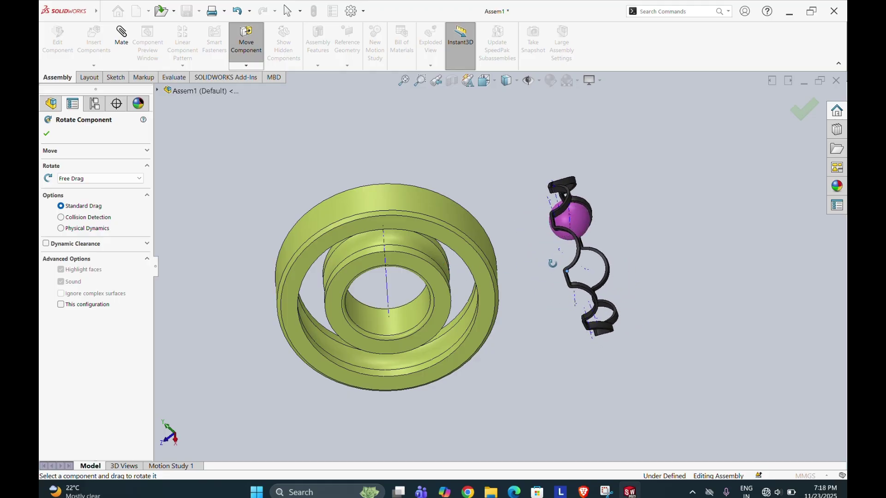
drag(596, 306, 567, 300)
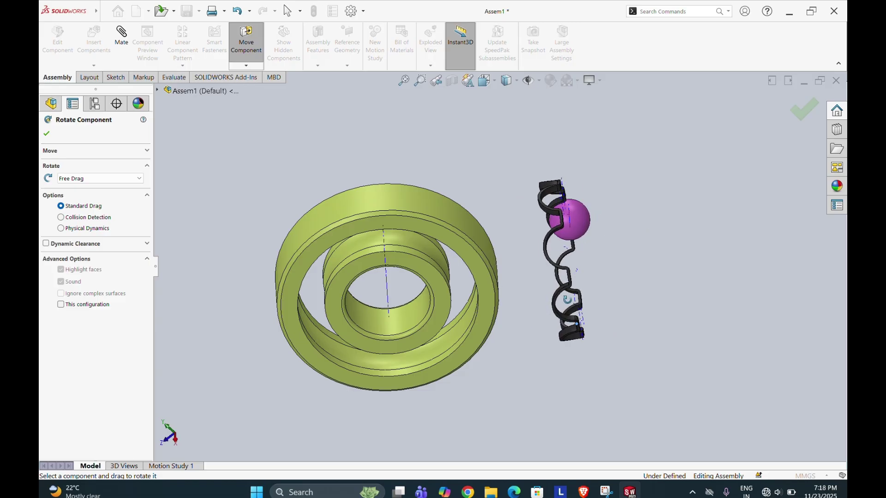
click(47, 133)
middle_drag(594, 253, 588, 308)
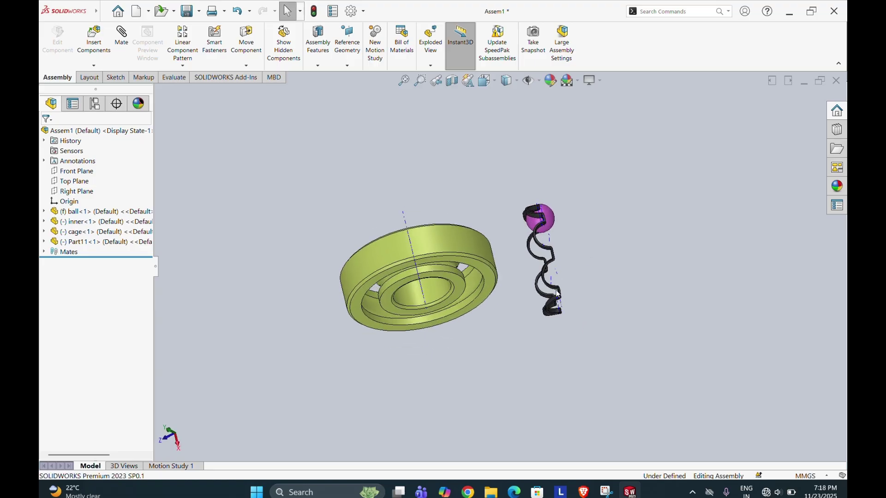
Try to move the ball, and pull the cage away from it along the mated axis
click(544, 219)
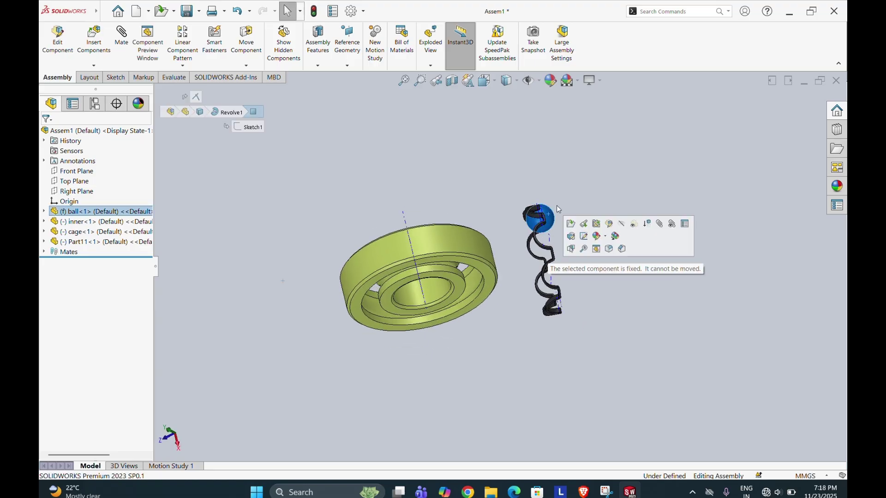
middle_drag(547, 233, 548, 227)
drag(548, 227, 542, 274)
mouse_move(542, 274)
right_down()
mouse_move(513, 343)
mouse_move(458, 364)
mouse_move(663, 356)
right_up()
key(Escape)
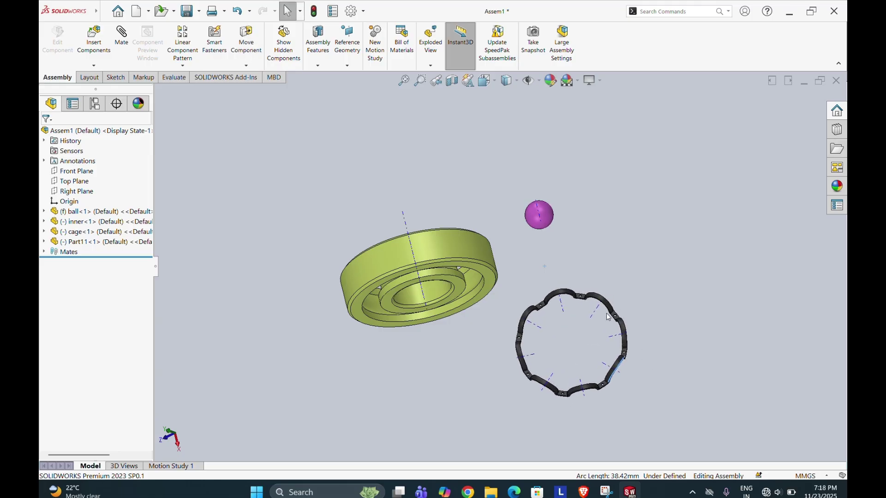
Rotate the separated cage freely to a tilted orientation below the ball
click(252, 66)
click(263, 90)
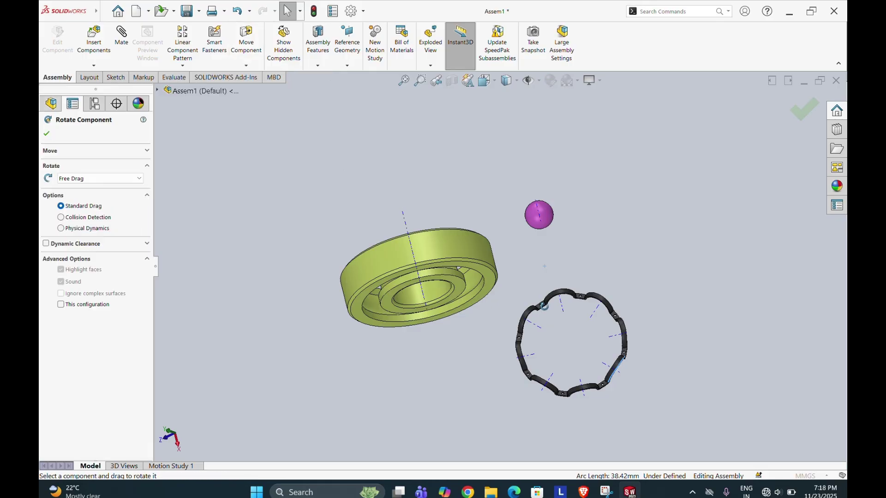
drag(579, 294, 545, 249)
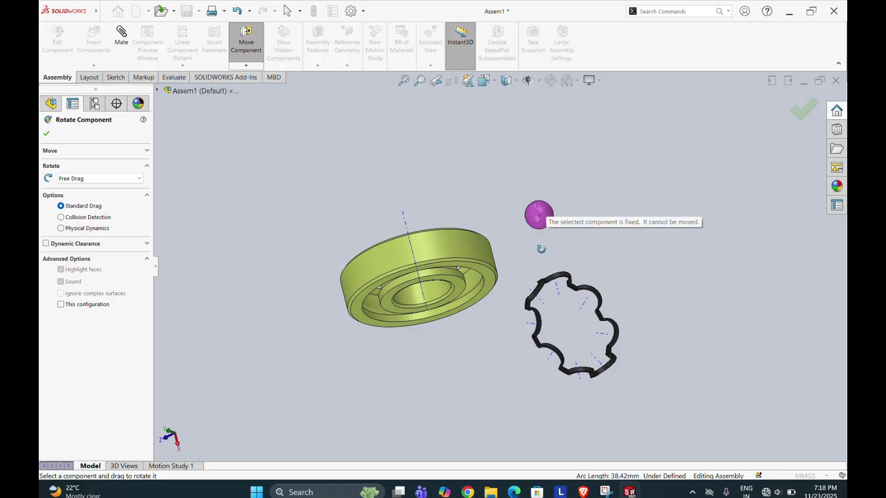
key(Escape)
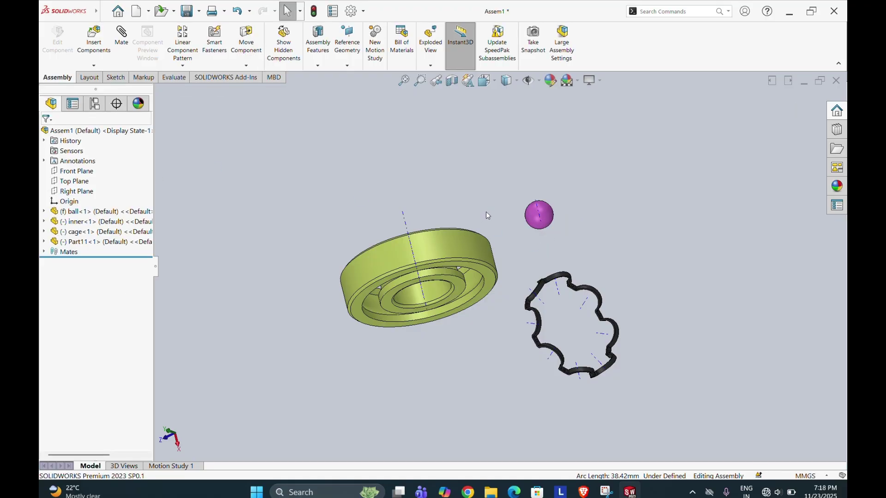
right_click(548, 213)
click(656, 173)
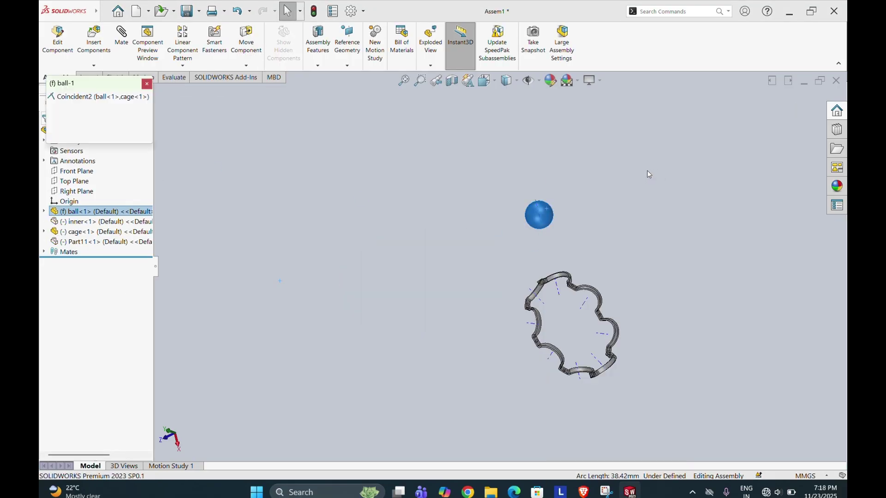
right_click(116, 100)
click(134, 135)
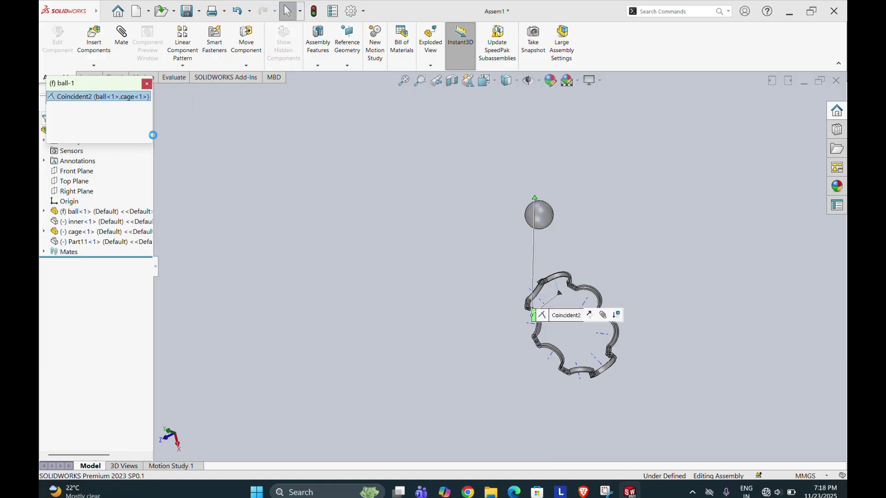
click(516, 171)
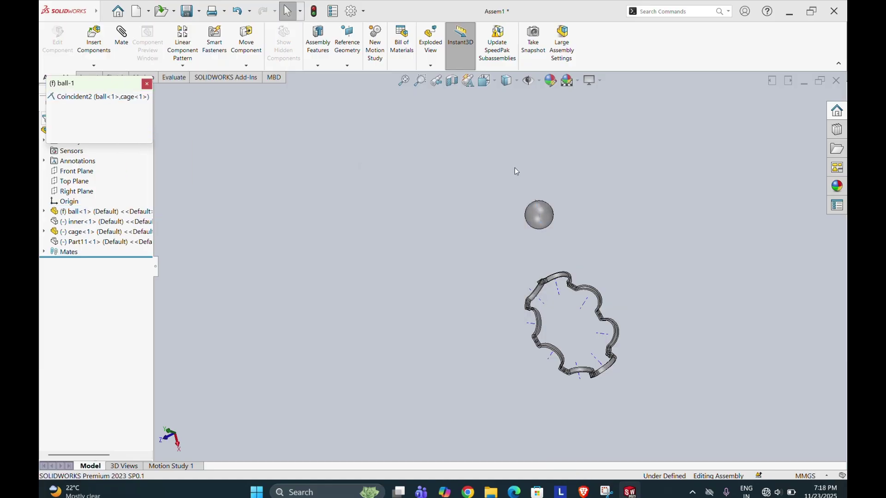
click(147, 83)
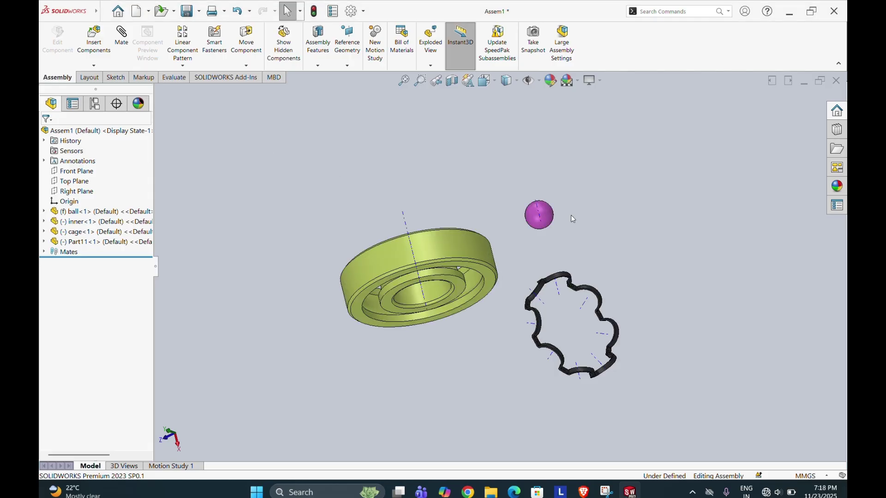
Turn the cage with Rotate Component so it stands upright and nearly edge-on under the ball
click(521, 305)
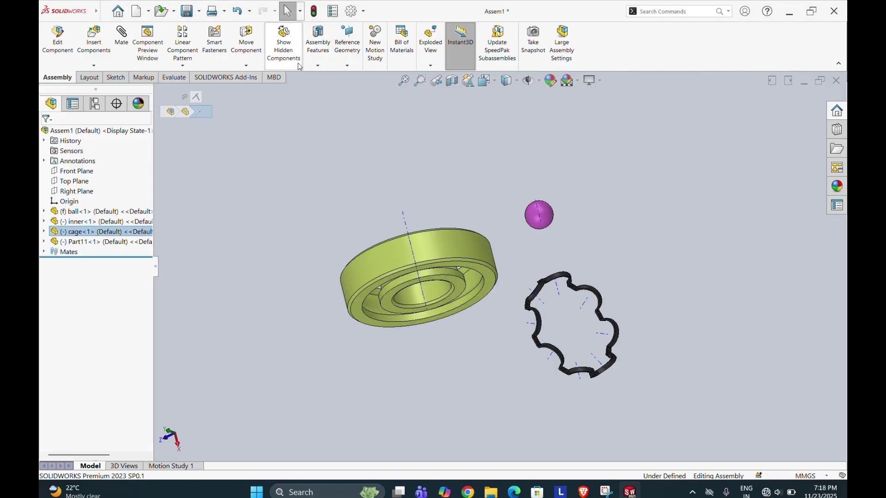
click(271, 87)
mouse_move(545, 353)
mouse_down()
mouse_move(520, 388)
mouse_move(463, 319)
mouse_move(532, 369)
mouse_up()
click(47, 134)
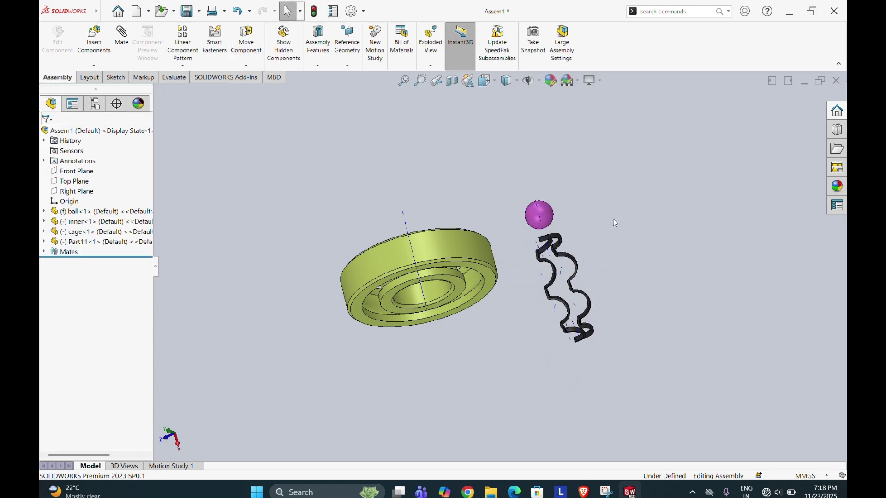
Display the ball's mates and delete the coincident mate between the ball and the cage
right_click(548, 217)
click(653, 175)
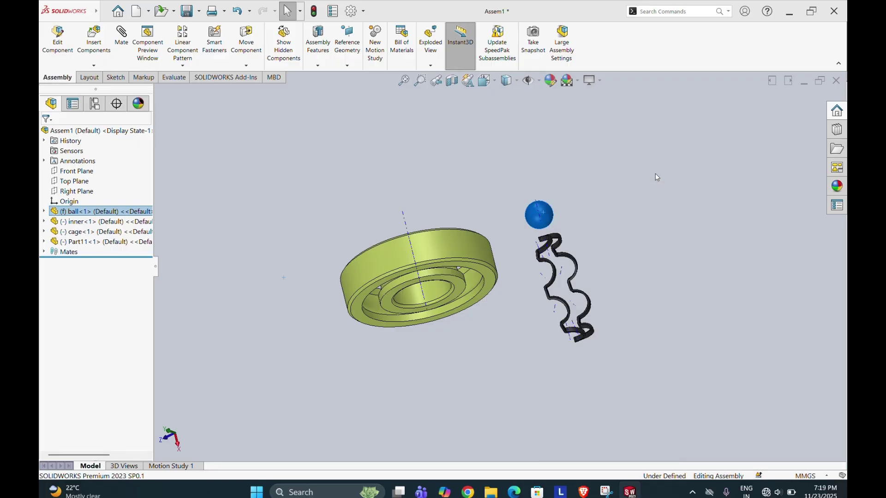
right_click(123, 98)
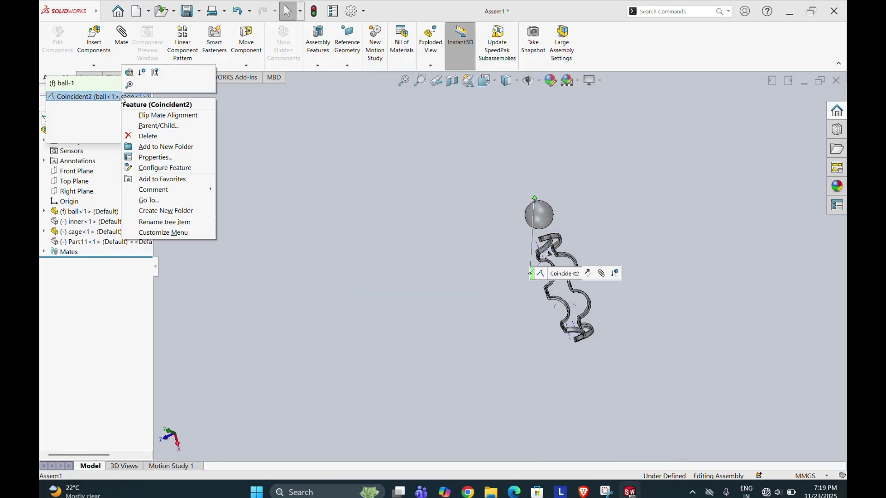
click(149, 135)
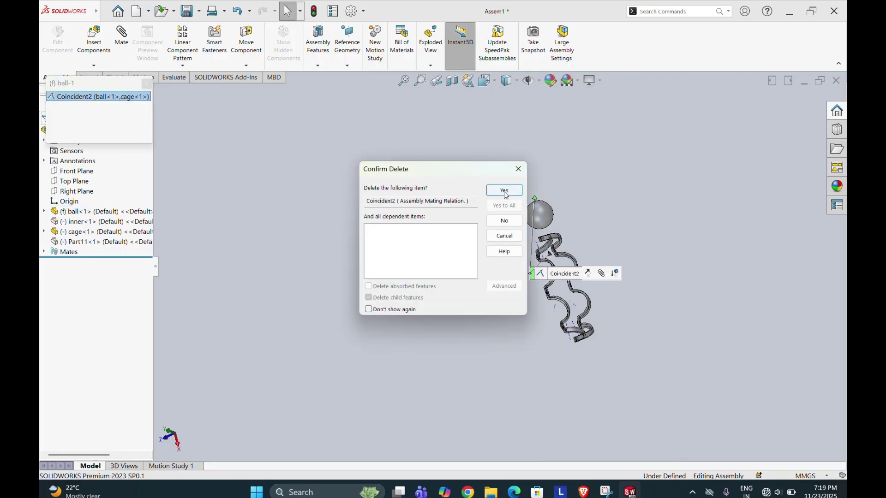
click(505, 190)
click(146, 85)
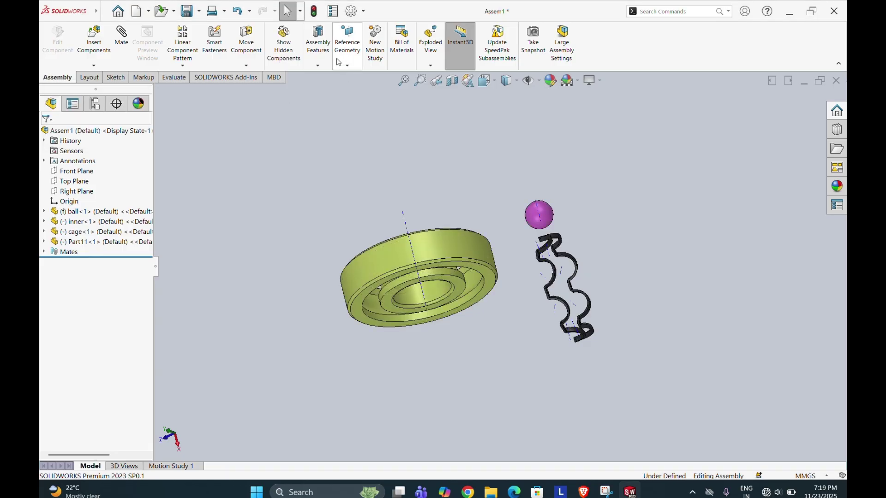
Rotate the cage freely to roughly match the bearing rings' orientation and move it next to them
click(245, 65)
click(263, 85)
drag(577, 330, 646, 276)
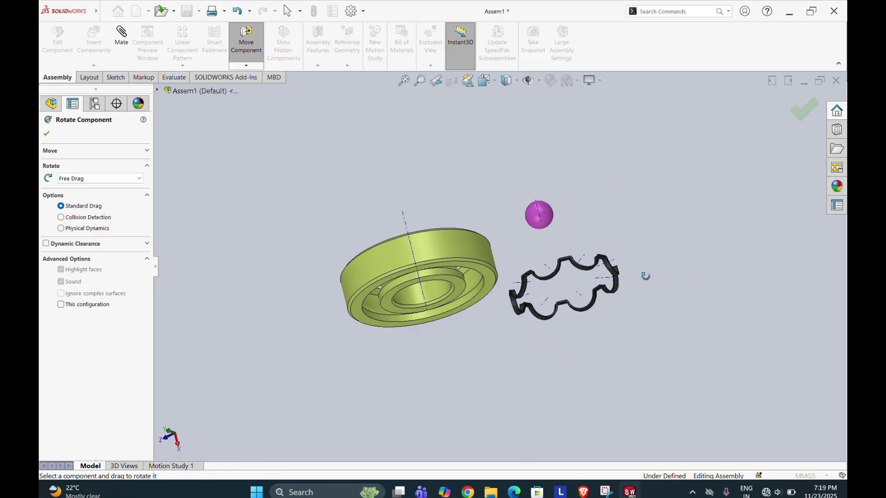
click(47, 133)
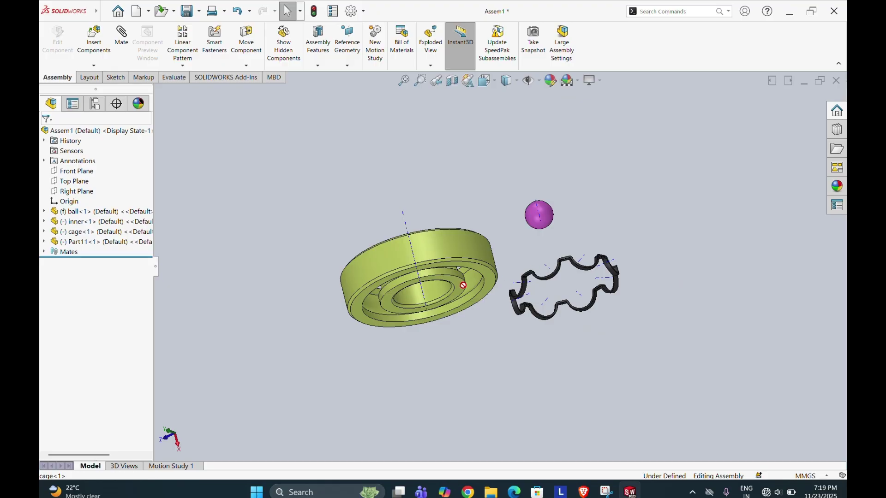
drag(575, 275, 469, 334)
Add a coincident mate between the cage's central axis and the axis of the outer ring, Part11, and finish mating
middle_drag(466, 201, 506, 174)
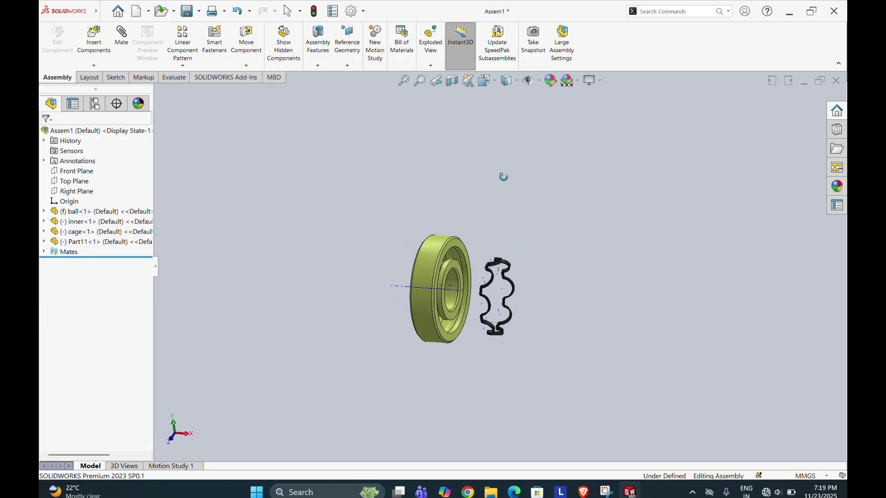
scroll(481, 278, down, 5)
scroll(491, 180, down, 8)
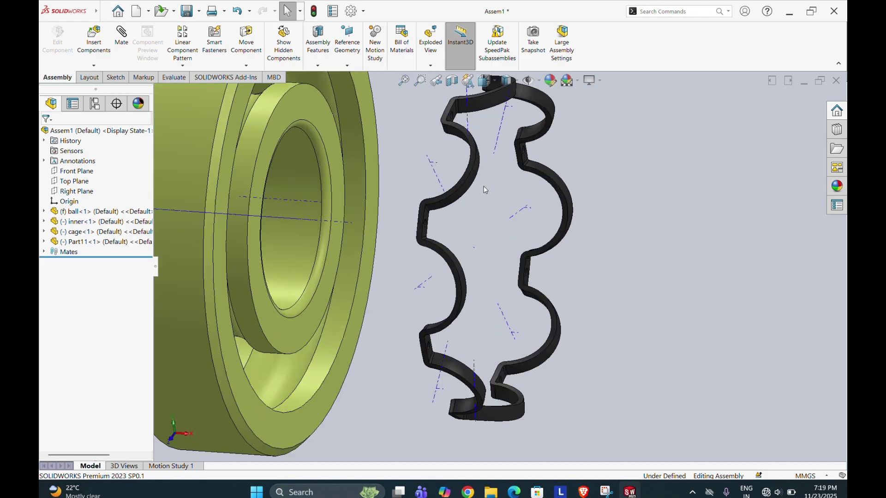
scroll(478, 294, down, 6)
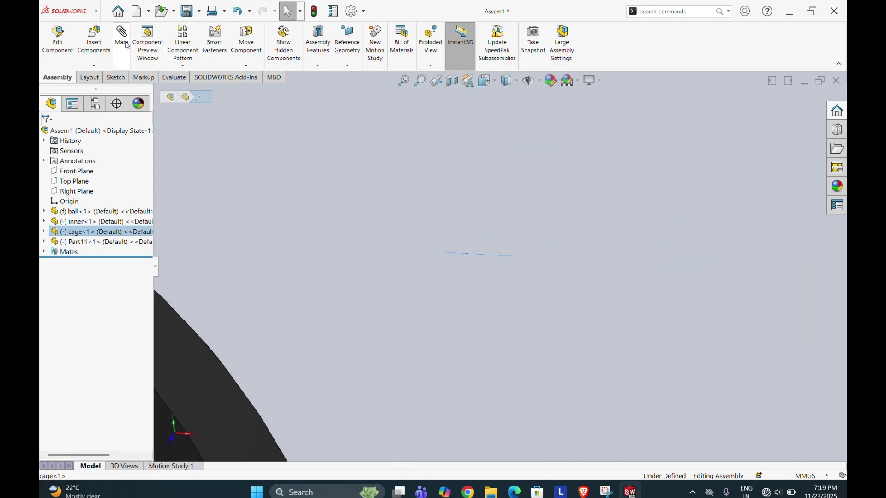
scroll(331, 224, up, 10)
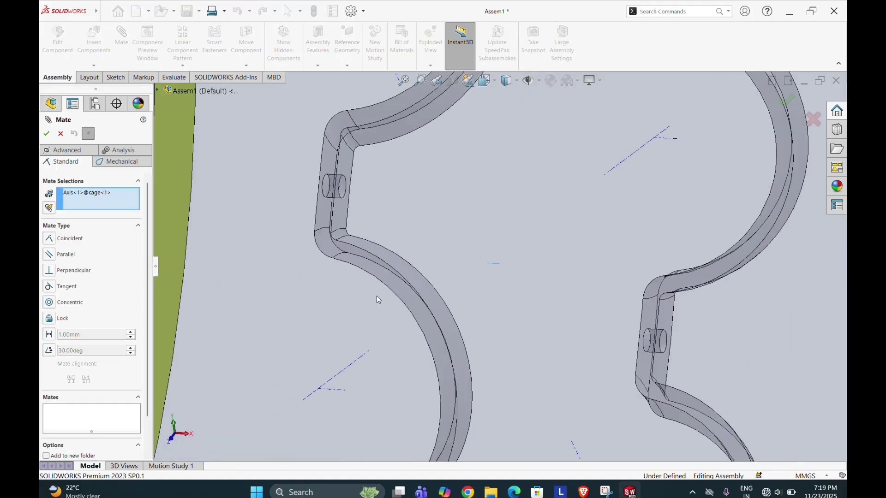
scroll(265, 222, up, 2)
middle_drag(264, 222, 241, 234)
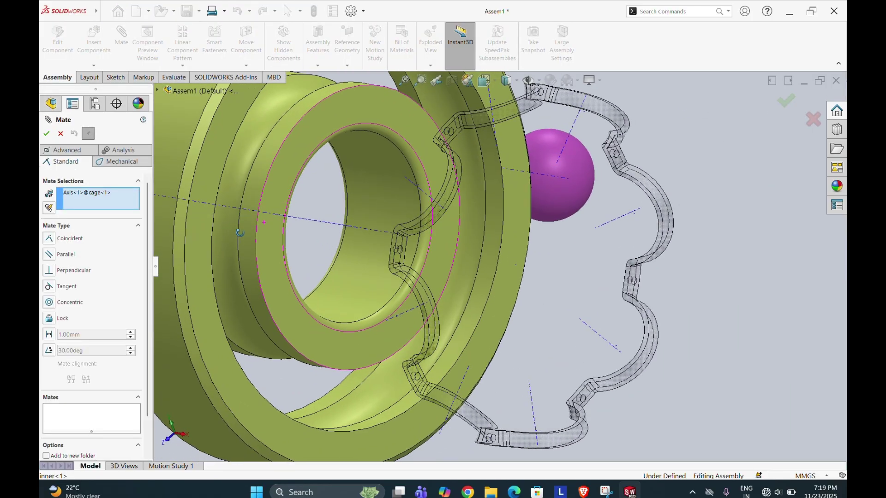
click(347, 226)
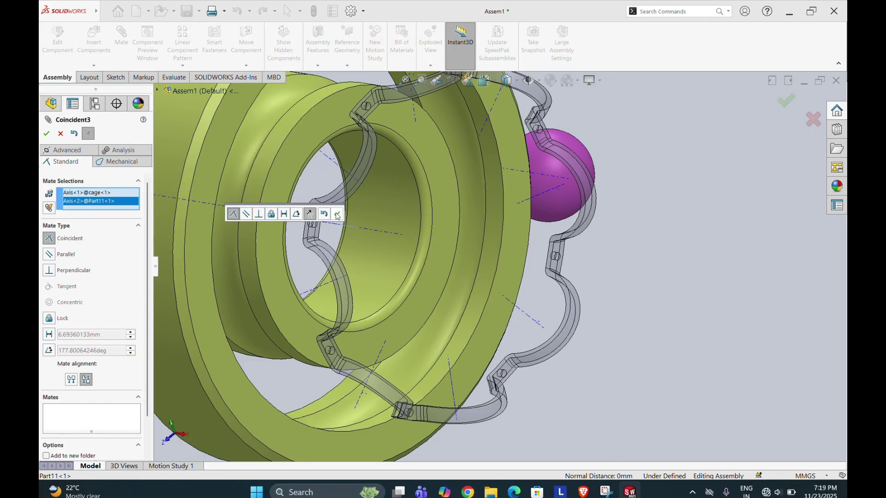
click(338, 214)
click(46, 134)
Slide the cage along the shared axis into the gap between the inner and outer rings
middle_drag(489, 213, 405, 226)
drag(405, 173, 461, 195)
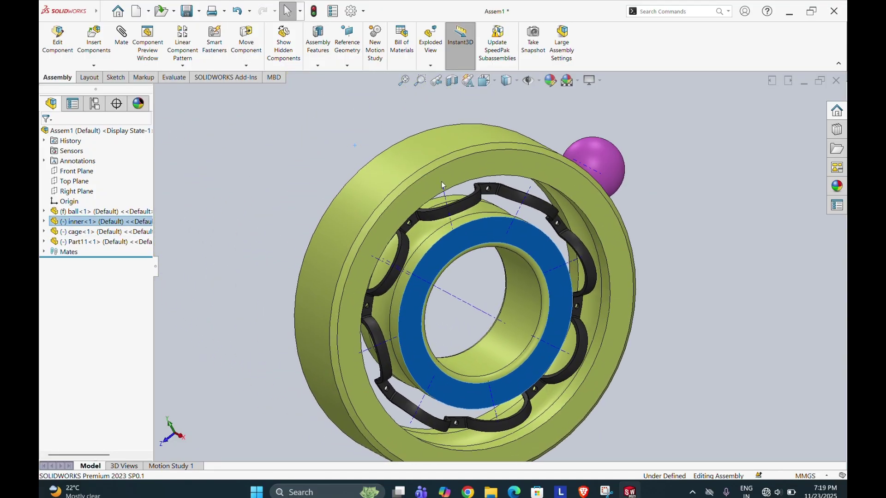
click(322, 132)
middle_drag(515, 278, 475, 275)
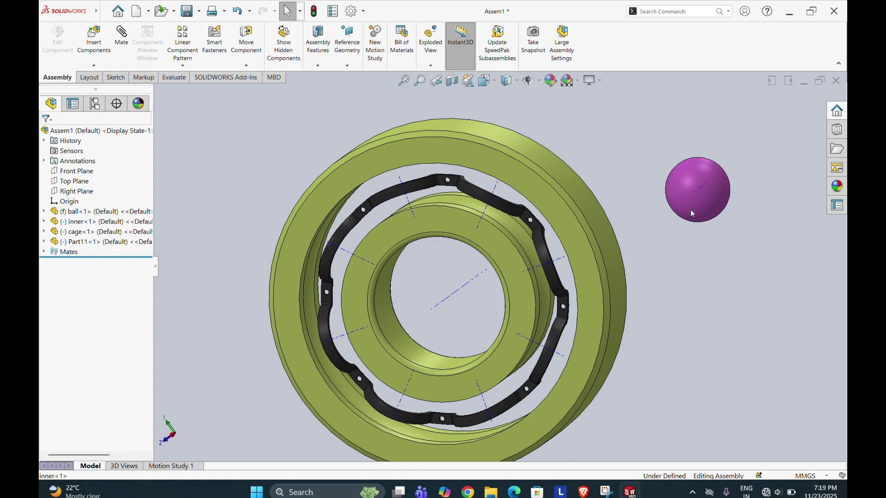
Try to rotate the ball with Rotate Component and move it closer to the bearing rings
middle_drag(681, 204, 613, 248)
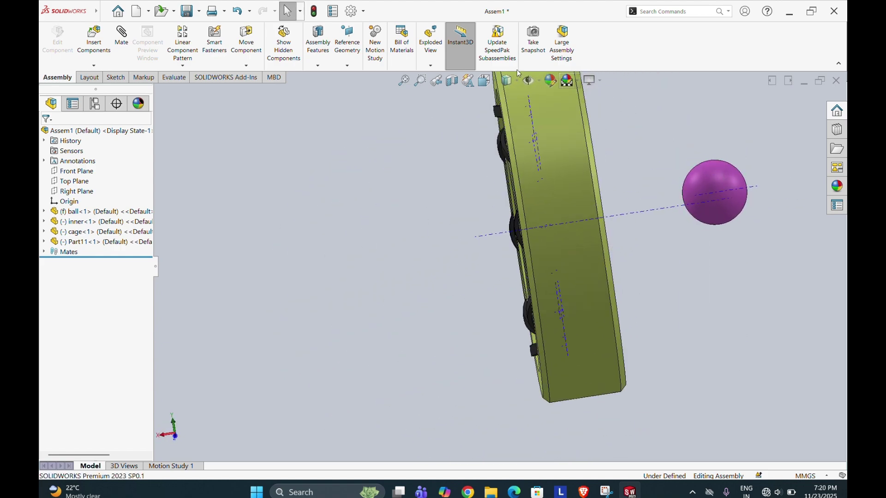
click(253, 66)
click(273, 83)
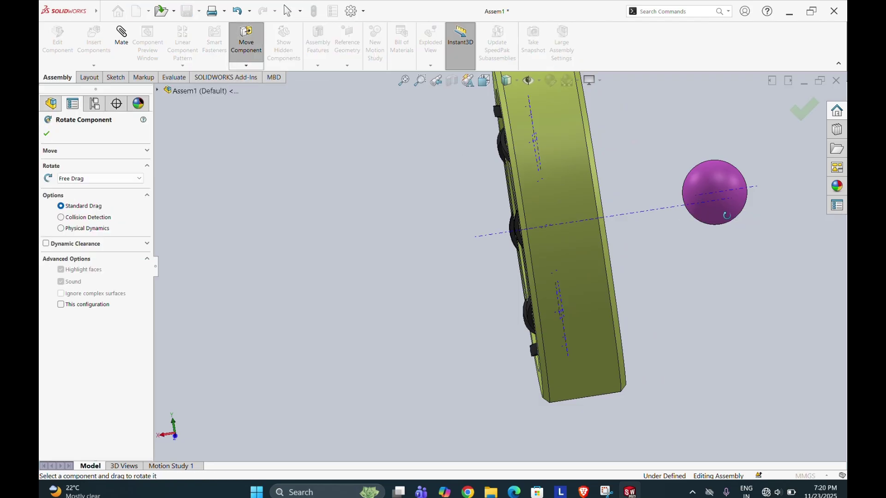
click(47, 133)
scroll(707, 207, up, 2)
drag(648, 206, 634, 197)
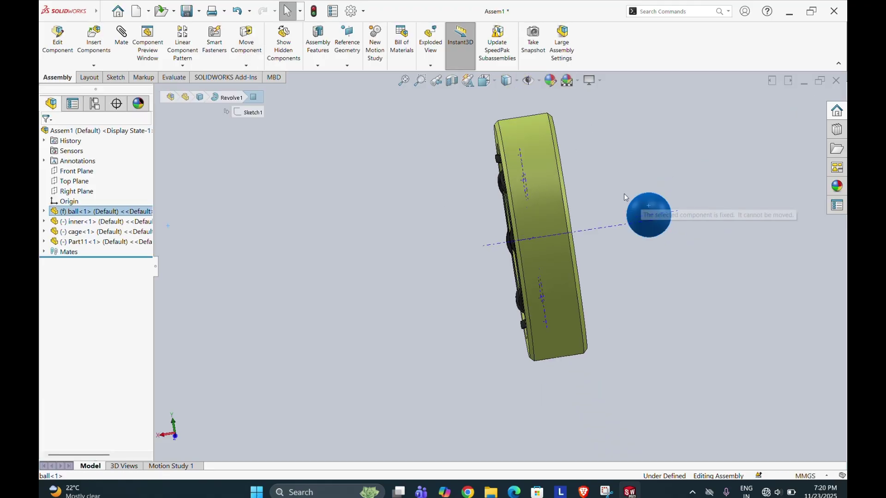
Float the fixed ball component and move it to the opposite side of the bearing rings
drag(491, 200, 463, 194)
drag(652, 209, 666, 235)
right_click(647, 203)
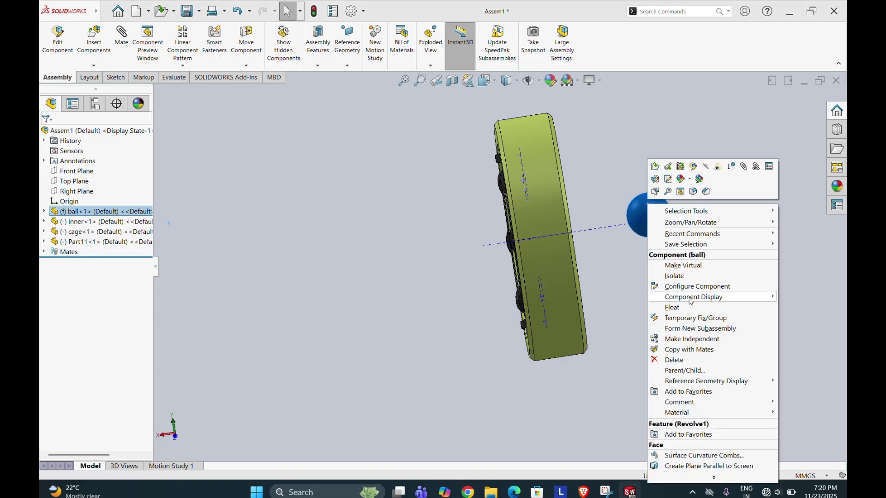
click(681, 308)
drag(644, 220, 450, 240)
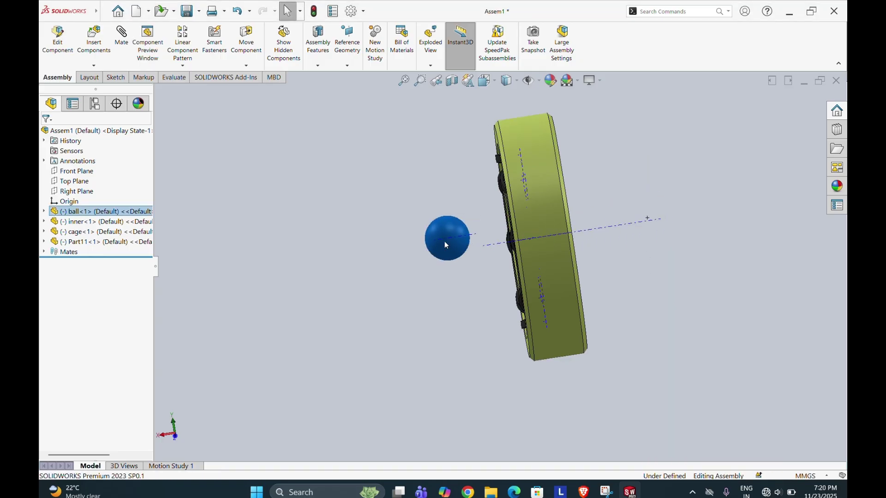
Rotate the ball freely beside the bearing with Rotate Component and finish rotating
click(248, 66)
click(254, 86)
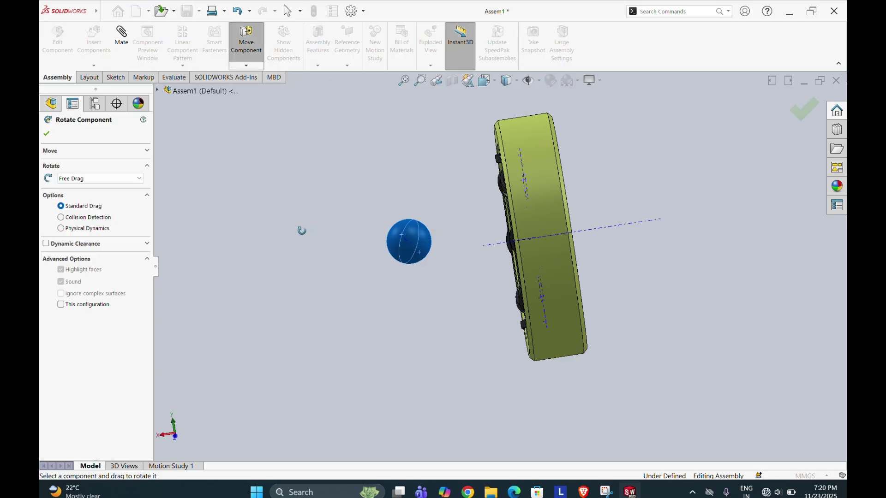
click(46, 135)
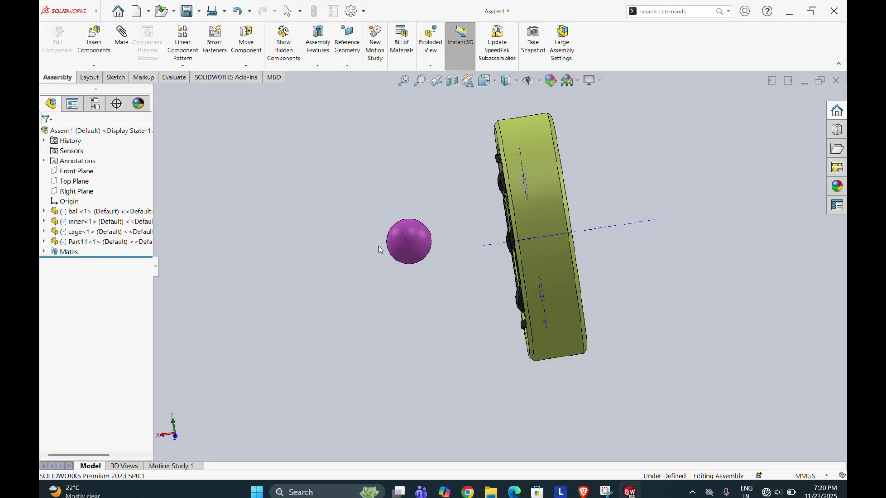
Add a coincident mate between the ball's axis and a radial pocket axis of the cage, and slide the ball into that pocket
middle_drag(409, 241, 533, 210)
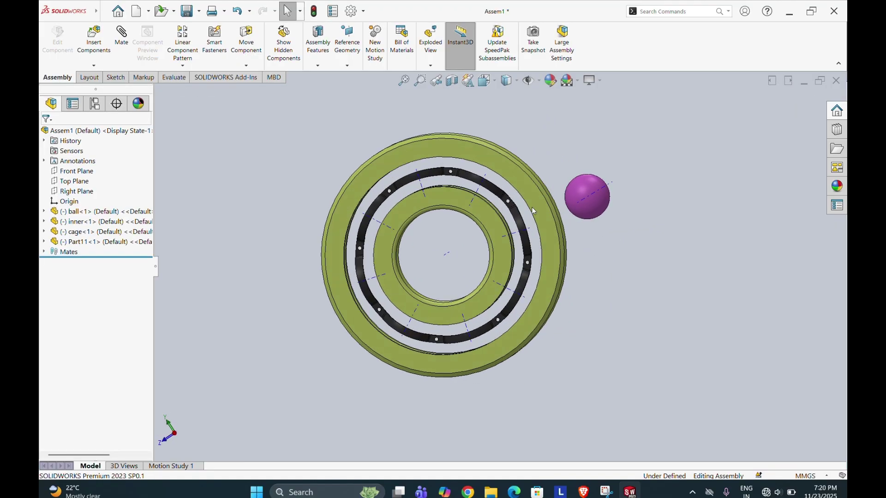
click(612, 184)
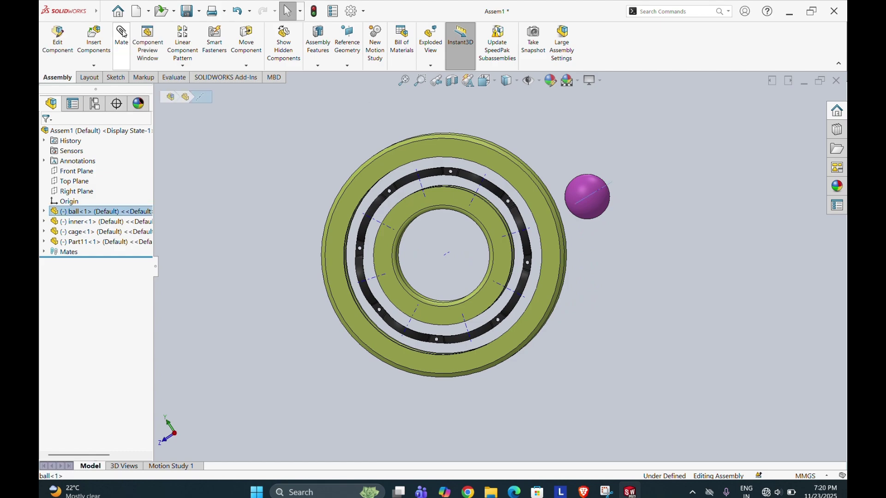
click(479, 192)
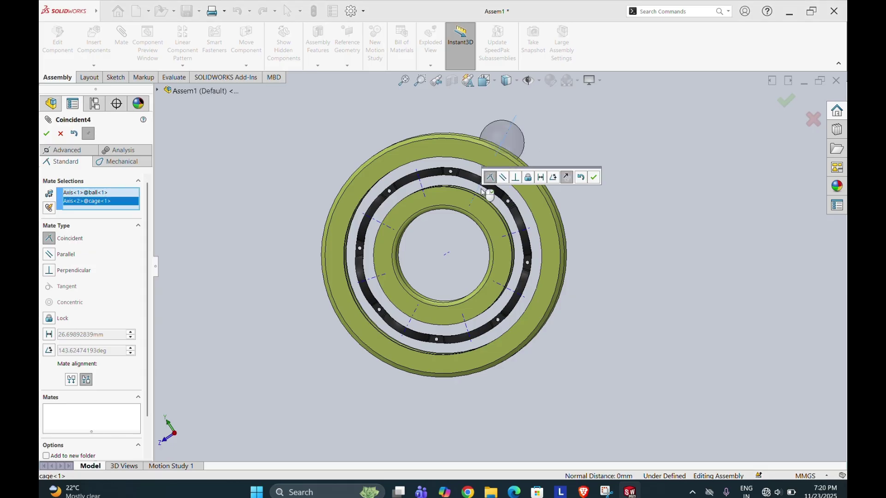
click(593, 178)
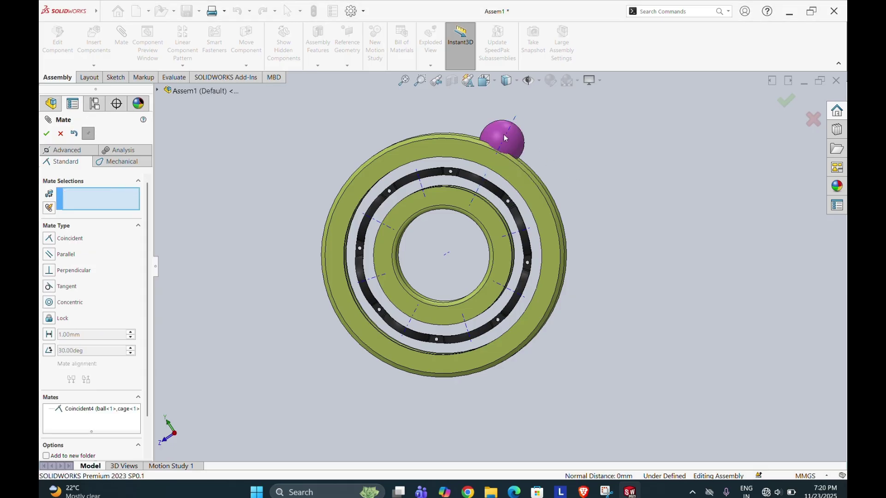
drag(504, 137, 478, 176)
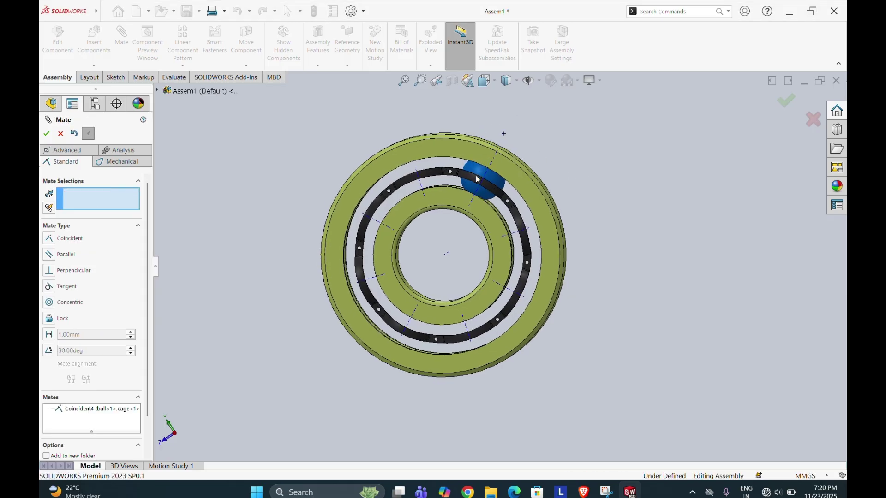
scroll(541, 162, down, 3)
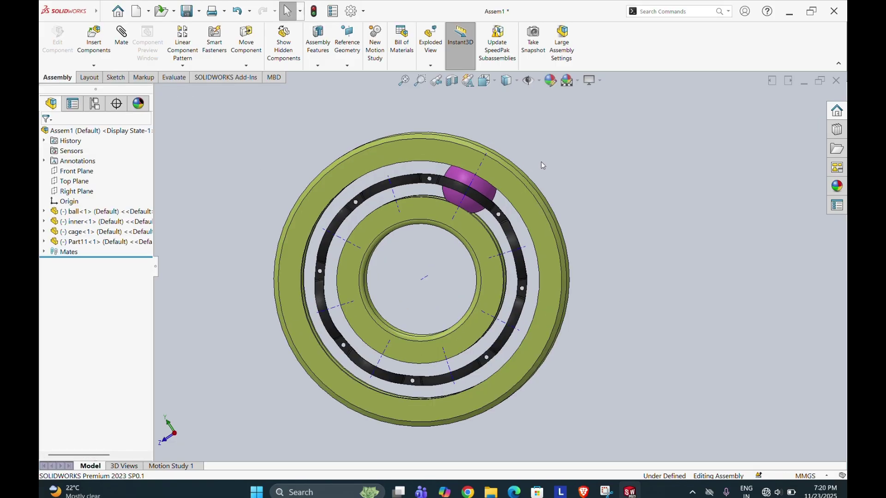
Slide the ball out of its cage pocket and try a tangent mate between its face and the inner ring's bore face
scroll(452, 207, up, 1)
middle_drag(452, 207, 475, 203)
drag(432, 239, 364, 322)
click(231, 121)
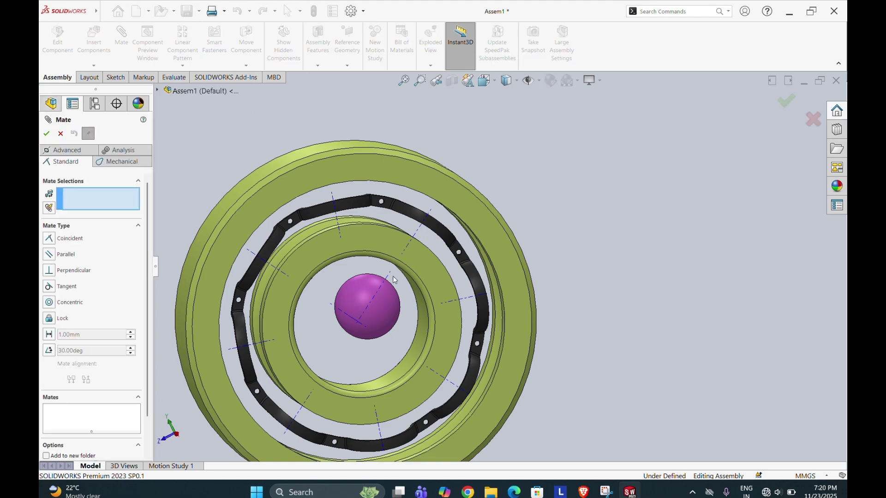
middle_drag(432, 273, 430, 208)
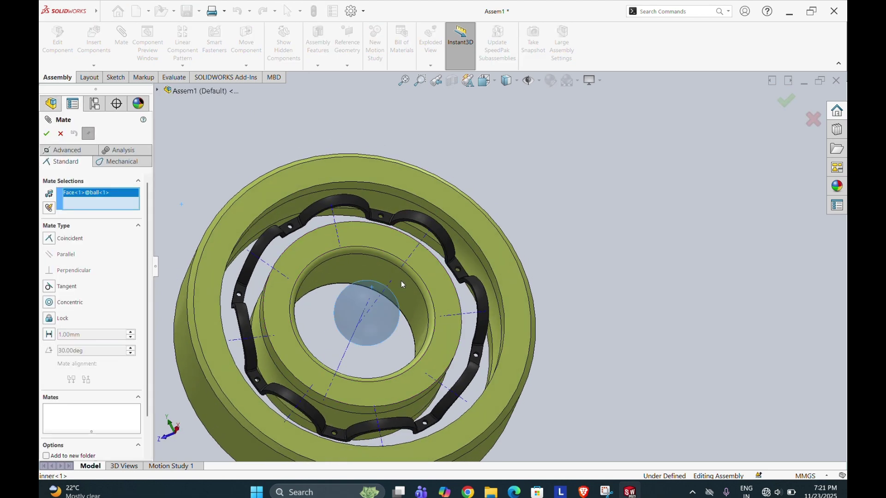
click(399, 286)
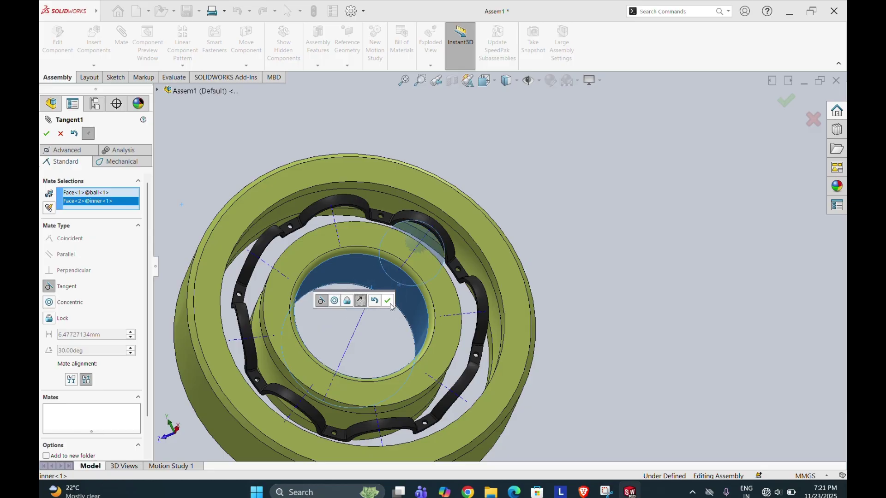
click(387, 301)
middle_drag(470, 243, 446, 292)
middle_drag(429, 254, 416, 270)
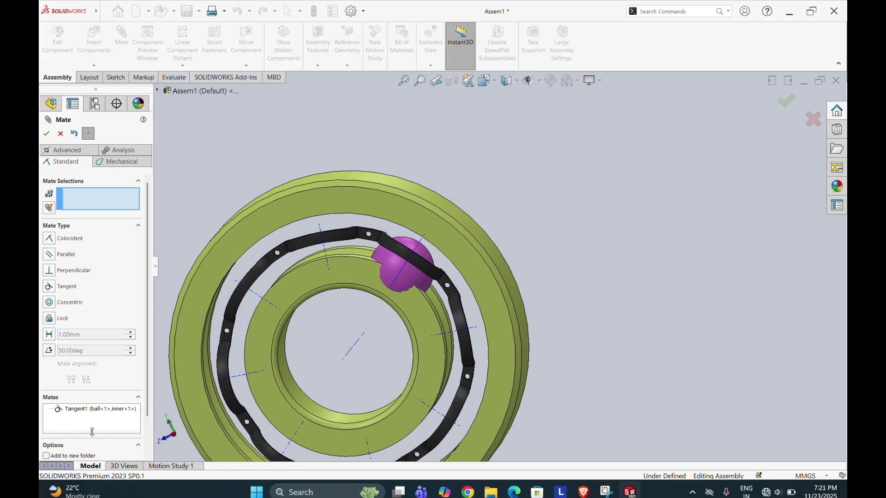
Delete the tangent mate between ball and inner ring, slide the ball back into its cage pocket, and finish mating
click(97, 412)
right_click(97, 411)
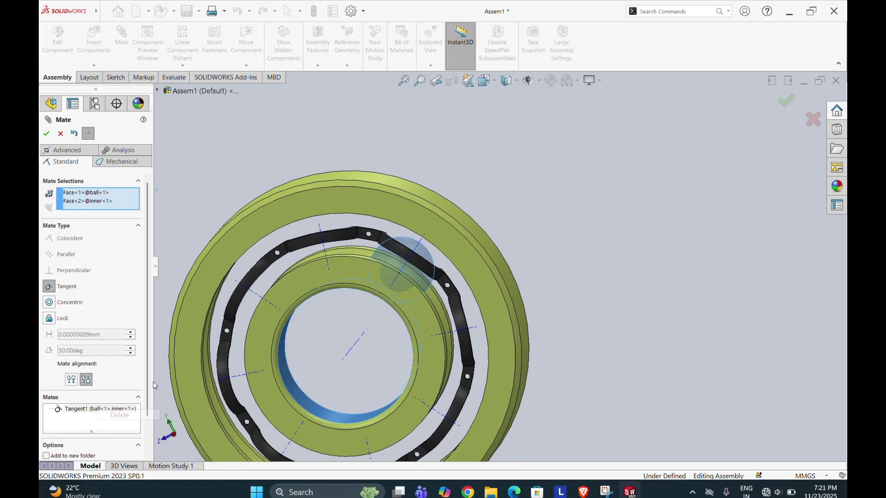
click(119, 414)
middle_drag(413, 271, 428, 255)
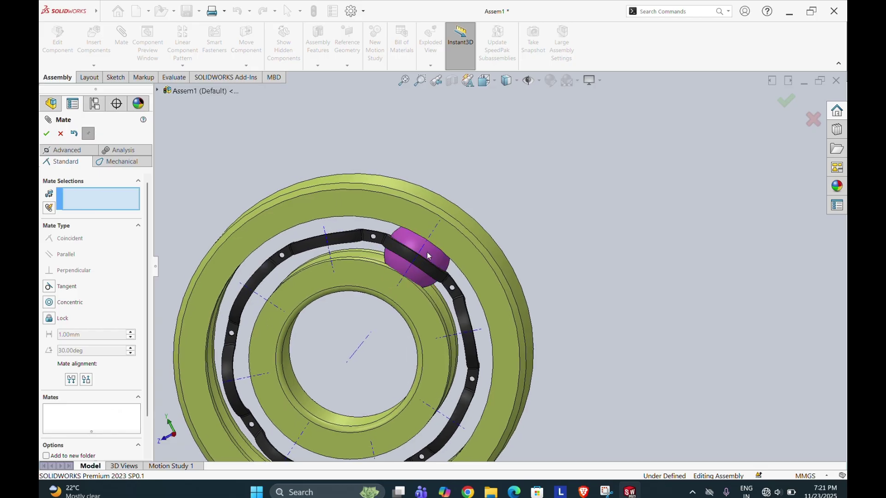
click(46, 133)
Examine from both sides how the ball and cage sit between the inner and outer rings
middle_drag(378, 305, 483, 418)
scroll(383, 237, down, 5)
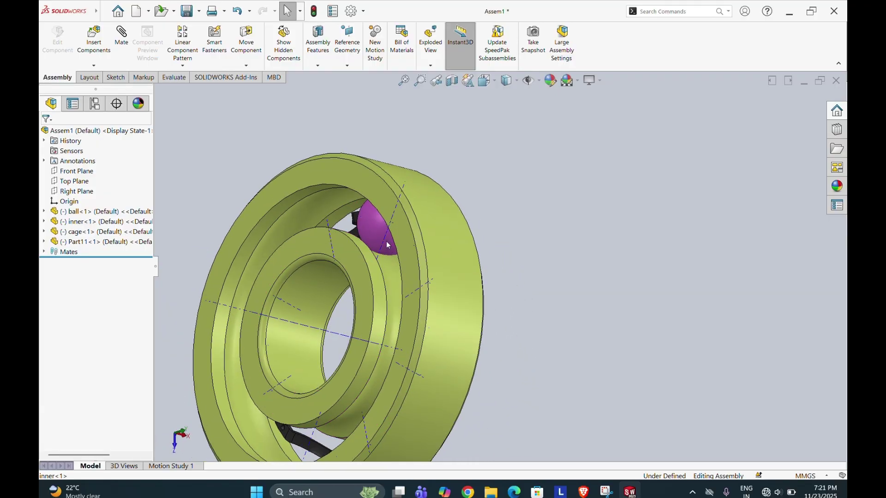
click(366, 232)
drag(352, 228, 337, 223)
middle_drag(327, 225, 373, 233)
scroll(411, 258, down, 3)
scroll(397, 263, up, 6)
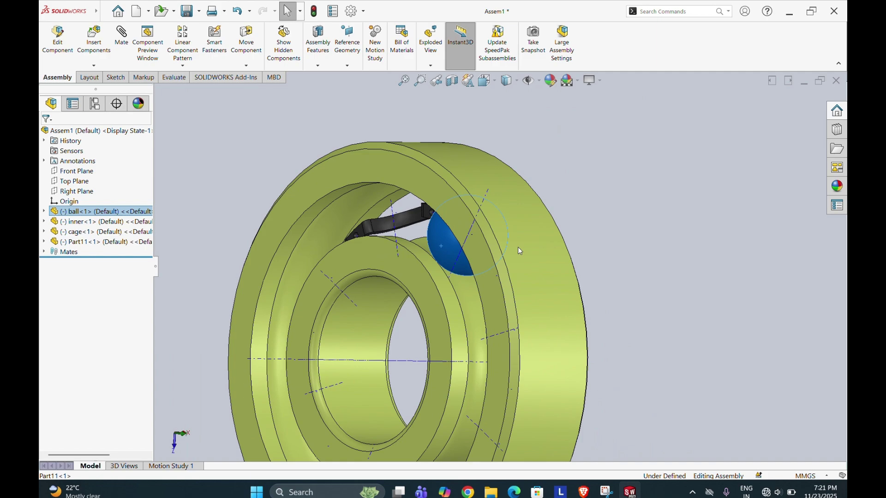
scroll(517, 249, up, 1)
middle_drag(517, 249, 454, 235)
scroll(600, 264, down, 1)
scroll(600, 264, up, 1)
scroll(599, 262, down, 1)
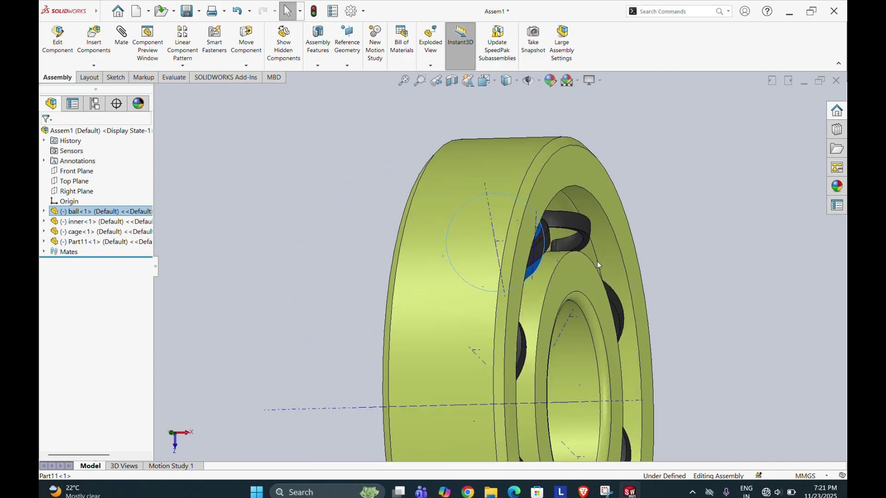
scroll(597, 261, up, 1)
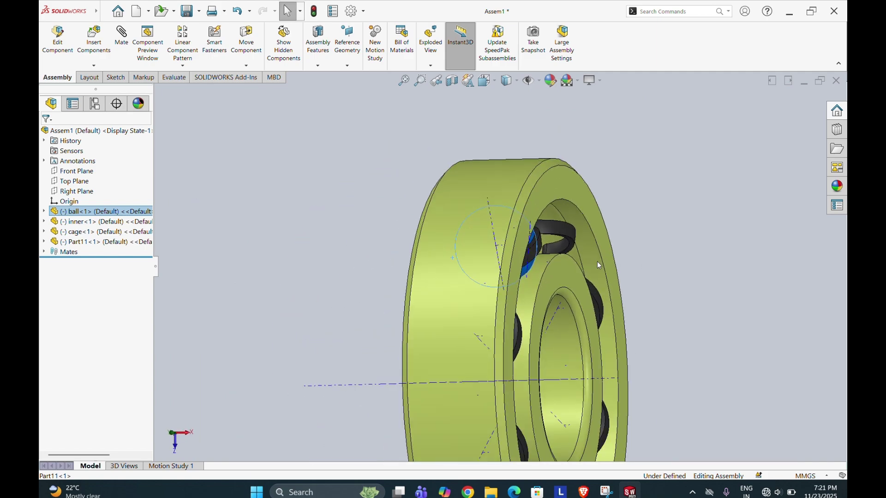
Start an advanced Width mate with the Centered constraint, using the outer ring's two opposite side faces as width selections
click(542, 204)
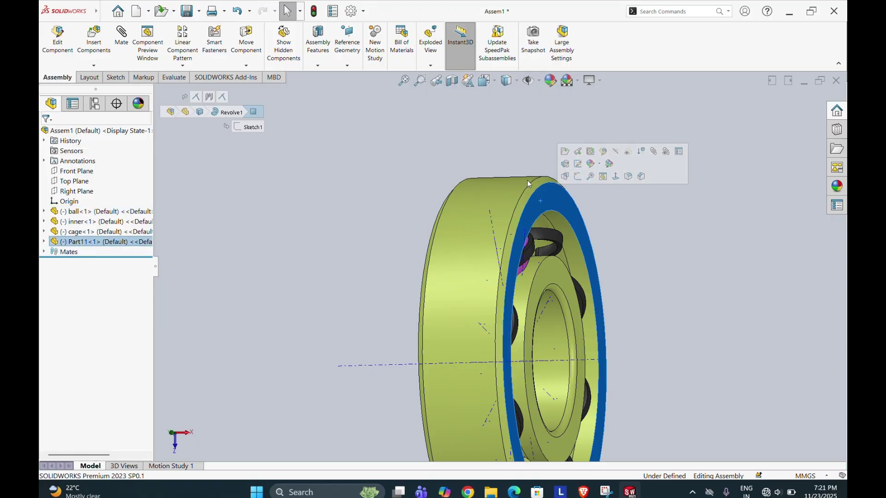
click(126, 47)
right_click(83, 196)
click(118, 200)
click(67, 150)
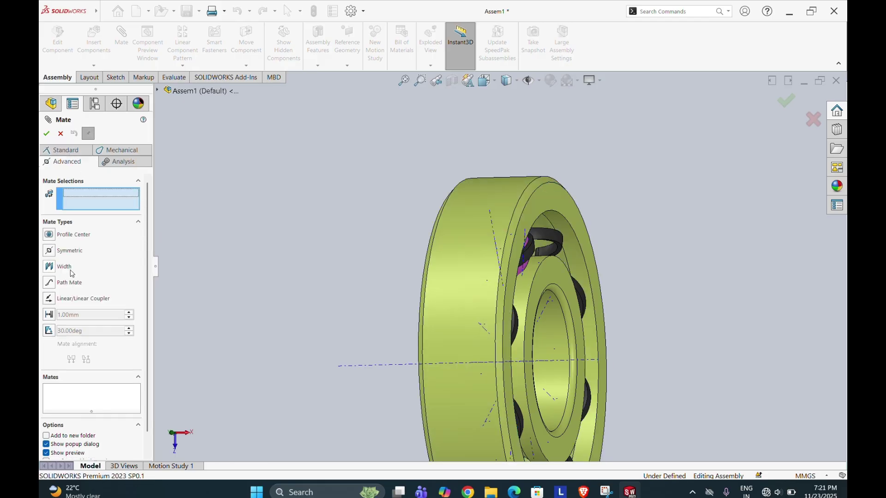
click(49, 267)
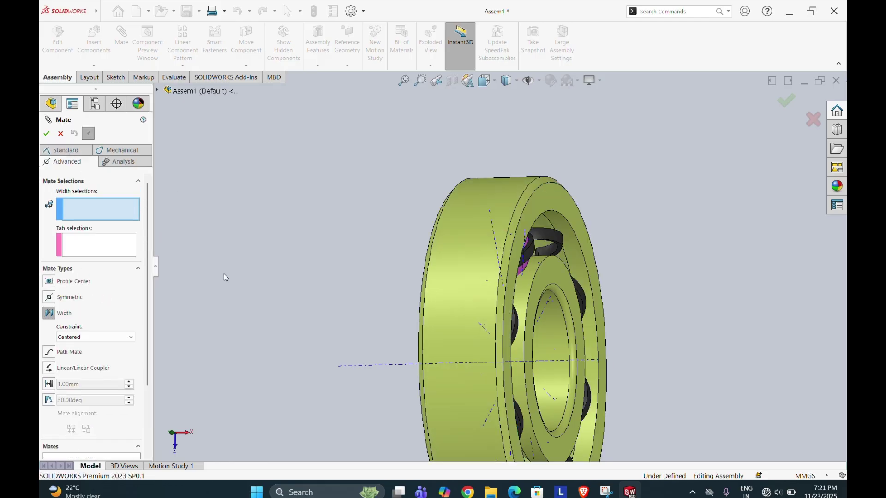
click(547, 200)
middle_drag(370, 198, 431, 239)
click(429, 239)
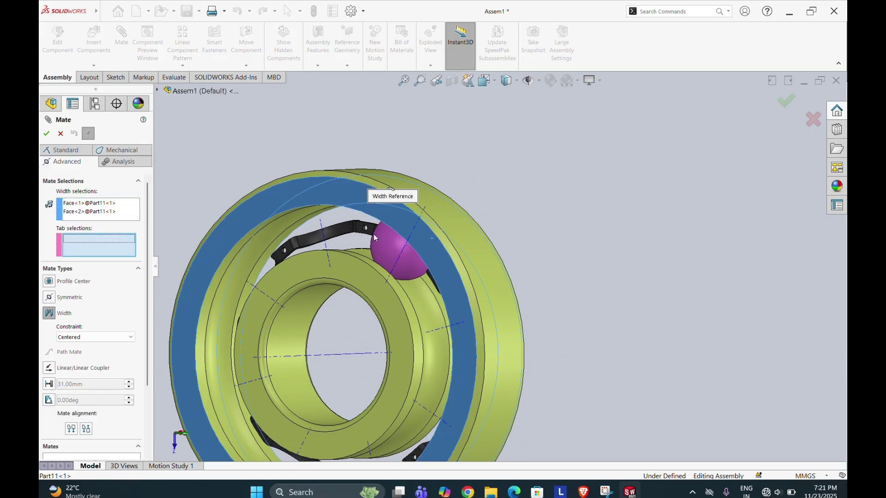
Use the cage's front and back faces at a rivet hole as tab selections, apply the Width mate, and finish mating
scroll(374, 237, down, 5)
click(406, 236)
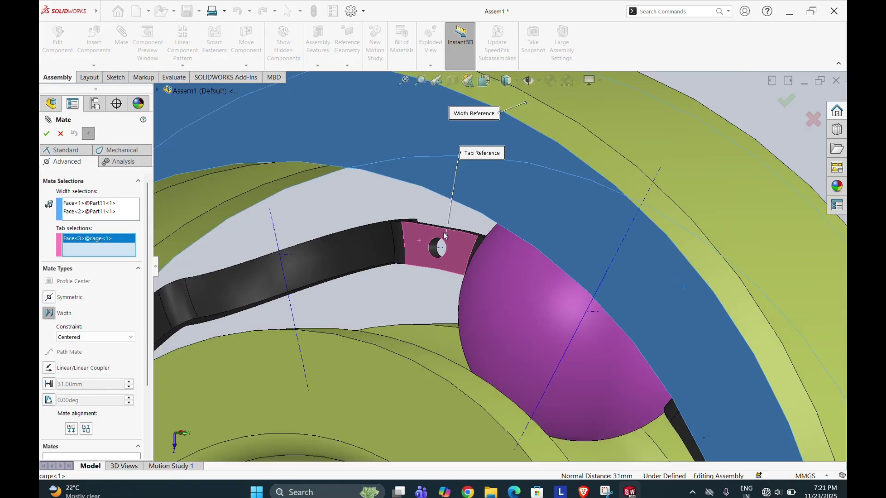
scroll(444, 236, up, 8)
middle_drag(547, 206, 480, 263)
scroll(477, 263, down, 6)
click(478, 259)
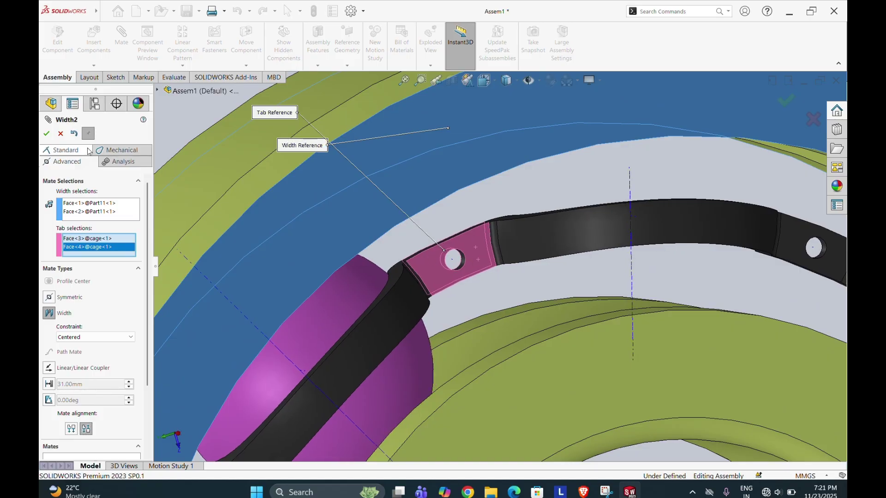
click(47, 134)
scroll(539, 267, up, 6)
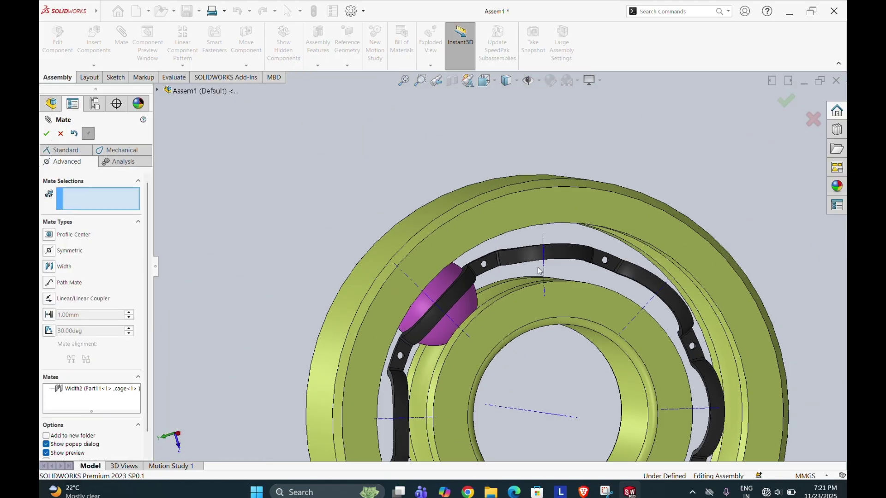
middle_drag(539, 266, 686, 288)
scroll(682, 308, up, 3)
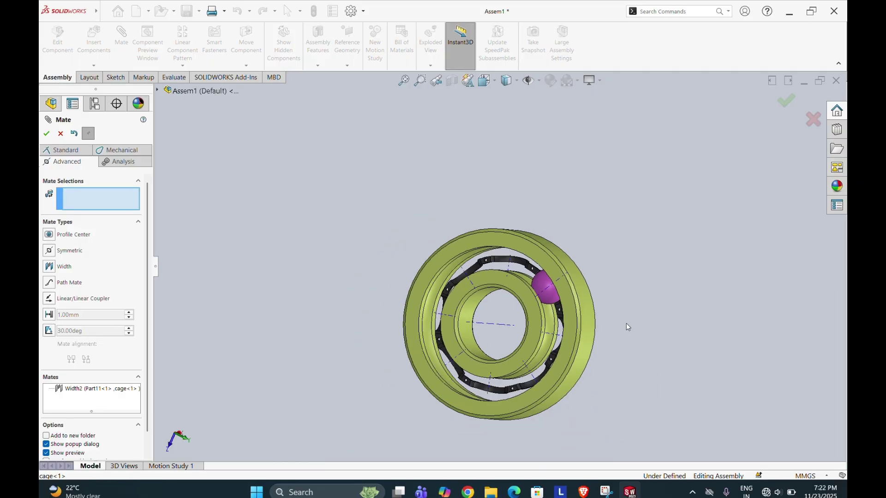
scroll(551, 302, up, 2)
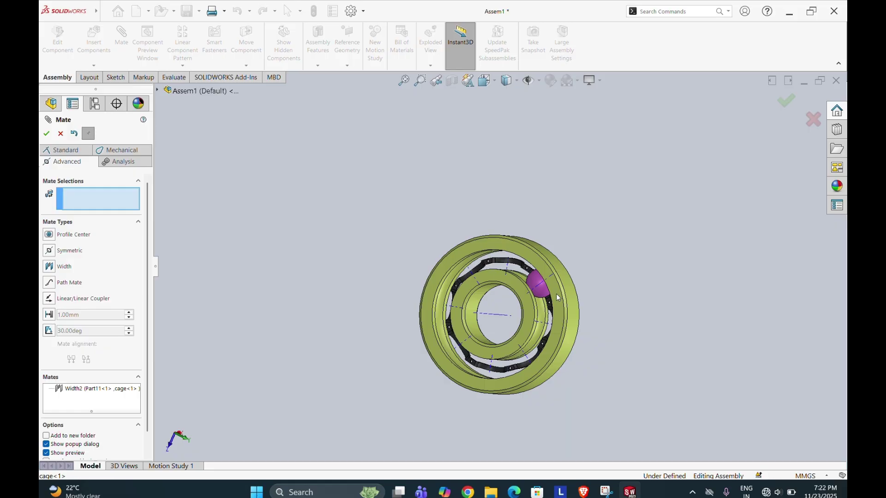
scroll(593, 292, down, 3)
middle_drag(592, 292, 569, 332)
click(60, 135)
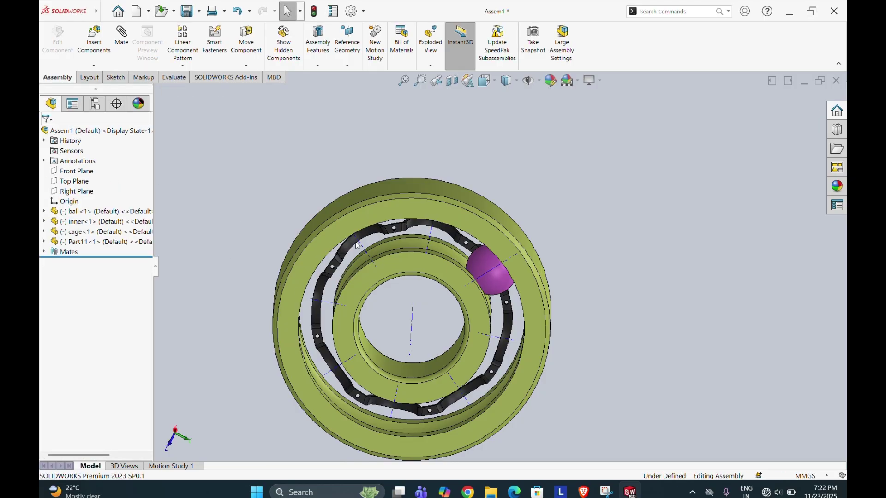
Create a second copy of the cage and place it beside the bearing
drag(347, 241, 669, 236)
click(246, 65)
click(268, 87)
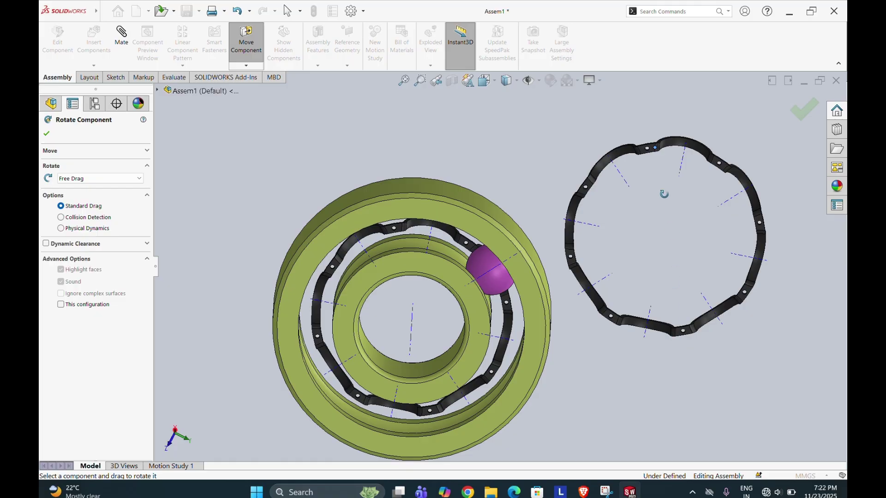
click(46, 133)
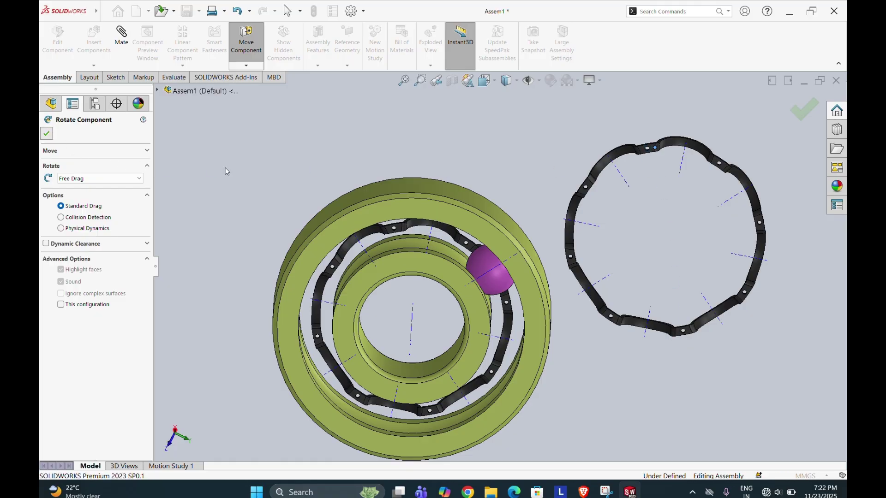
right_click(650, 150)
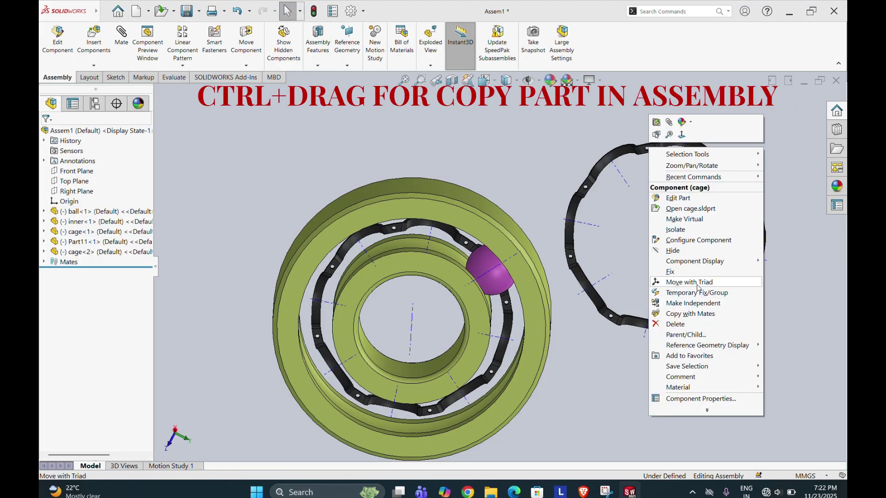
click(595, 196)
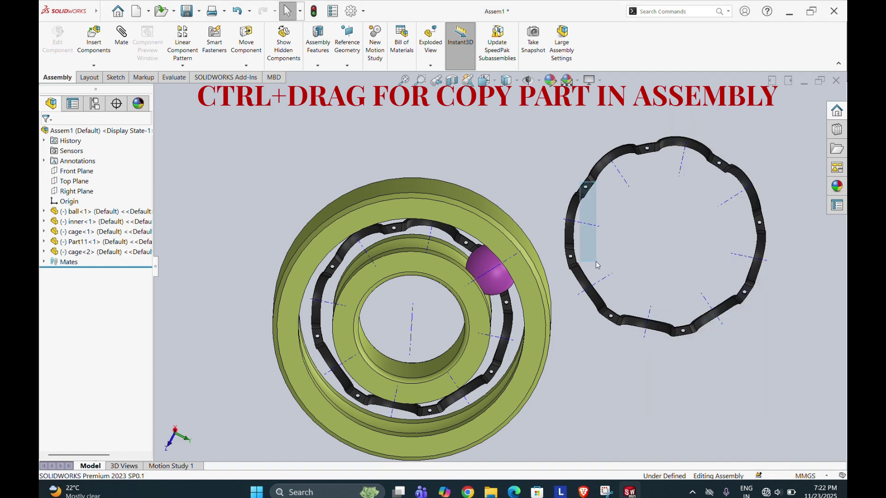
Rotate the second cage freely beside the bearing with the Rotate Component tool, and finish the rotation
middle_drag(775, 191, 787, 212)
click(246, 65)
click(258, 87)
mouse_move(646, 190)
mouse_down()
mouse_move(686, 302)
mouse_move(571, 360)
mouse_move(517, 249)
mouse_move(635, 234)
mouse_move(686, 272)
mouse_move(583, 289)
mouse_move(605, 299)
mouse_move(595, 322)
mouse_move(579, 300)
mouse_up()
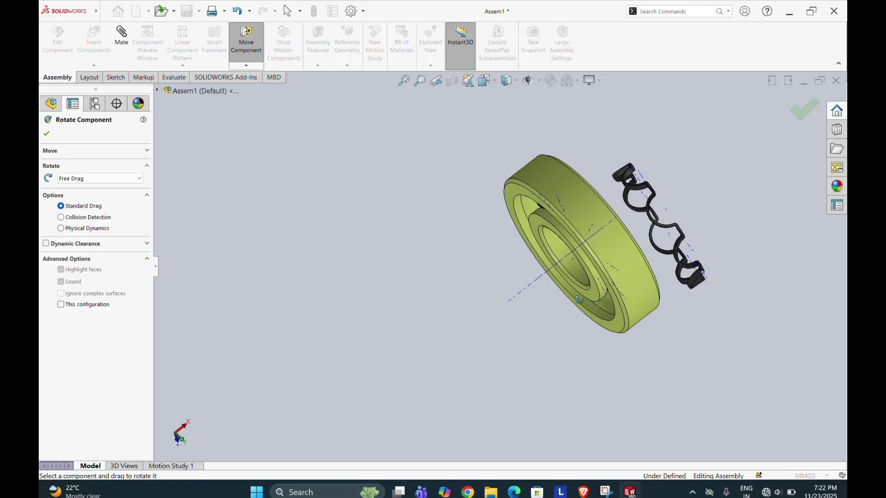
click(47, 133)
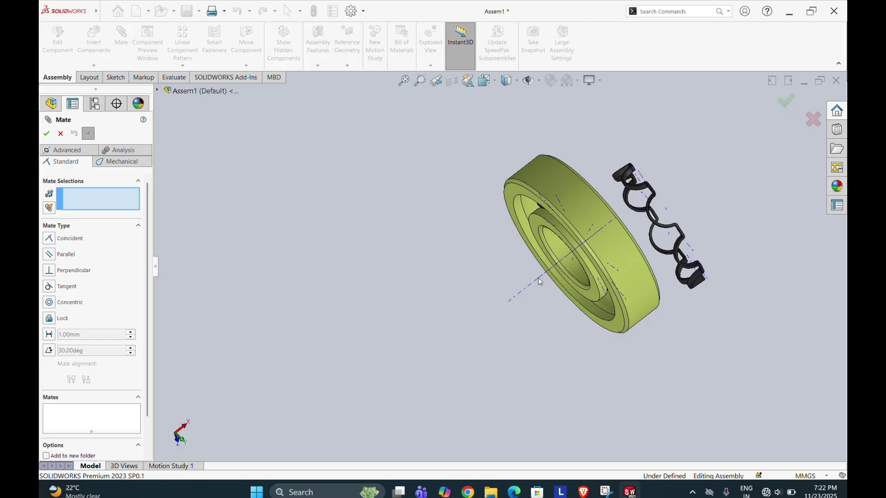
Add a coincident mate between the outer ring's central axis and the second cage's central axis, and finish mating
click(538, 275)
scroll(654, 228, down, 5)
scroll(654, 229, down, 10)
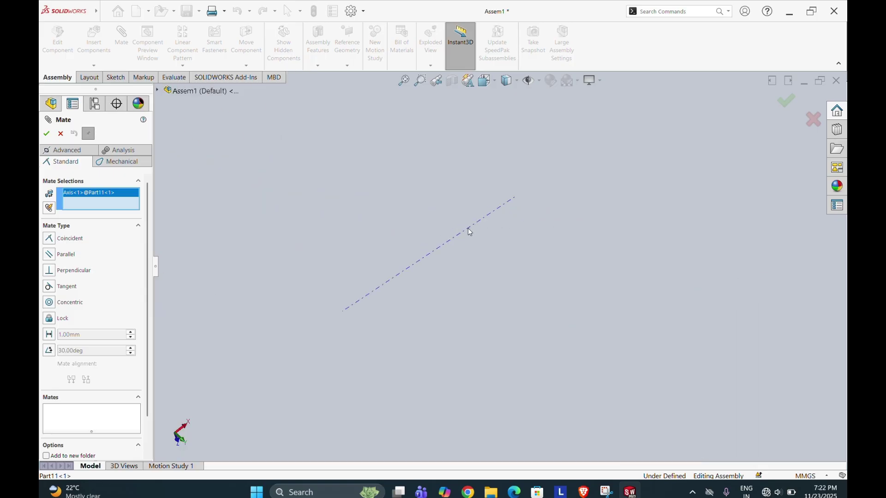
click(469, 230)
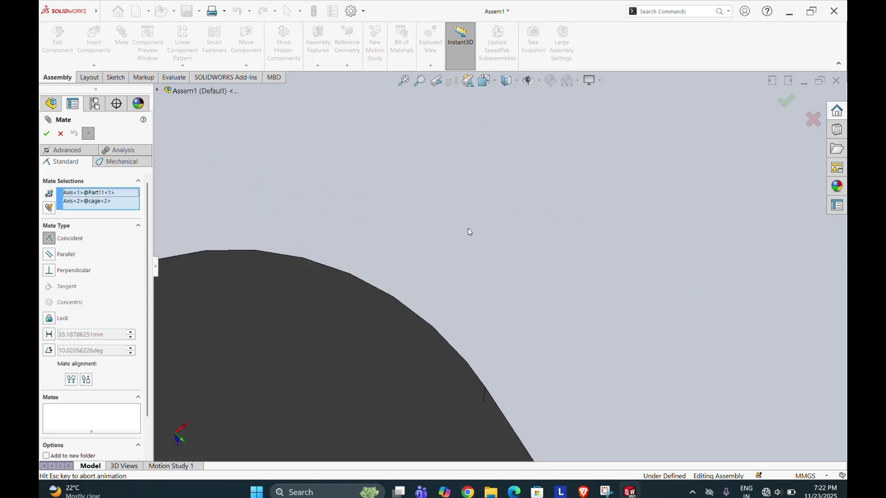
click(424, 233)
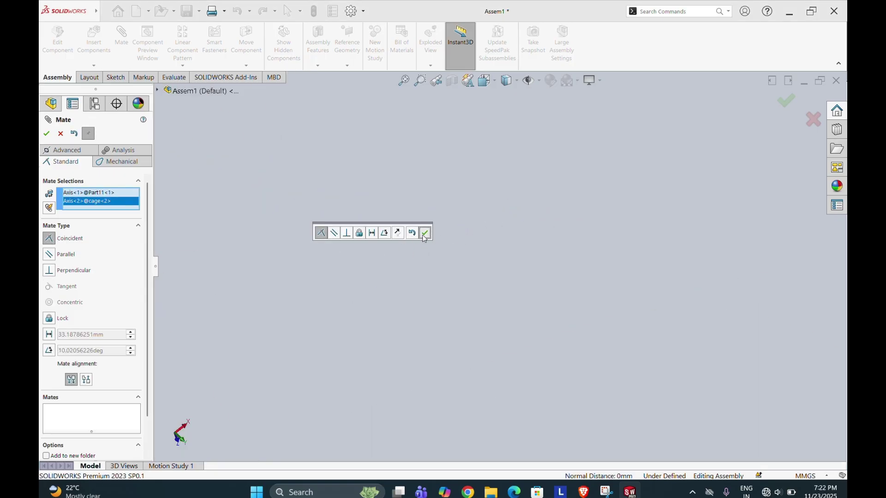
click(46, 134)
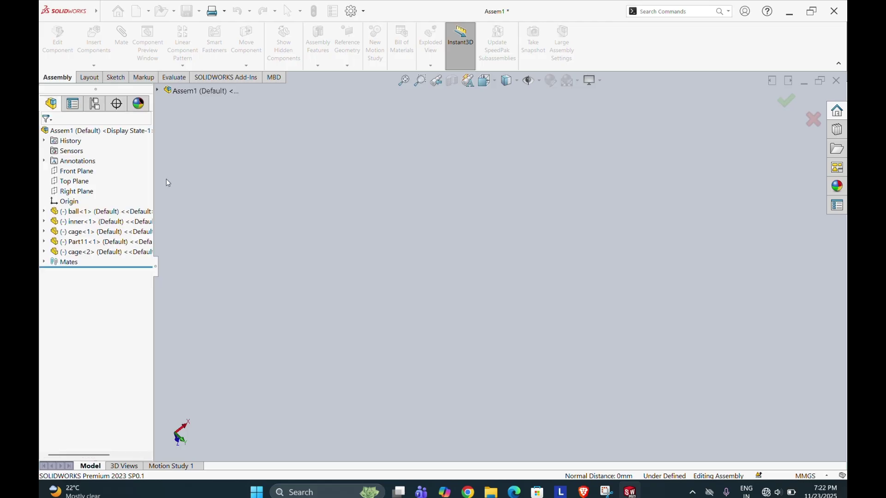
Pull the second cage out along the shared axis until it sits clear of the bearing rings
scroll(406, 277, up, 10)
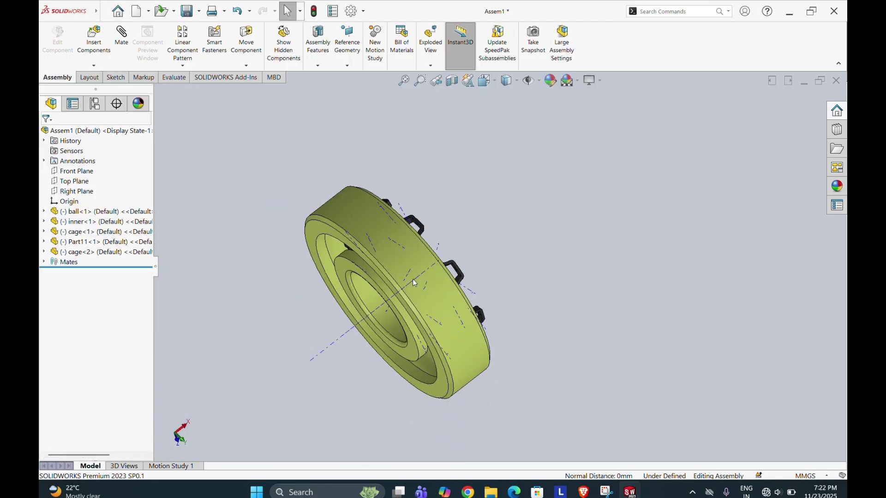
key(space)
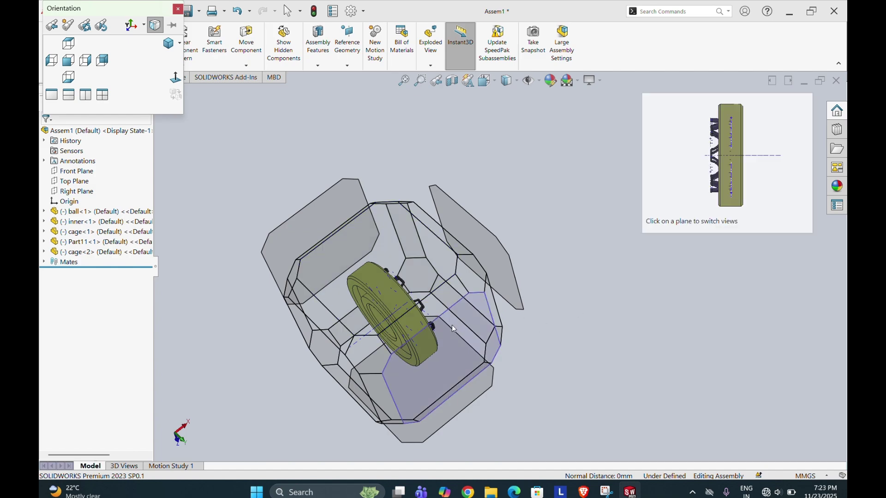
click(179, 9)
scroll(498, 284, down, 8)
middle_drag(494, 277, 548, 170)
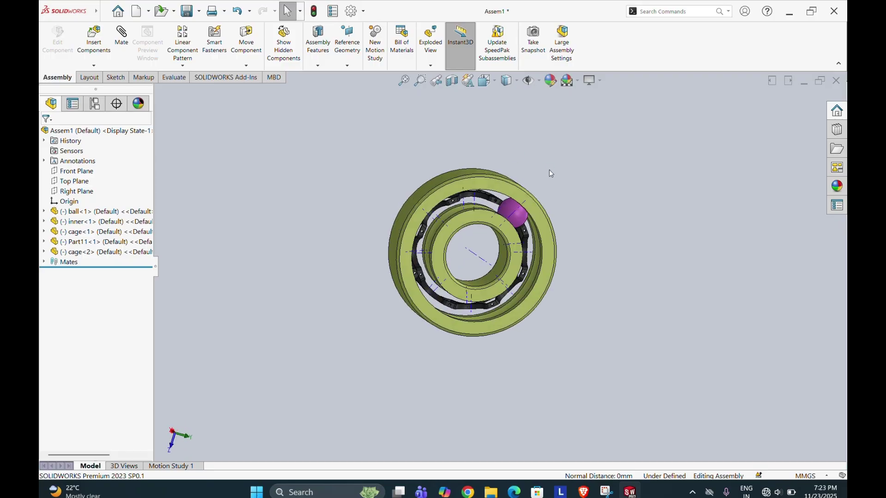
scroll(524, 197, down, 6)
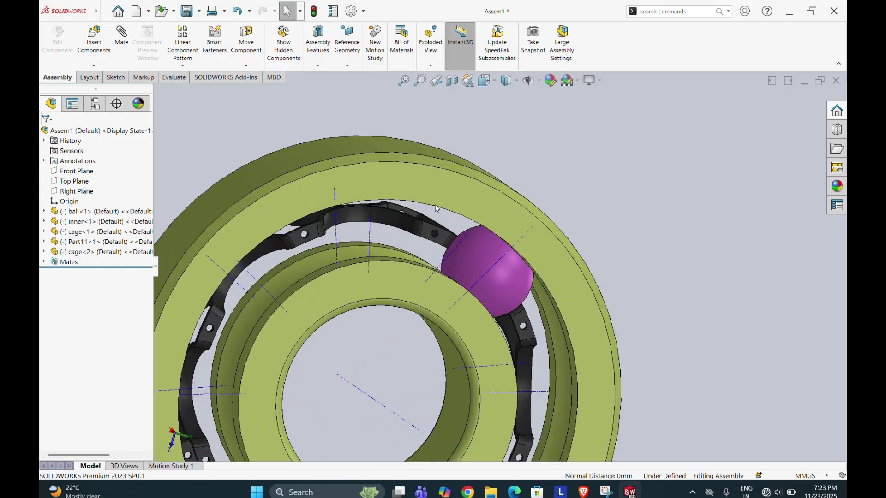
mouse_move(427, 235)
middle_down()
mouse_move(468, 296)
mouse_move(439, 320)
middle_up()
scroll(424, 323, up, 5)
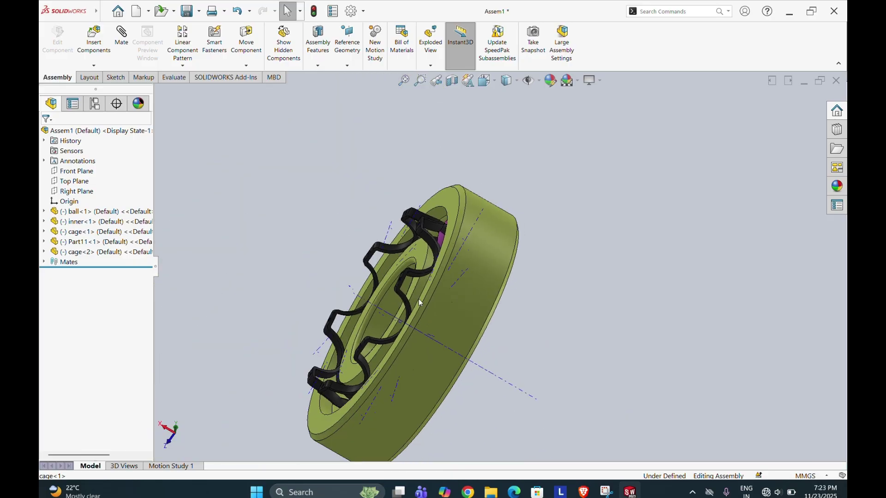
drag(415, 272, 337, 237)
click(270, 231)
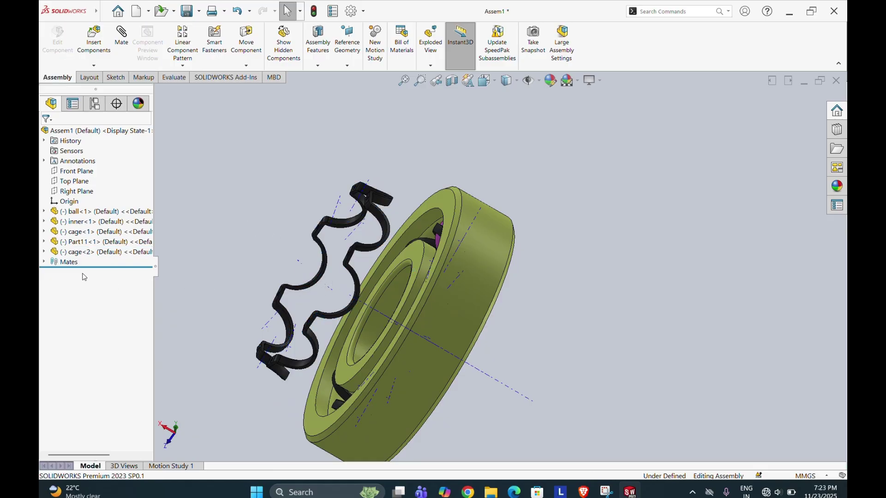
Edit the coincident mate between the outer ring and second cage, switching its alignment to anti-aligned
click(44, 262)
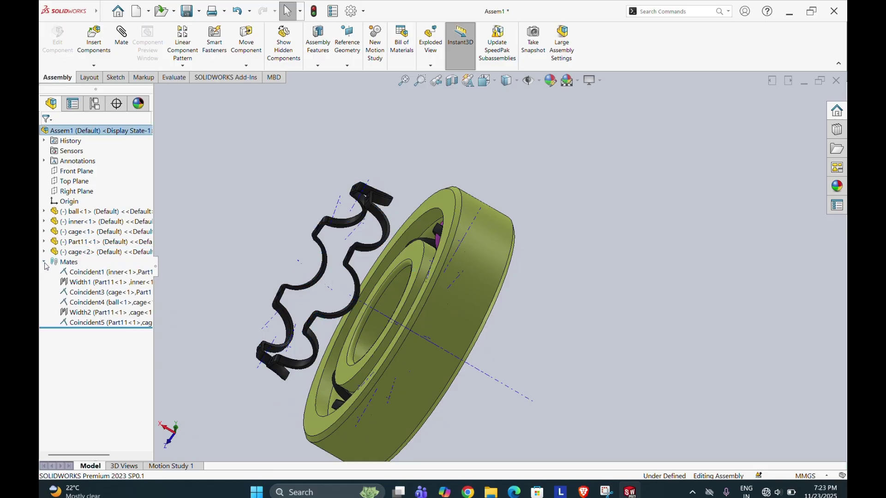
click(97, 323)
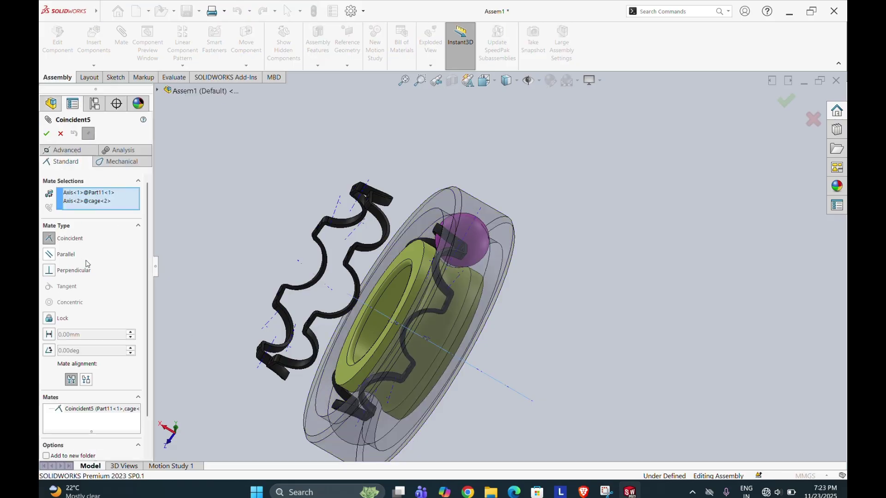
click(86, 380)
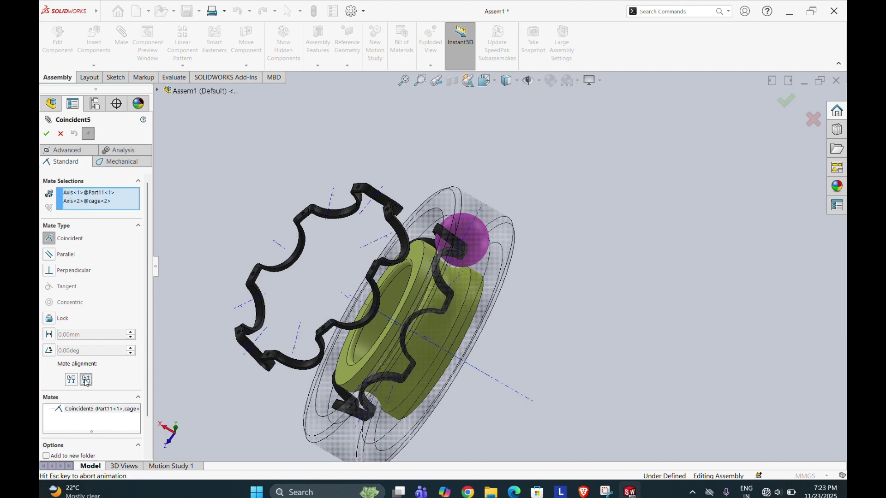
click(46, 134)
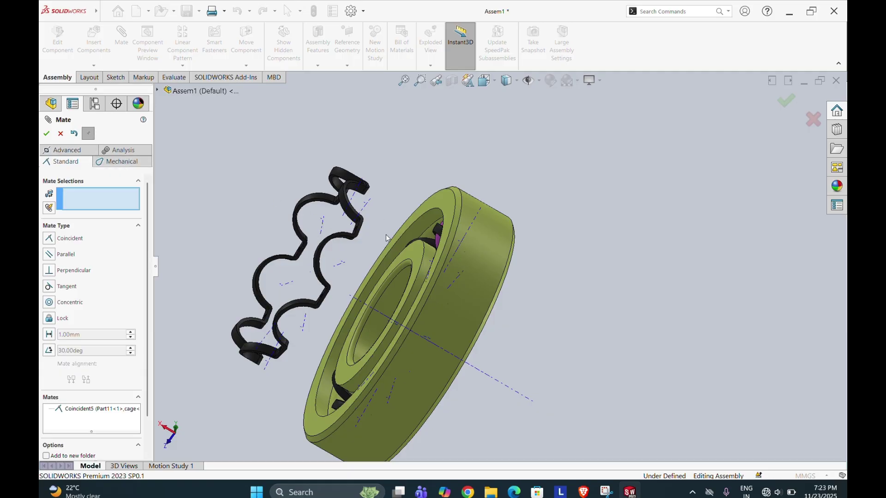
middle_drag(386, 234, 346, 220)
scroll(313, 181, down, 7)
scroll(318, 184, up, 2)
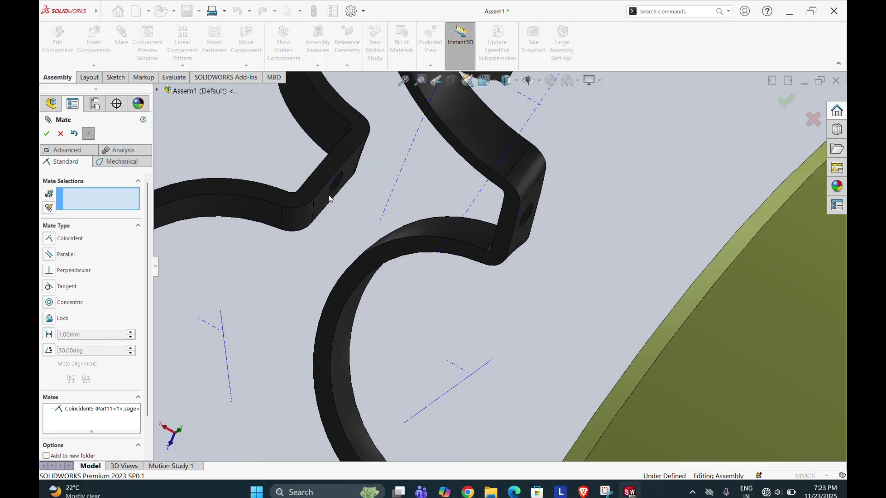
click(329, 193)
scroll(433, 211, up, 3)
scroll(535, 274, up, 4)
middle_drag(530, 264, 691, 320)
scroll(691, 320, down, 3)
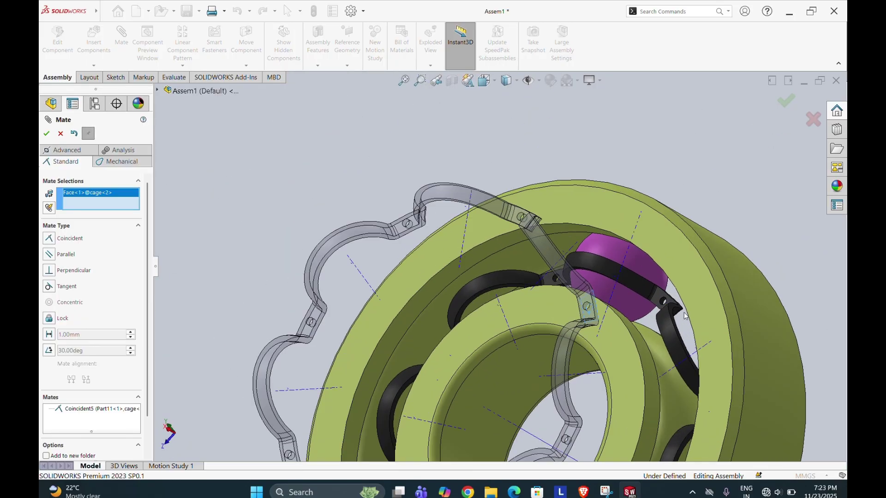
scroll(627, 293, down, 3)
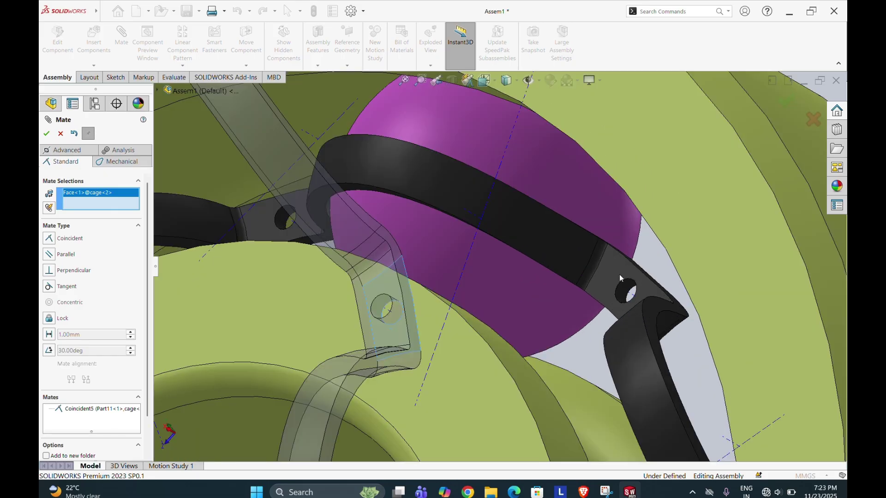
scroll(619, 274, down, 3)
scroll(623, 320, up, 6)
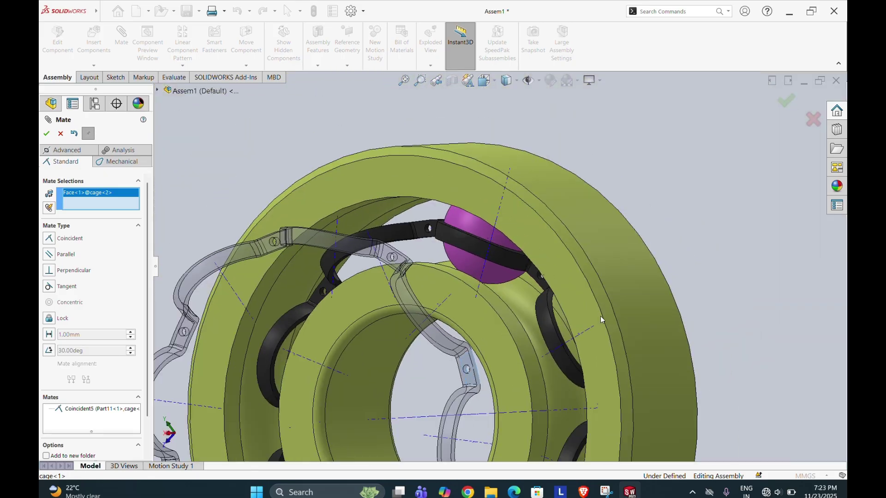
middle_drag(576, 341, 508, 368)
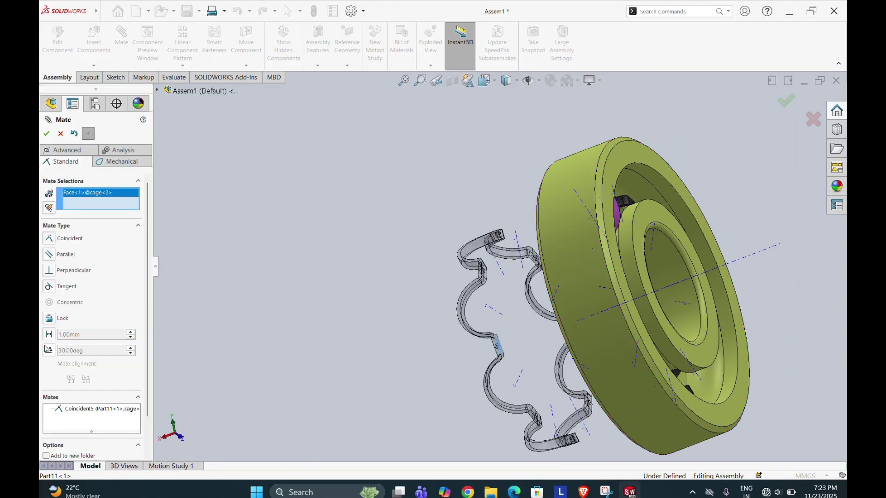
right_click(95, 196)
click(119, 200)
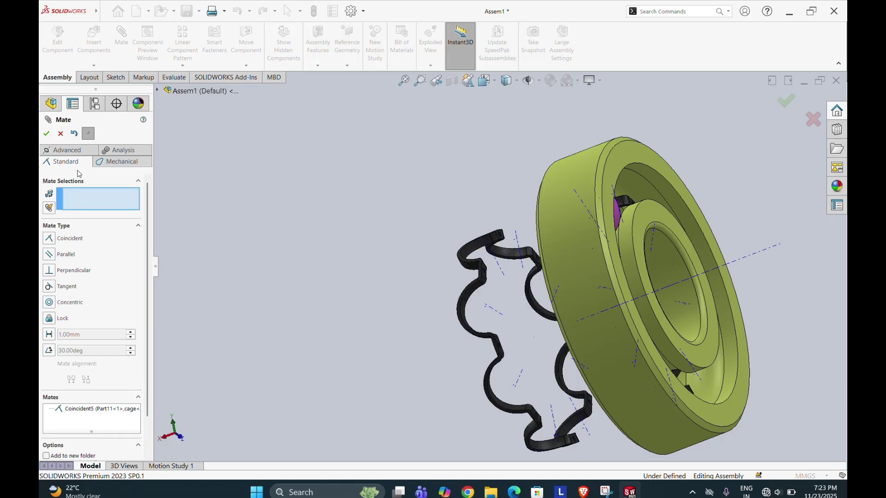
click(60, 133)
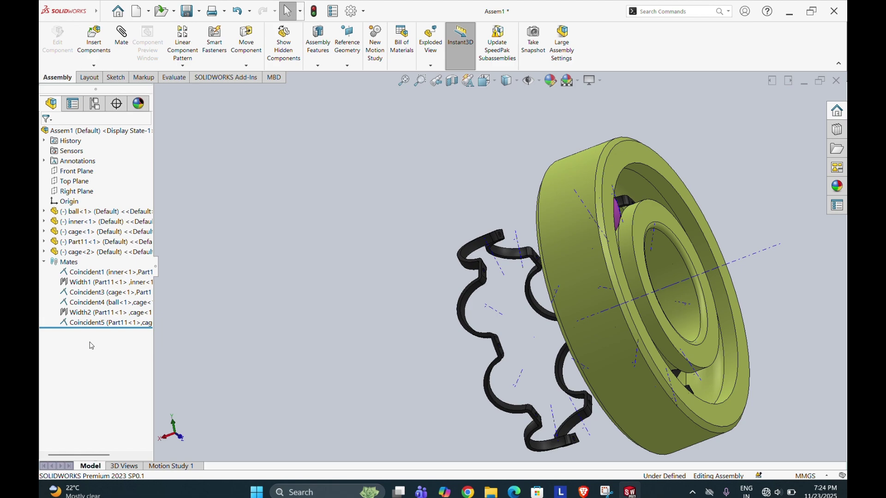
Edit the outer ring and second cage's coincident mate again, setting its alignment back to aligned
click(109, 323)
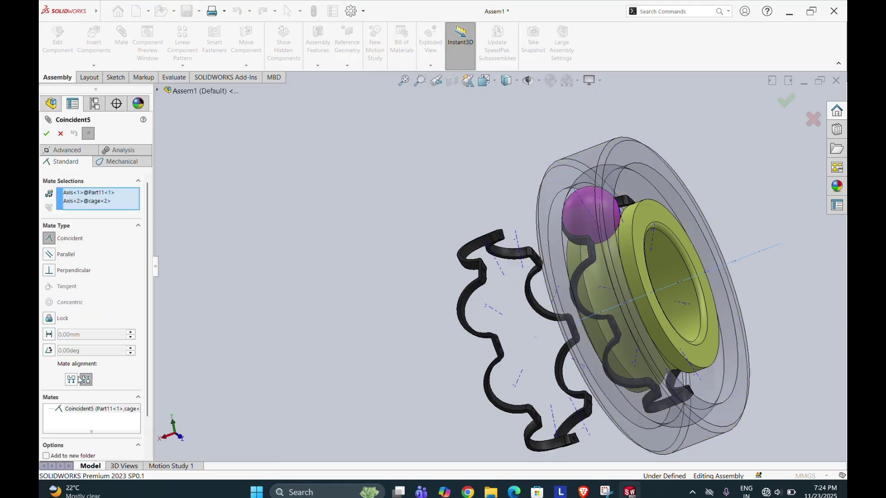
click(71, 380)
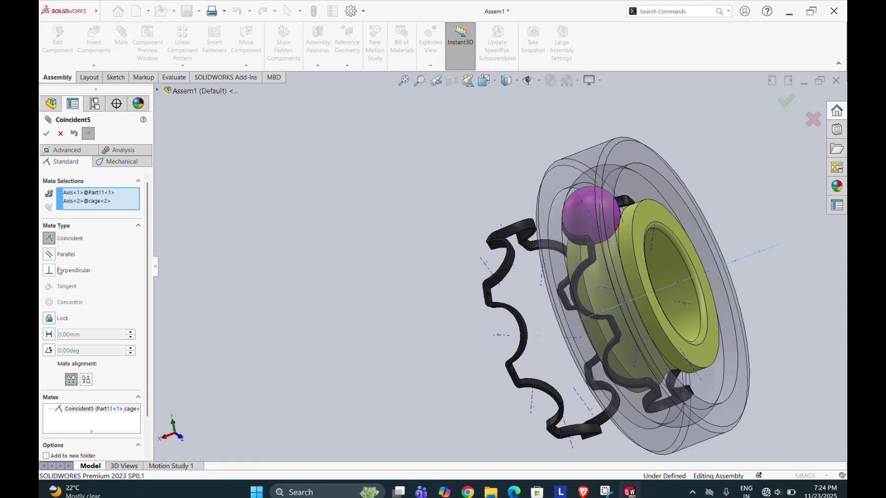
click(46, 133)
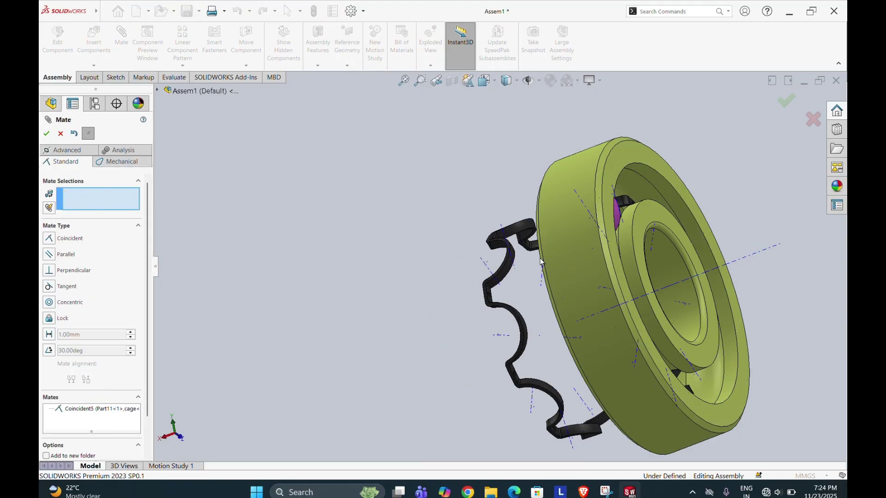
Slide the second cage along the axis to the bearing's opposite side, finish mating, and reposition the bearing by its outer ring
middle_drag(512, 261, 733, 261)
click(47, 134)
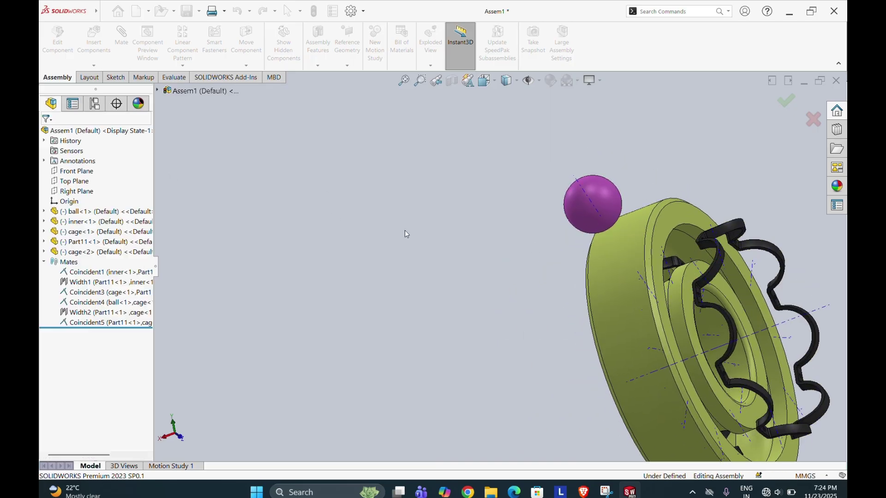
drag(623, 315, 538, 210)
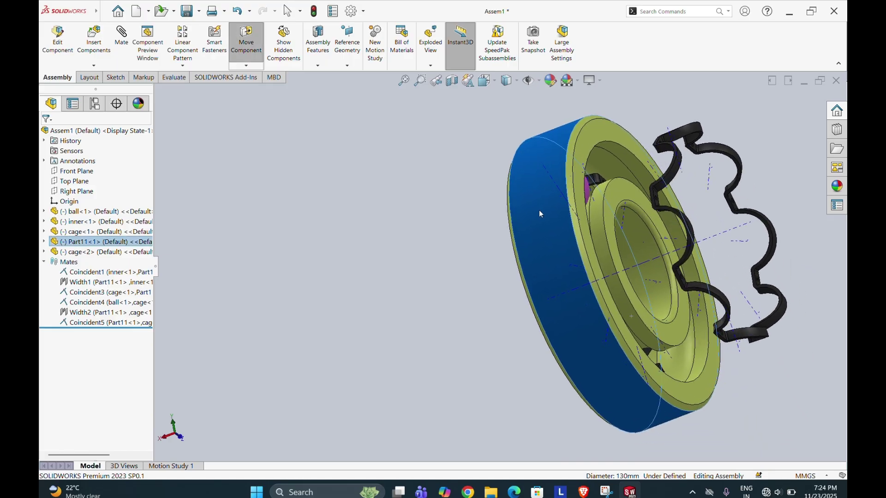
Add a coincident mate between a ball-pocket axis of the second cage and the corresponding pocket axis of the first cage
scroll(696, 210, down, 5)
middle_drag(695, 209, 740, 209)
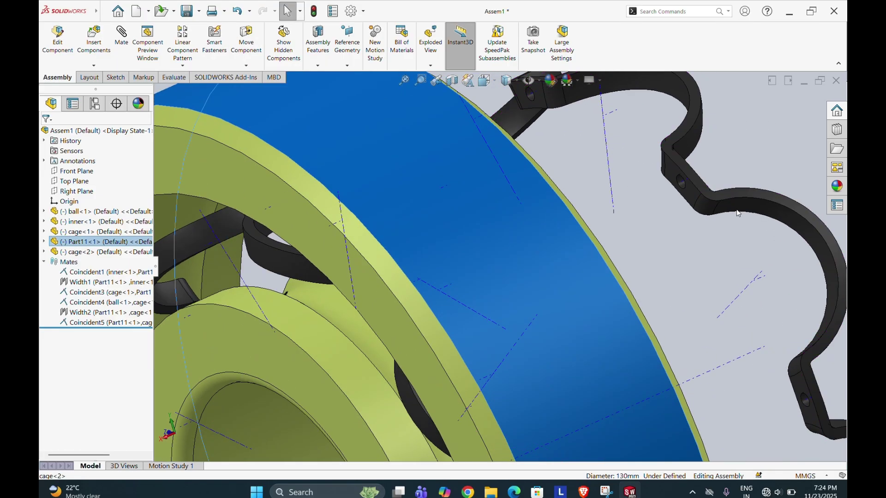
scroll(698, 200, down, 5)
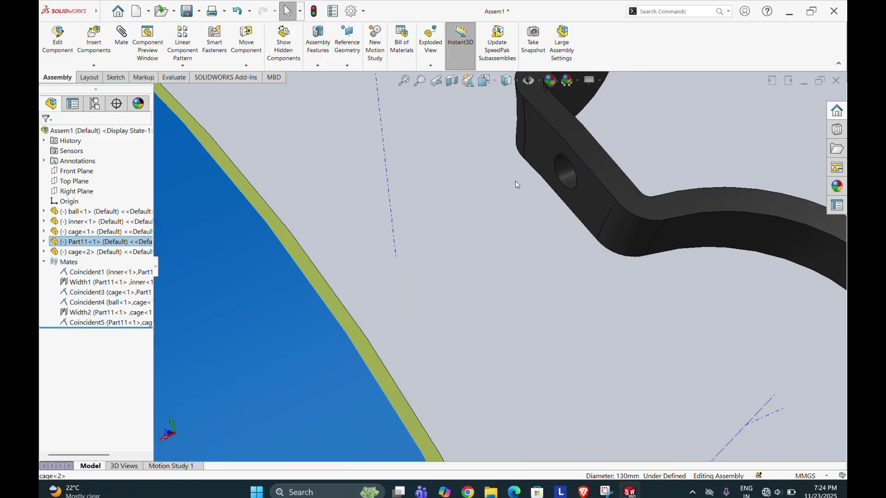
scroll(517, 181, up, 6)
click(458, 199)
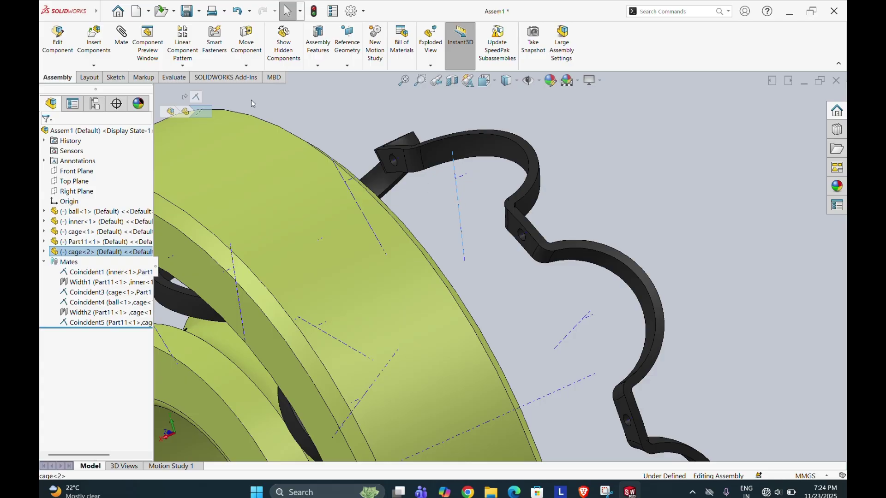
click(122, 35)
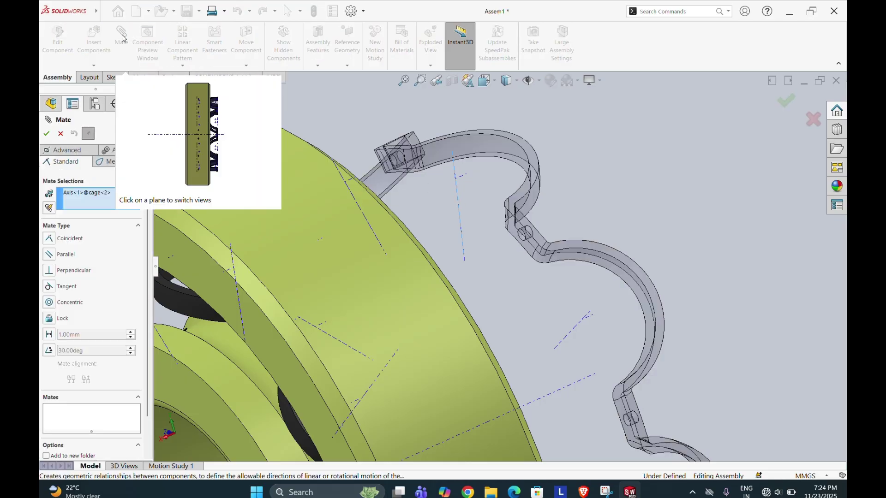
middle_drag(403, 192, 273, 342)
scroll(323, 323, down, 5)
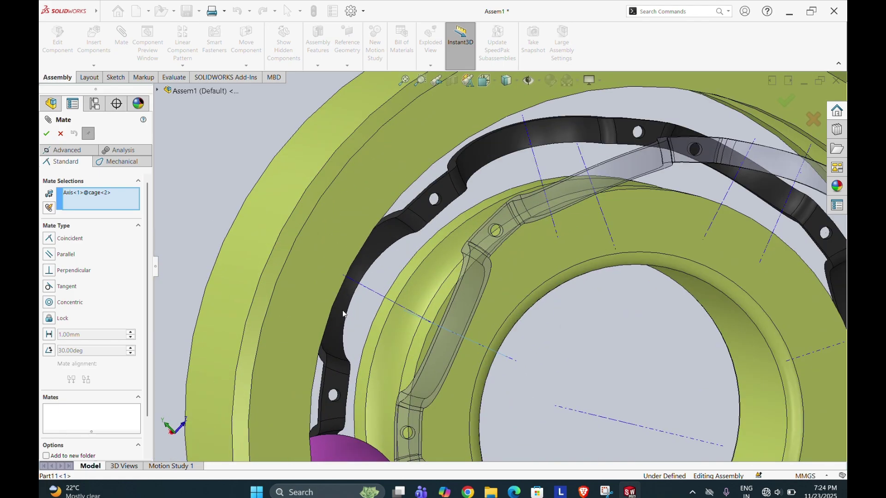
click(377, 297)
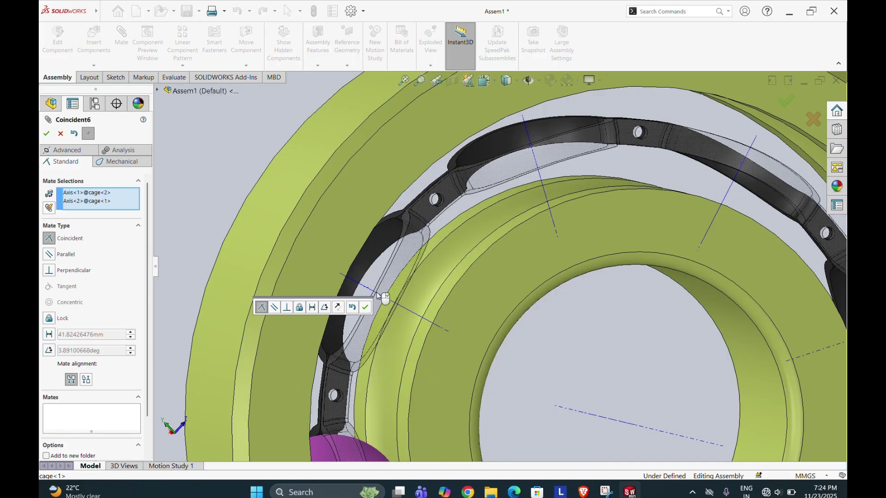
click(365, 307)
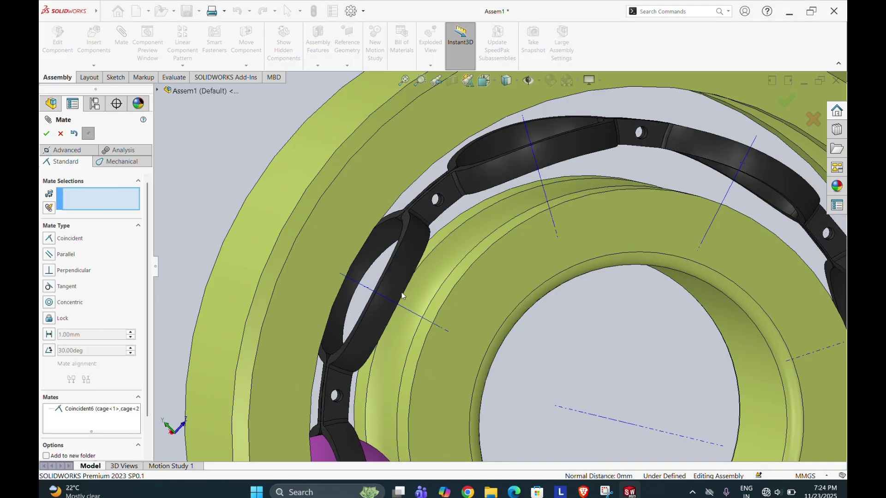
Finish adding mates between the two cage halves and hide the outer ring
scroll(401, 298, up, 2)
mouse_move(526, 261)
middle_down()
mouse_move(519, 277)
mouse_move(528, 291)
mouse_move(511, 293)
mouse_move(526, 308)
mouse_move(518, 261)
middle_up()
scroll(478, 224, down, 4)
mouse_move(478, 223)
middle_down()
mouse_move(496, 251)
mouse_move(475, 231)
middle_up()
scroll(461, 235, up, 7)
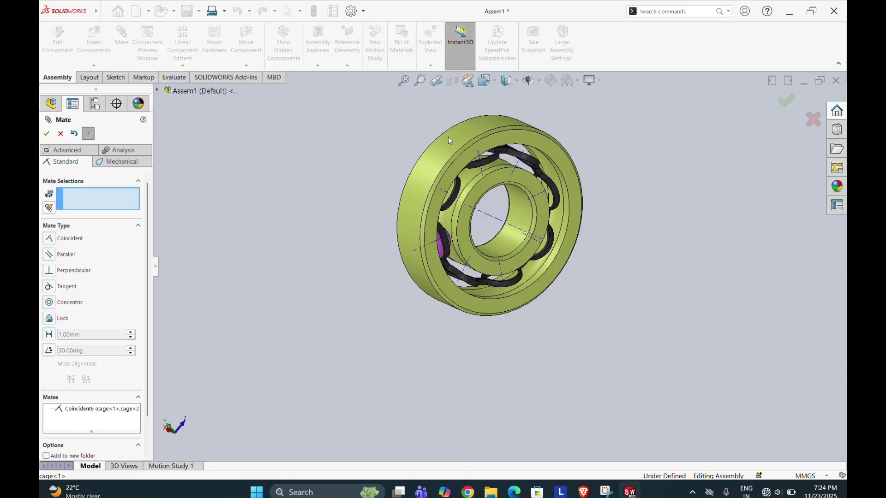
right_click(449, 149)
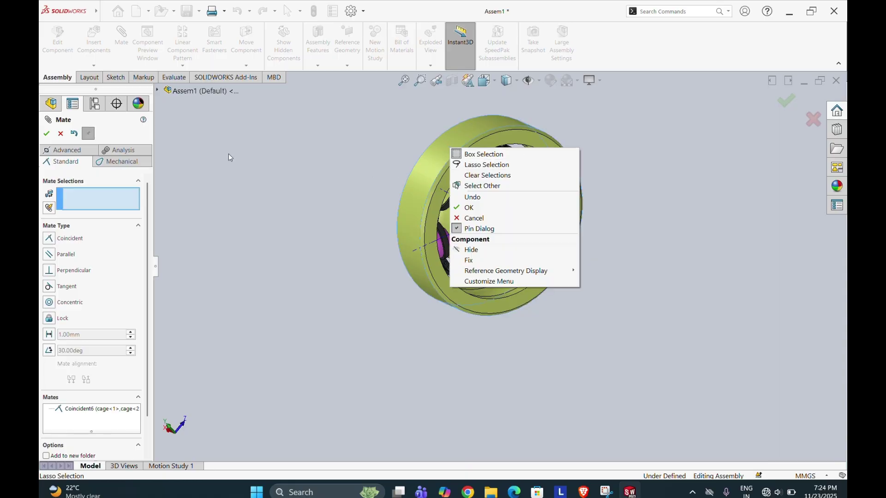
click(48, 134)
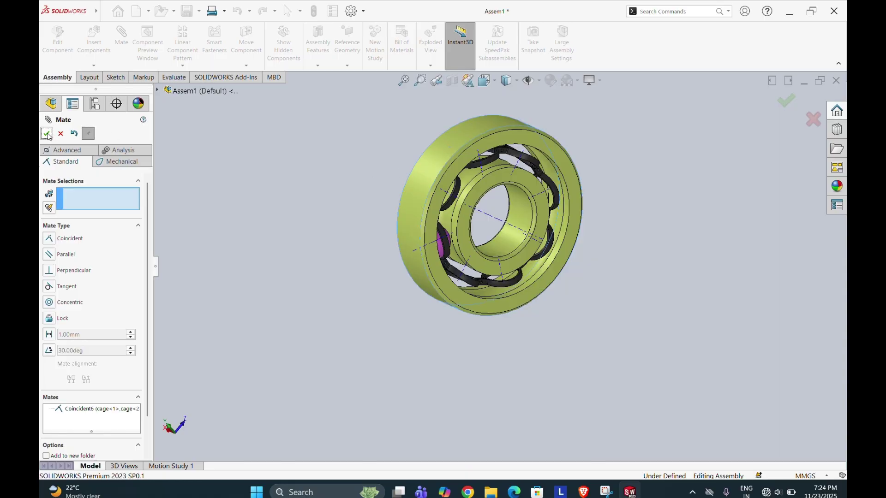
click(48, 134)
right_click(454, 142)
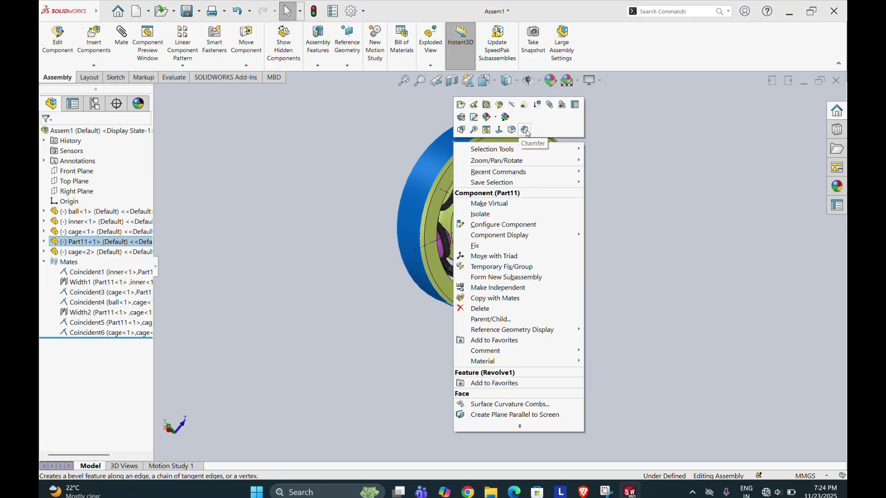
click(520, 106)
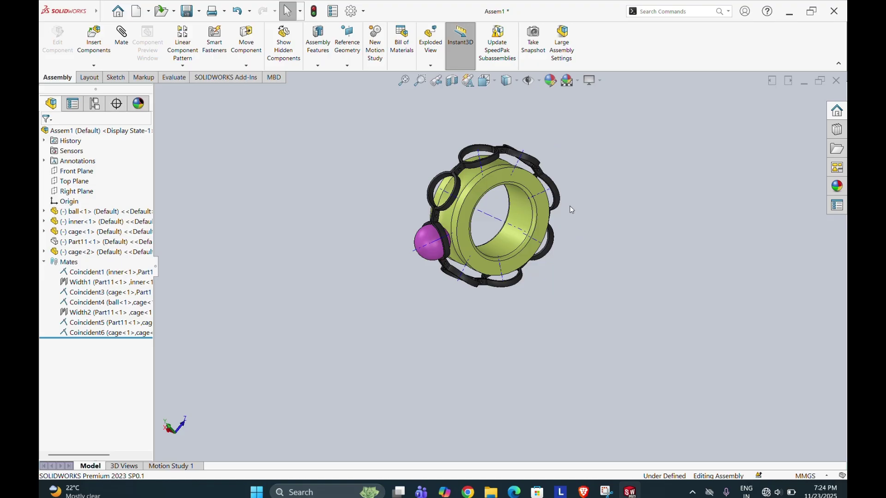
Examine how the two cage halves line up around the ball pockets and the inner ring
scroll(484, 170, down, 5)
middle_drag(484, 180, 524, 217)
scroll(538, 248, up, 1)
scroll(522, 253, down, 4)
scroll(519, 253, up, 3)
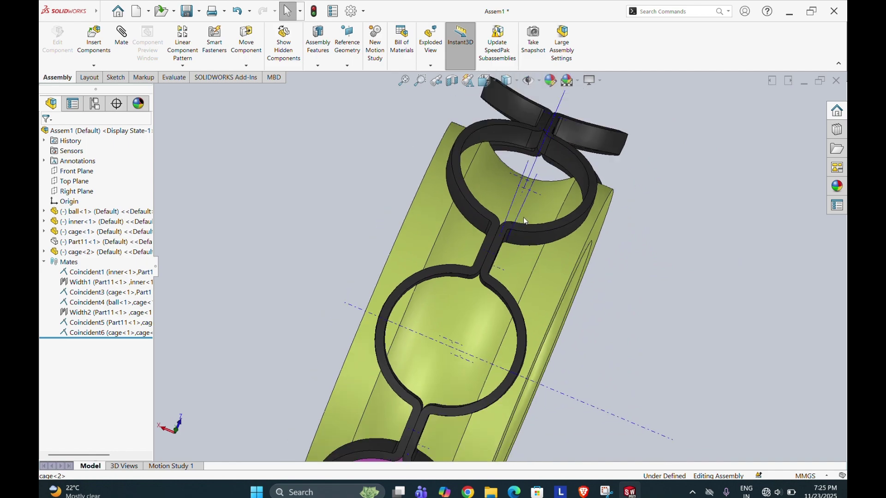
scroll(525, 270, down, 2)
scroll(525, 270, up, 2)
middle_drag(525, 270, 513, 251)
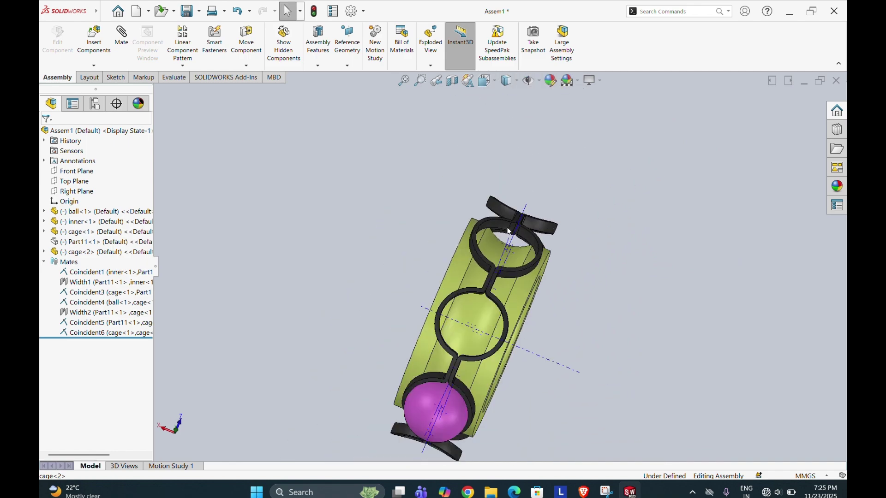
scroll(511, 281, down, 5)
scroll(475, 343, up, 6)
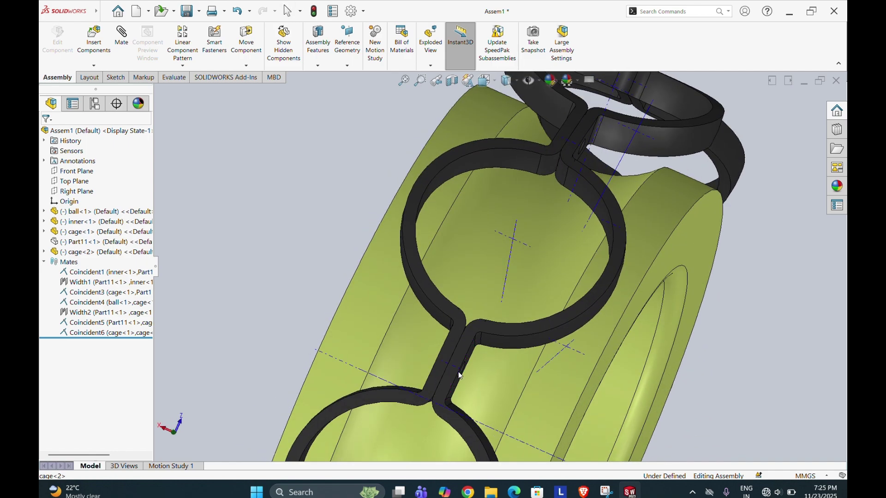
middle_drag(518, 313, 453, 256)
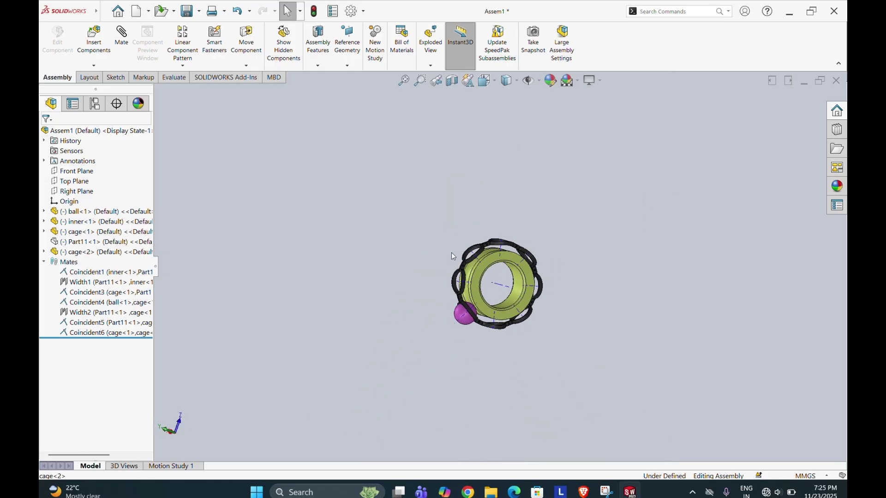
Try to set up a circular component pattern of the ball about the circular face edge of the inner ring
click(183, 65)
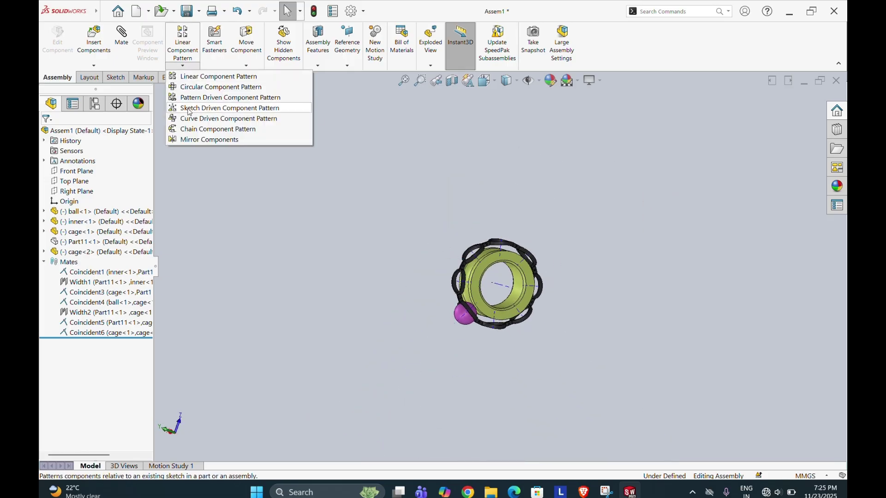
click(193, 88)
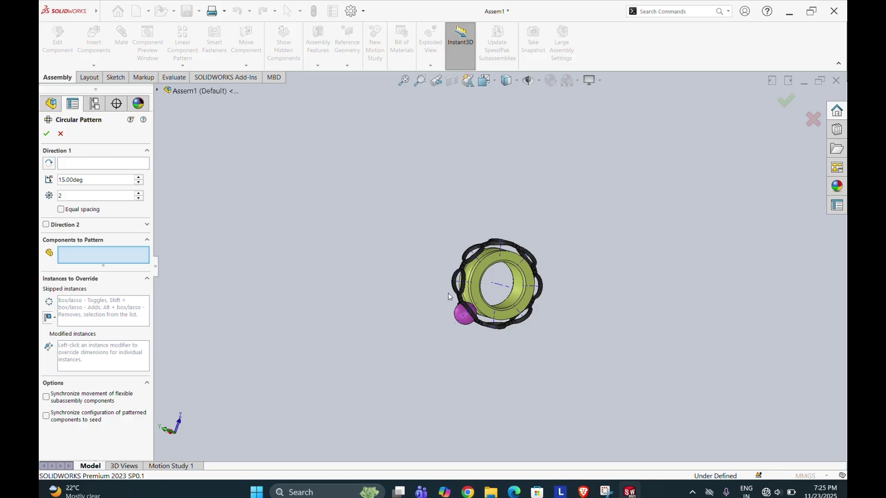
scroll(484, 318, down, 4)
click(440, 310)
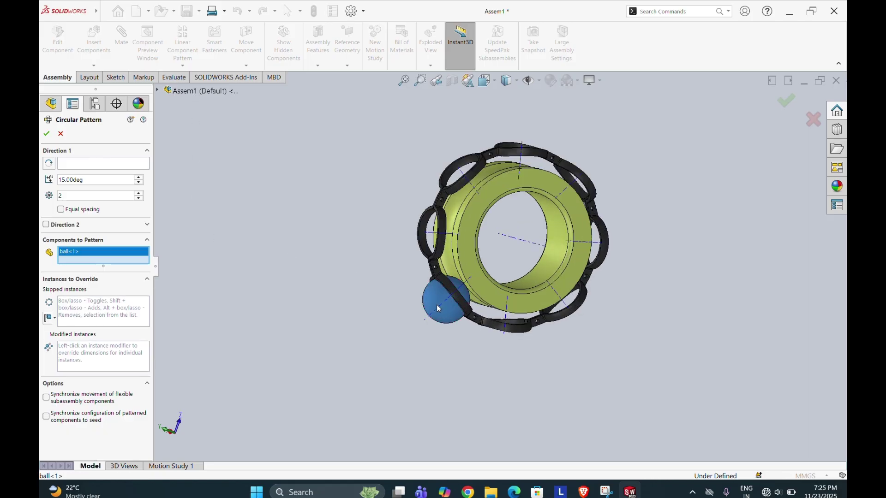
click(116, 165)
scroll(484, 180, down, 3)
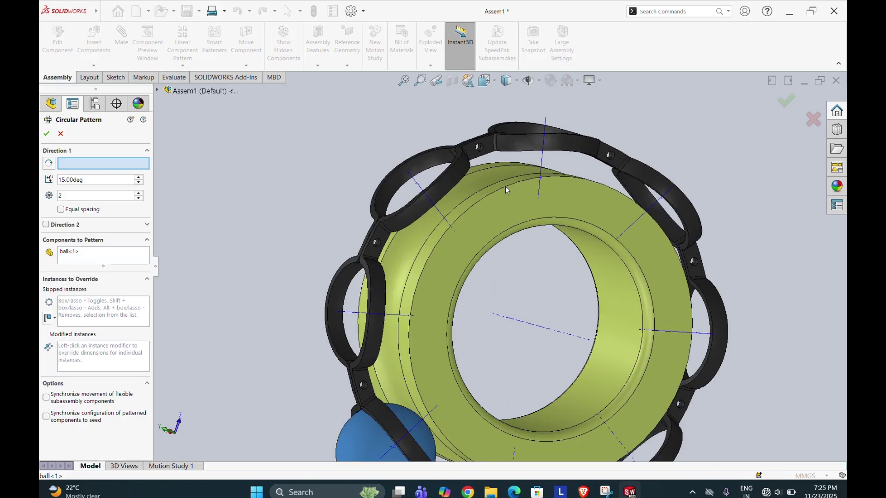
click(506, 194)
scroll(463, 237, up, 3)
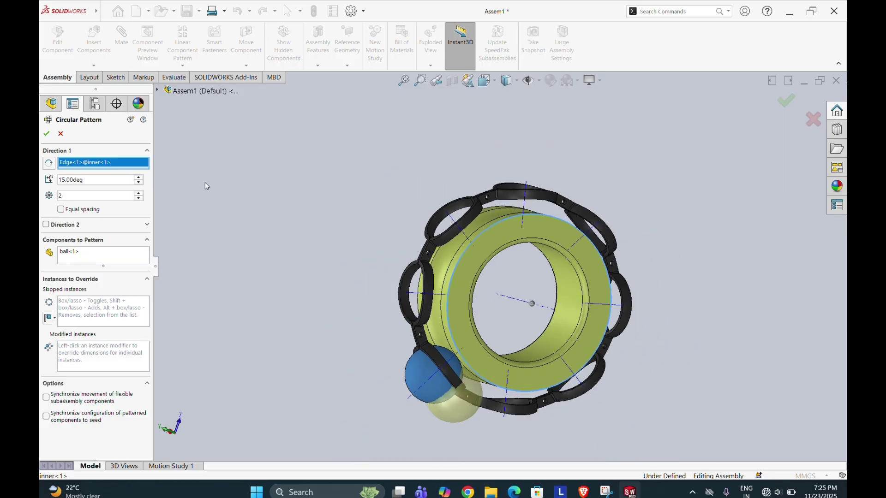
Set the ball pattern to 7 equally spaced instances over 360 degrees and compare the previewed balls with the cage pockets
click(60, 210)
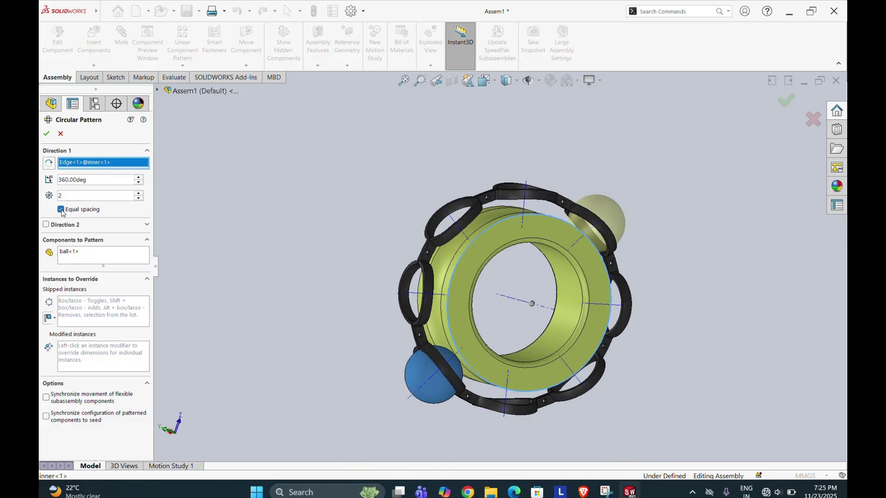
click(138, 193)
click(138, 194)
click(138, 193)
click(138, 193)
click(138, 193)
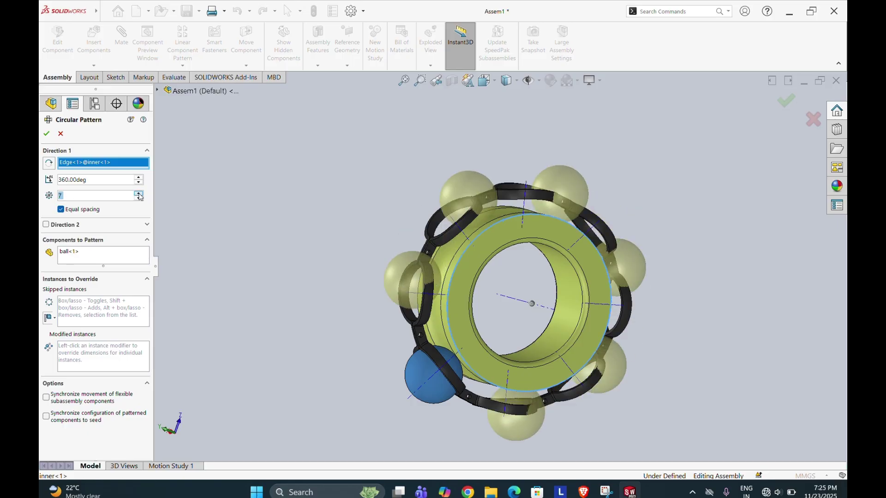
middle_drag(302, 169, 285, 155)
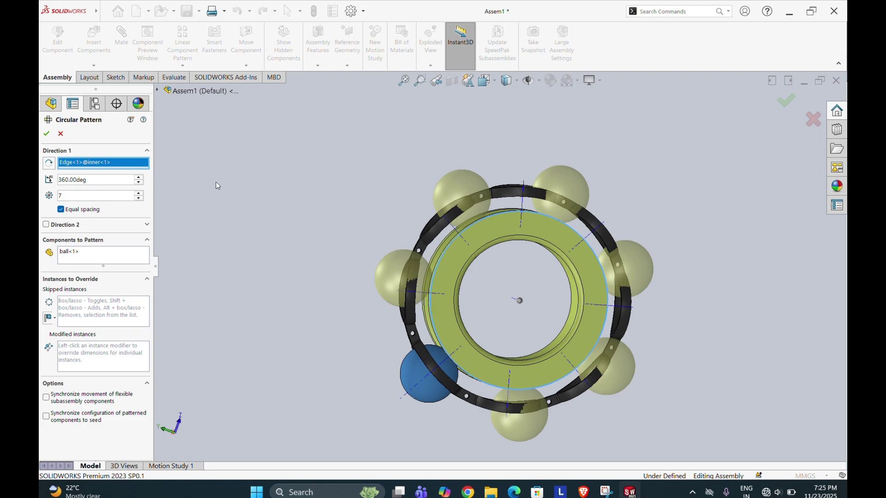
middle_drag(310, 171, 455, 95)
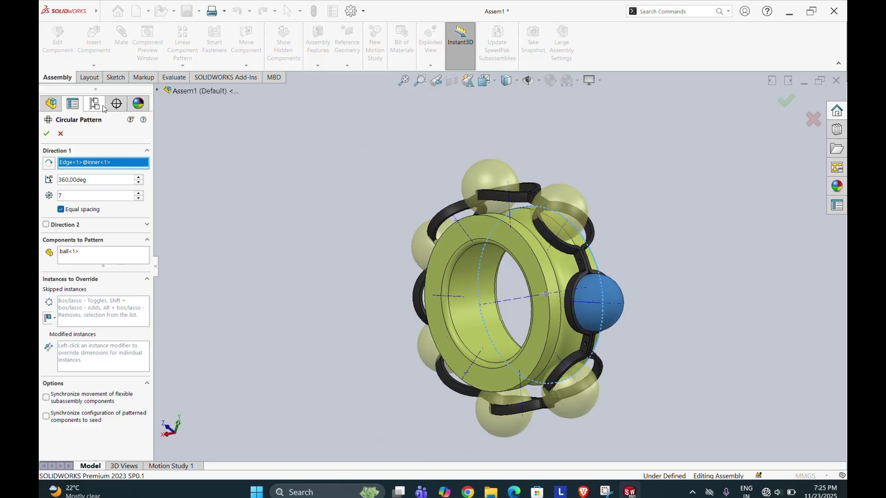
scroll(545, 291, down, 5)
scroll(720, 318, down, 4)
mouse_move(625, 341)
middle_down()
mouse_move(618, 374)
mouse_move(617, 352)
middle_up()
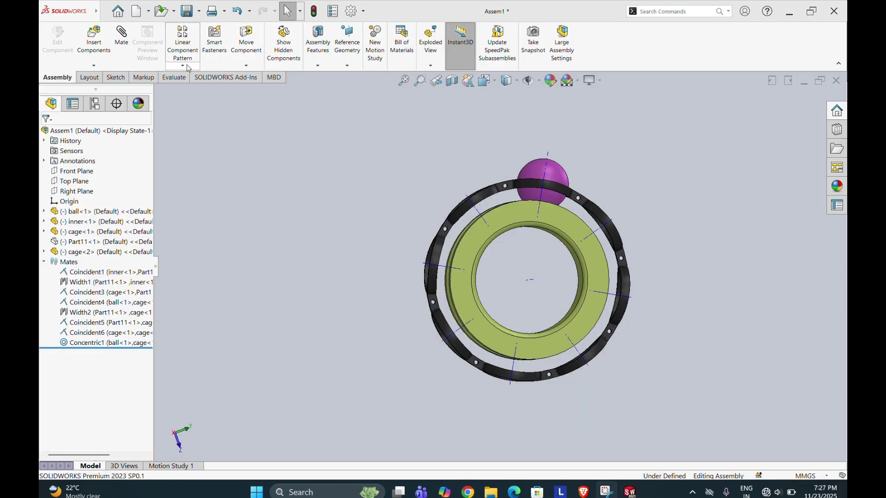
Retry the circular pattern of the ball about the inner ring's face edge, with equal spacing over 360 degrees and more instances
click(183, 65)
click(199, 88)
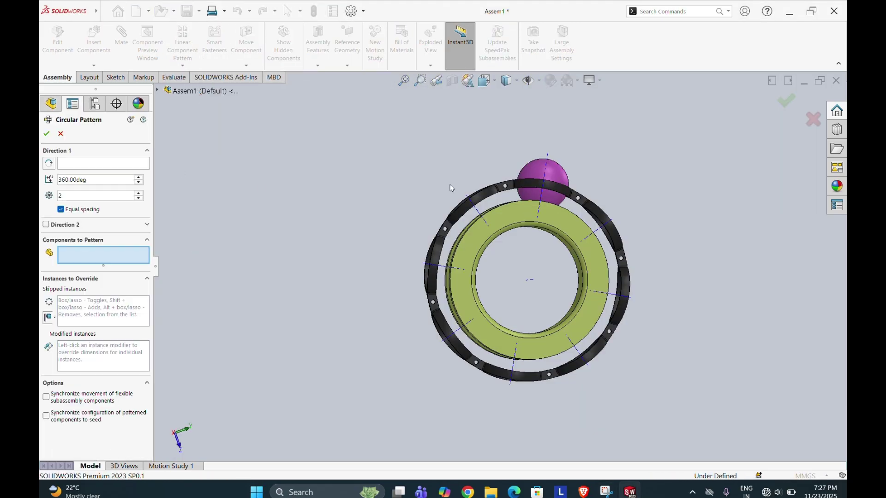
click(538, 173)
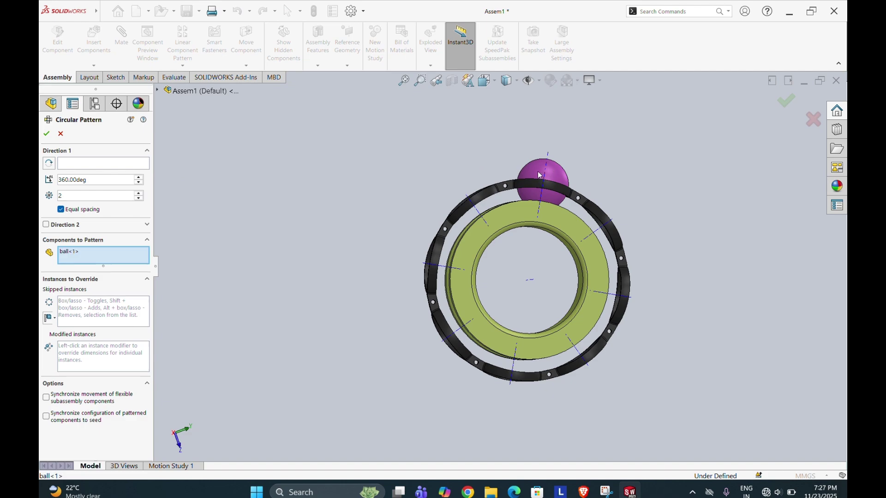
click(93, 165)
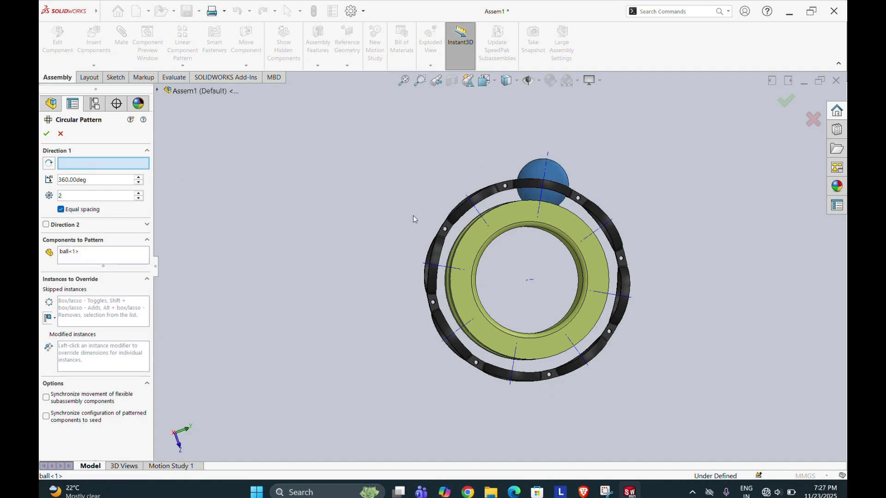
click(521, 204)
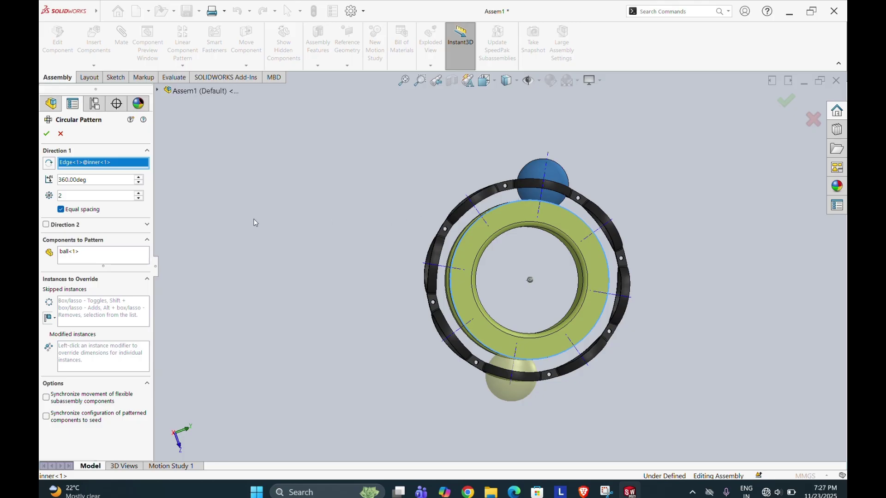
click(139, 193)
click(139, 192)
click(139, 193)
click(139, 193)
click(140, 193)
middle_drag(388, 174, 401, 200)
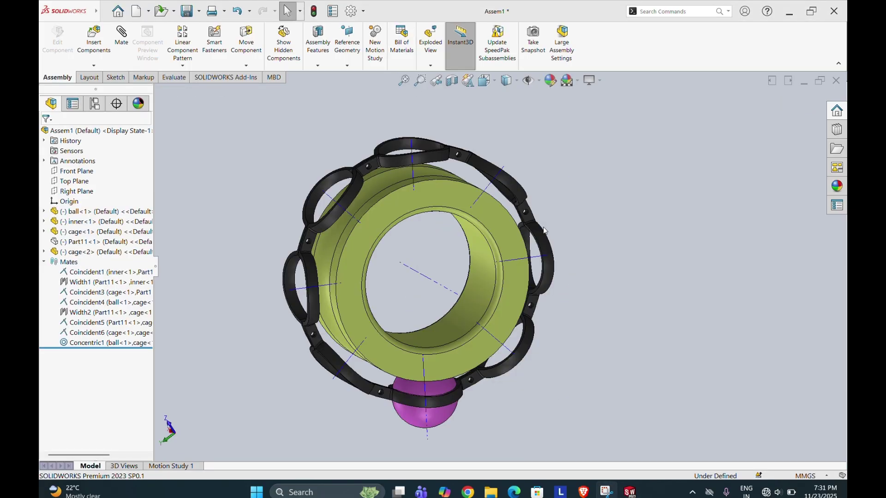
Start a new circular component pattern with the ball as the seed and the inner ring's outer face edge defining the axis
middle_drag(573, 267, 323, 185)
click(183, 65)
click(210, 87)
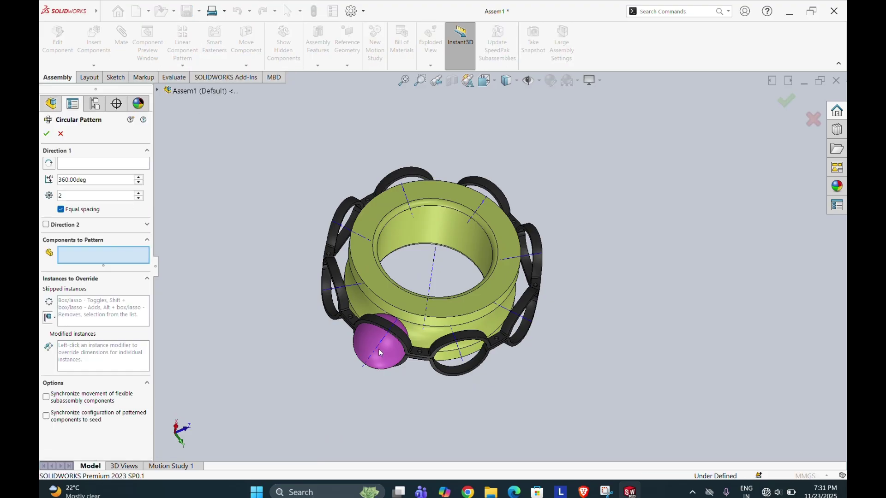
click(393, 360)
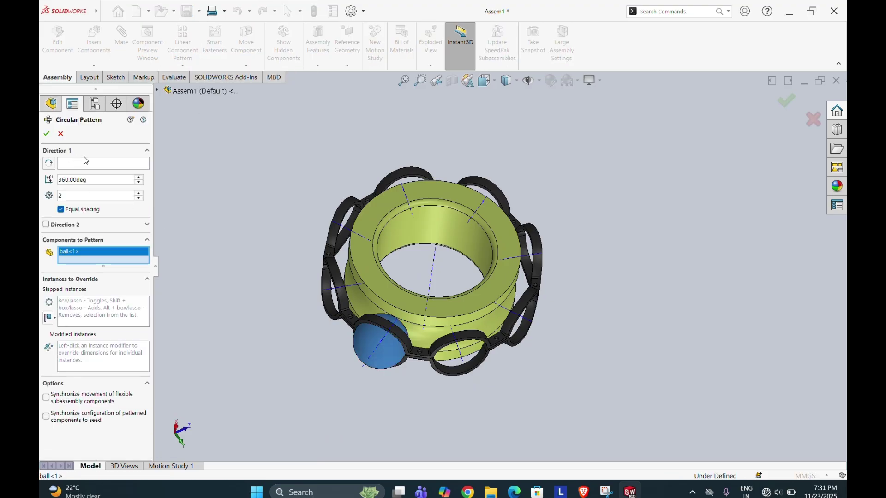
click(105, 166)
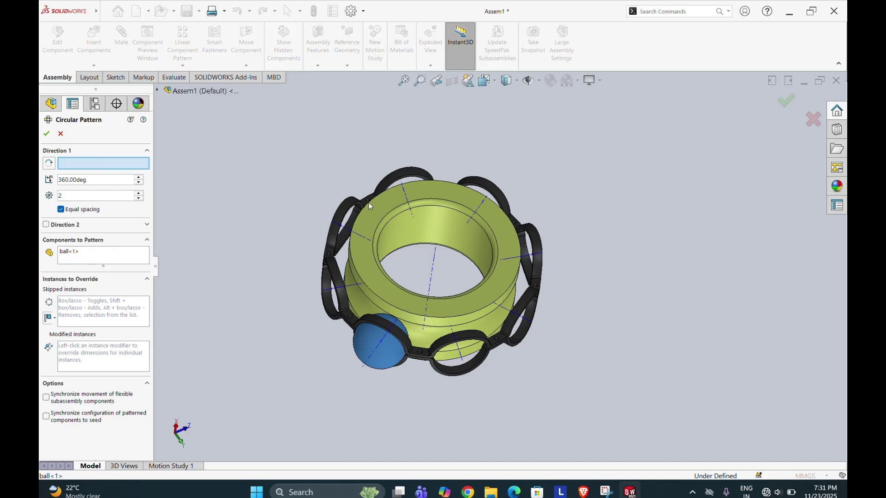
middle_drag(370, 220, 389, 251)
scroll(383, 223, down, 5)
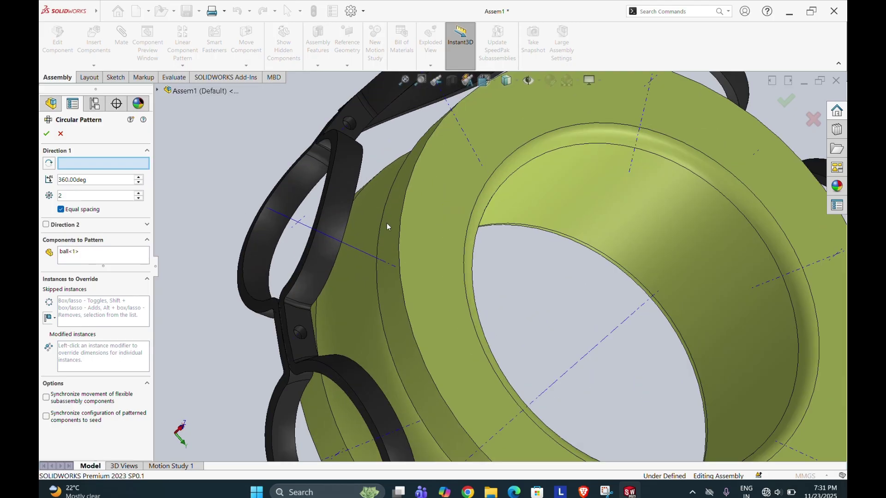
click(399, 226)
scroll(401, 238, up, 6)
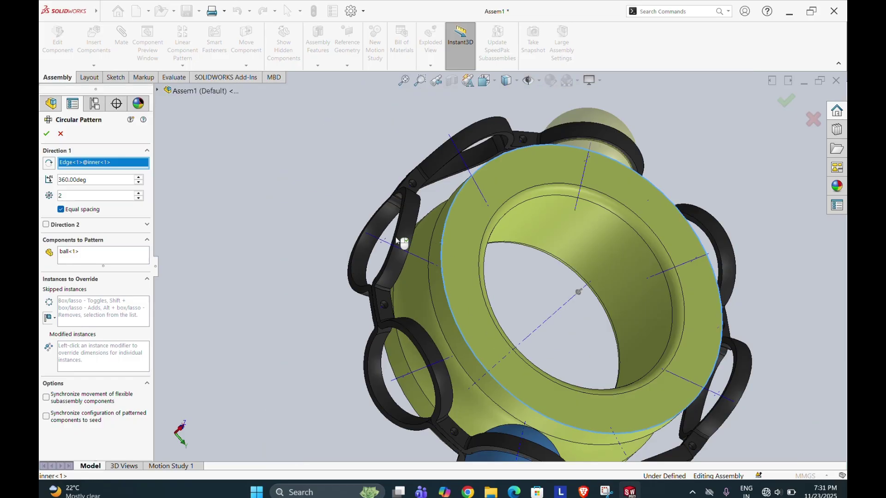
Set the ball pattern to 8 equally spaced instances over 360 degrees and create it
click(139, 193)
click(138, 194)
click(139, 193)
click(139, 193)
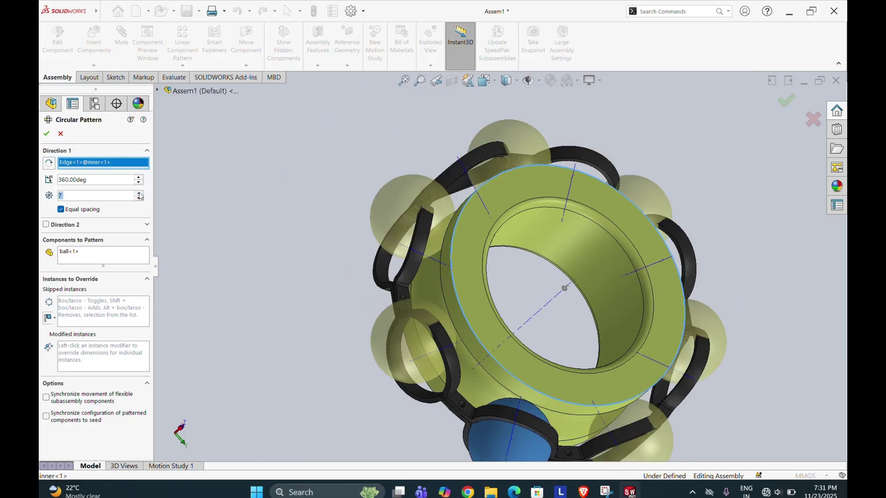
click(138, 193)
middle_drag(498, 270, 516, 327)
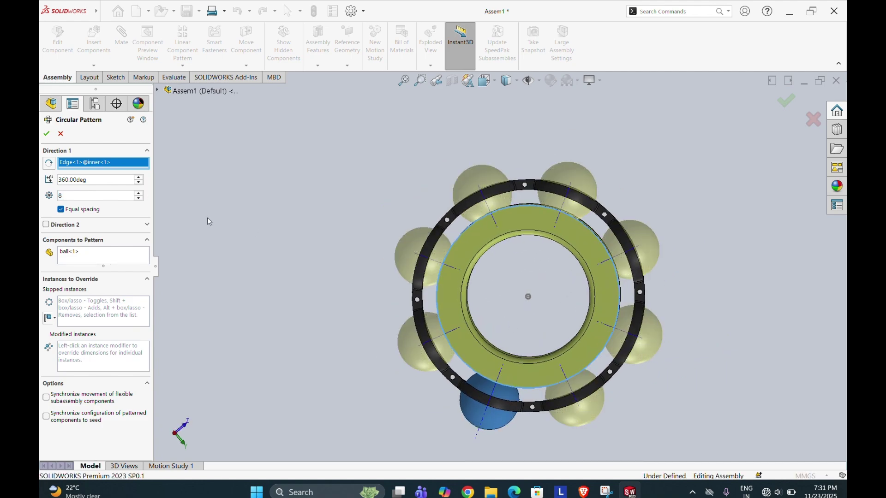
key(Return)
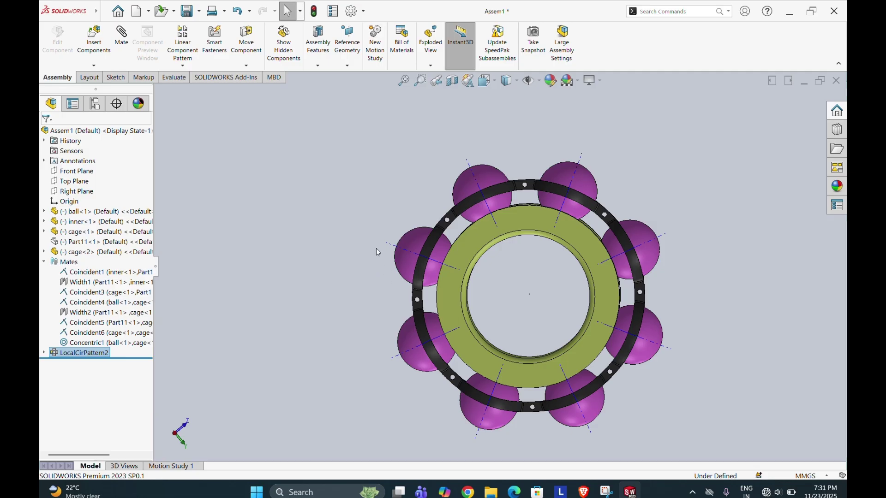
Find the hidden outer ring, Part11, among the assembly components and show it again
click(83, 212)
click(89, 223)
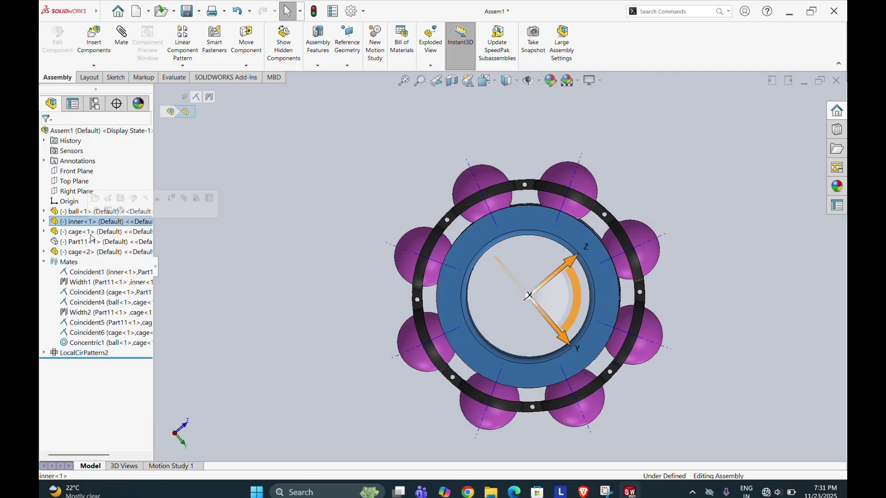
click(92, 233)
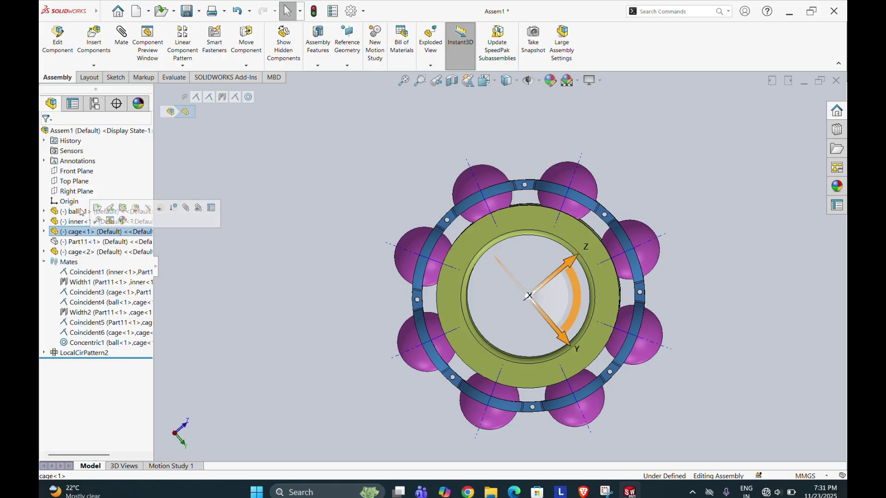
click(86, 213)
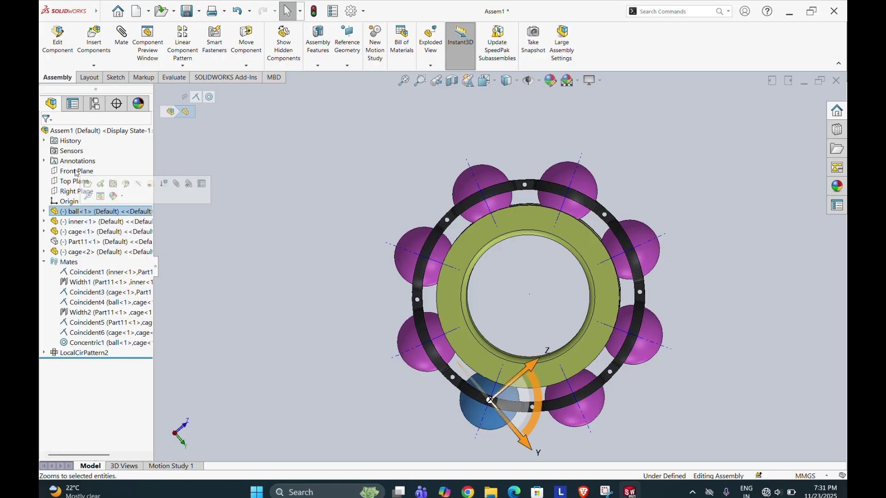
click(88, 253)
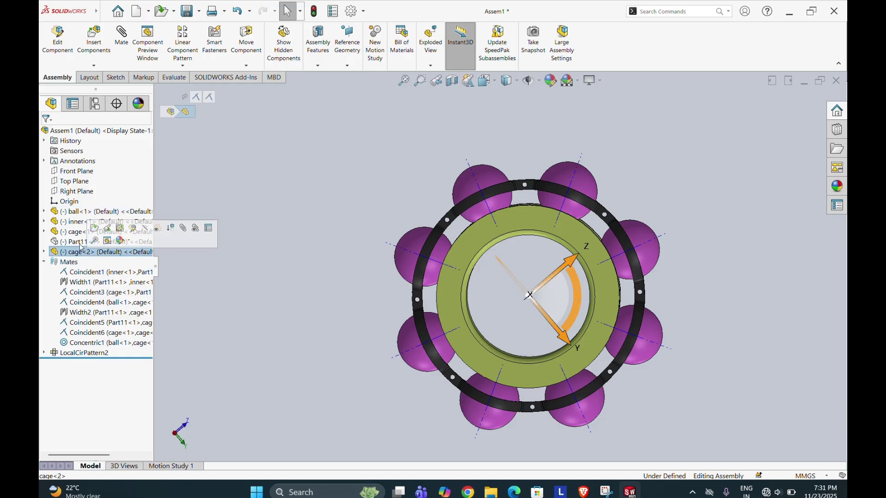
click(79, 242)
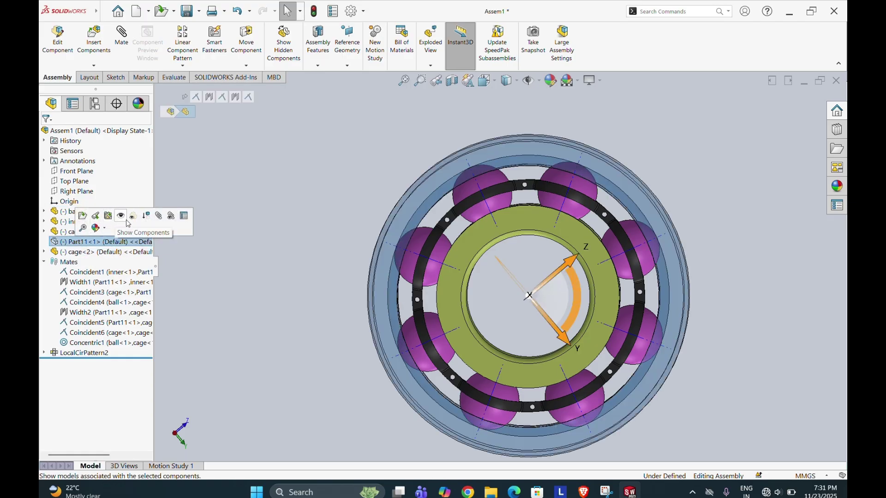
click(128, 222)
key(Escape)
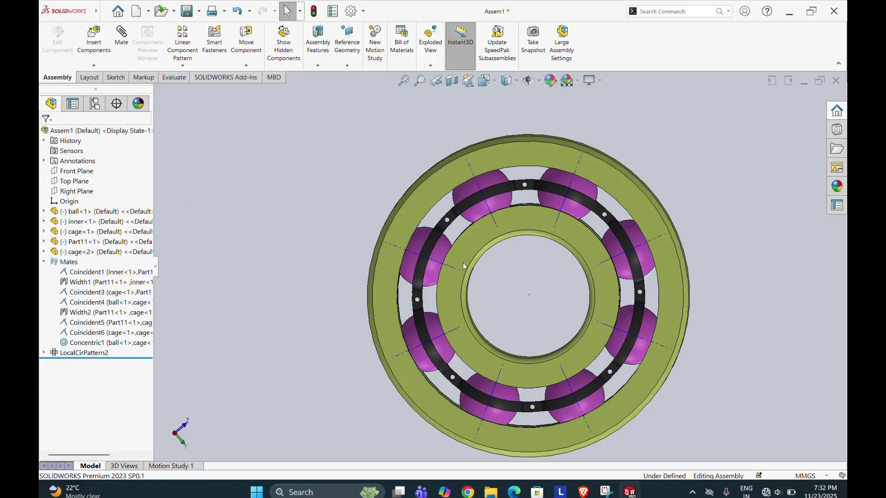
Hide the temporary axes running through the balls and rings of the bearing
scroll(638, 271, up, 1)
drag(591, 268, 604, 240)
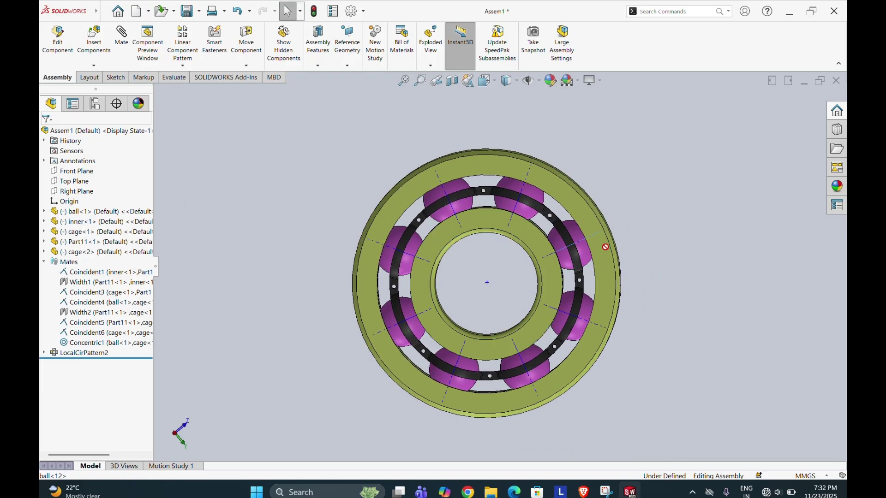
middle_drag(608, 289, 612, 198)
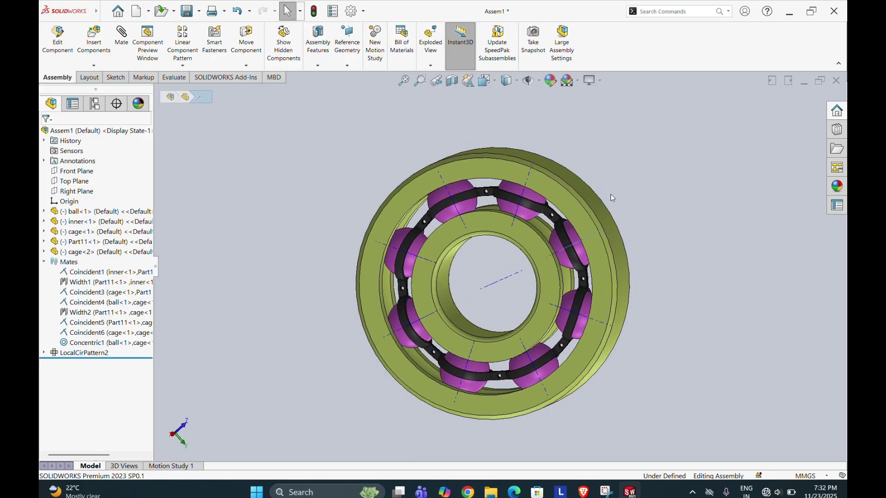
click(539, 83)
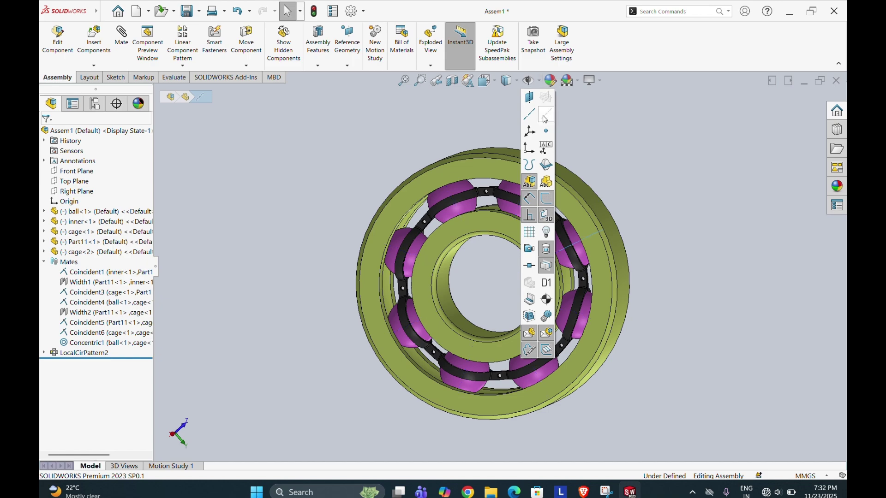
click(664, 197)
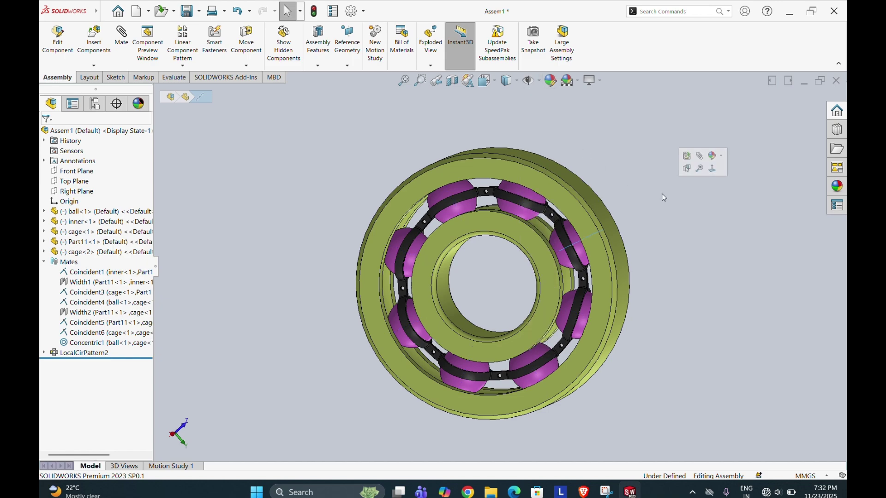
Fix the inner ring in place in the assembly
middle_drag(682, 224, 503, 385)
key(space)
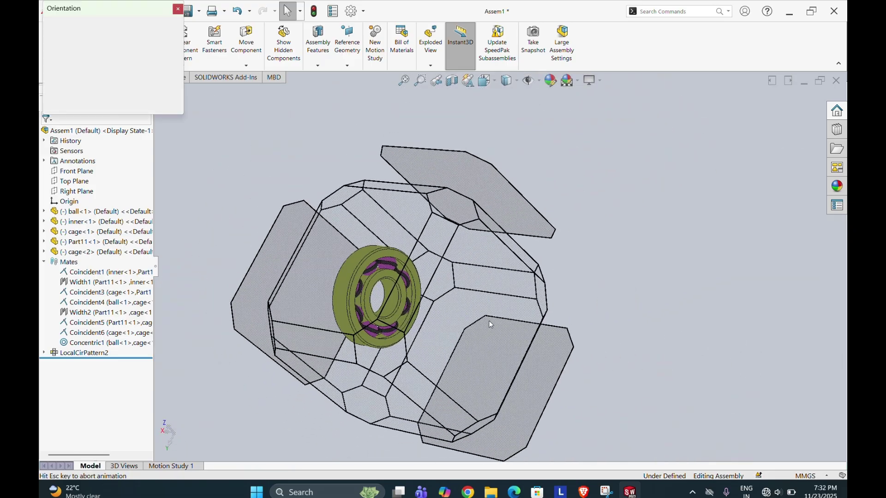
click(468, 318)
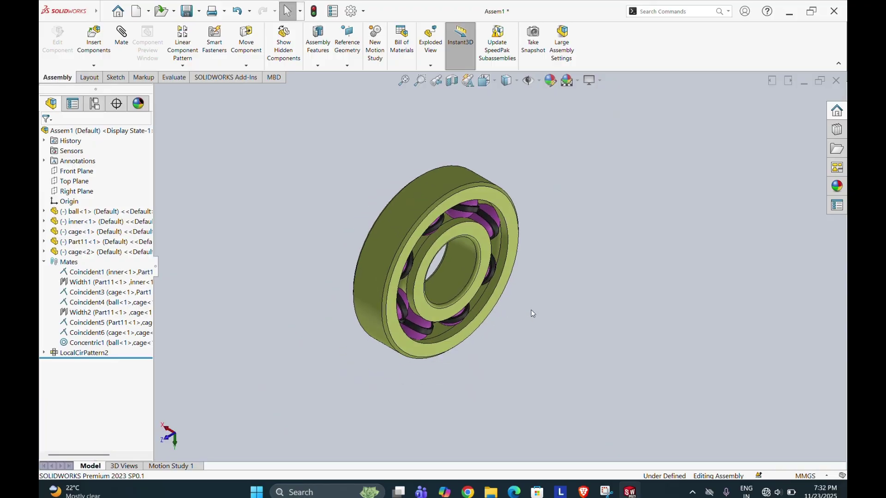
scroll(478, 284, down, 4)
scroll(456, 251, up, 2)
middle_drag(456, 250, 595, 344)
right_click(578, 280)
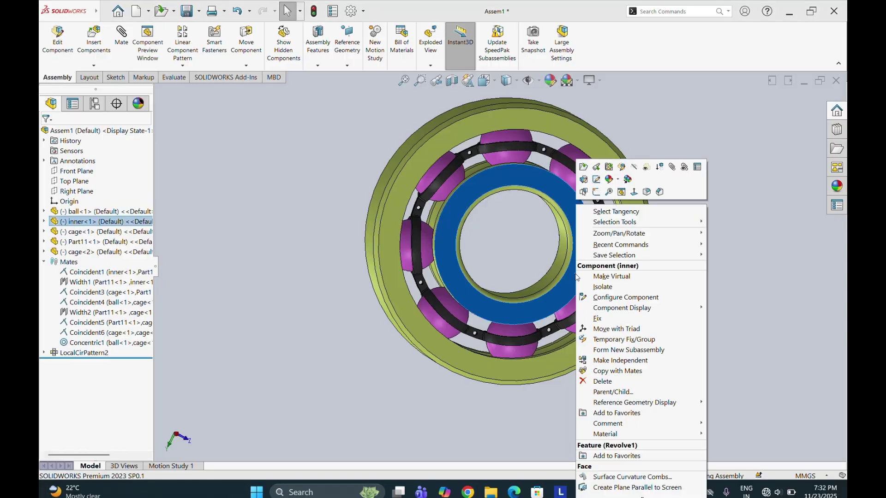
click(598, 318)
Rotate the cage and balls around the fixed inner ring to test the bearing's motion
click(594, 315)
right_click(594, 315)
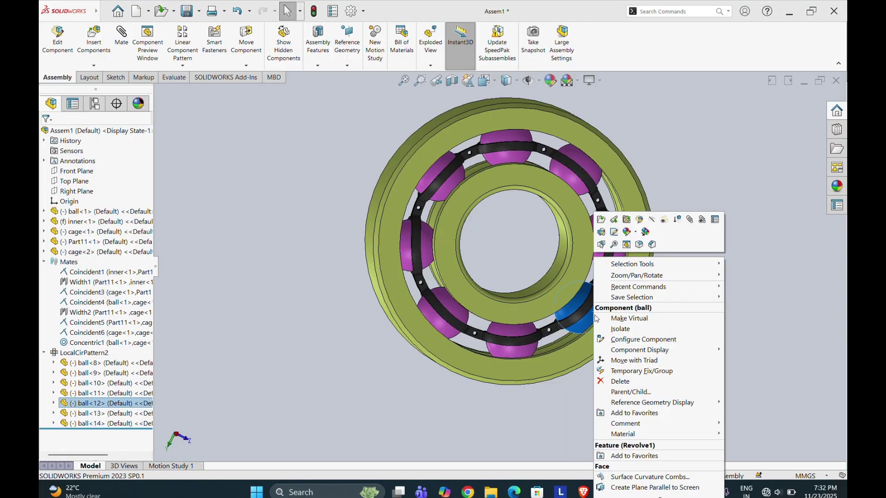
click(744, 225)
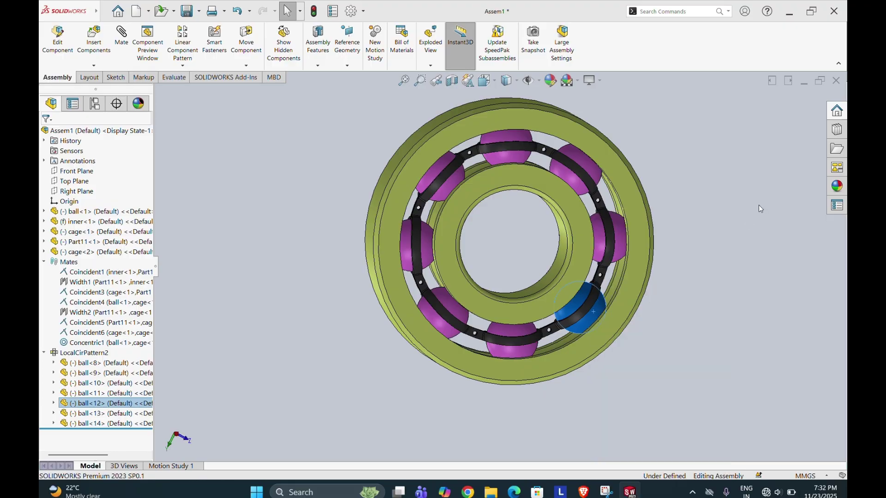
click(759, 206)
click(624, 241)
right_click(623, 240)
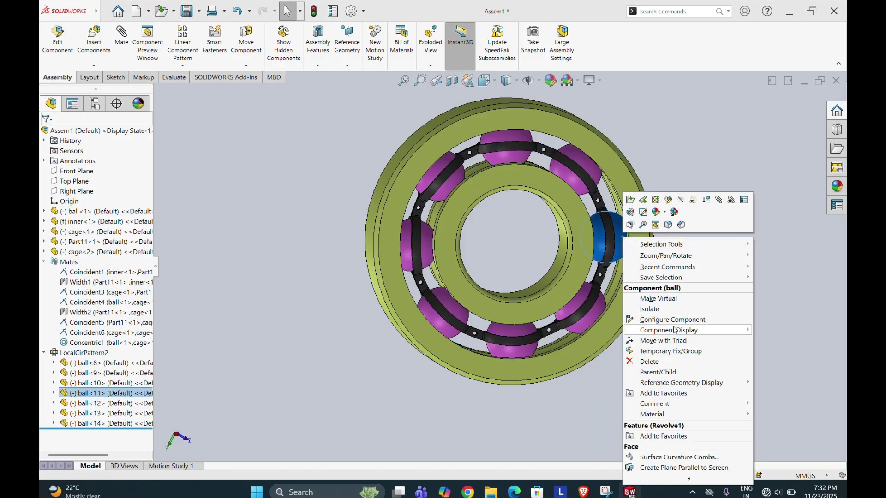
click(642, 146)
click(642, 146)
drag(608, 241, 457, 279)
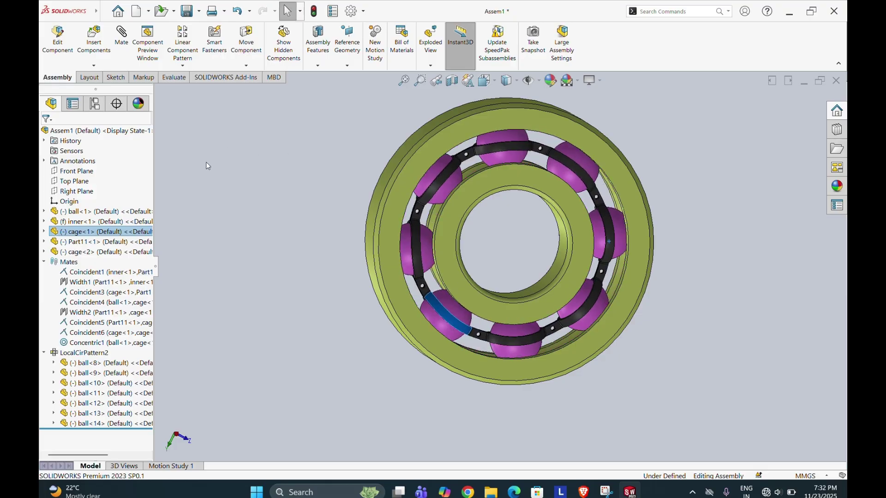
Insert the rivet part Part4 - Copy (3) from New folder and place it beside the bearing
click(97, 39)
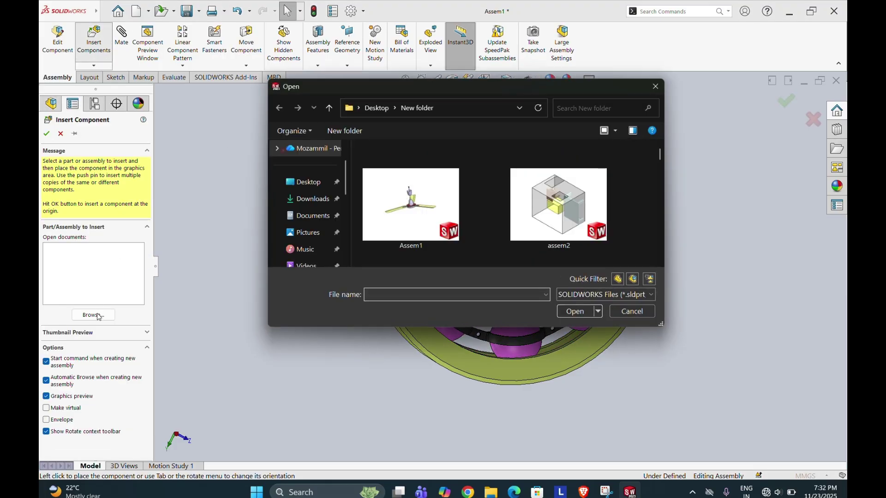
scroll(481, 233, down, 10)
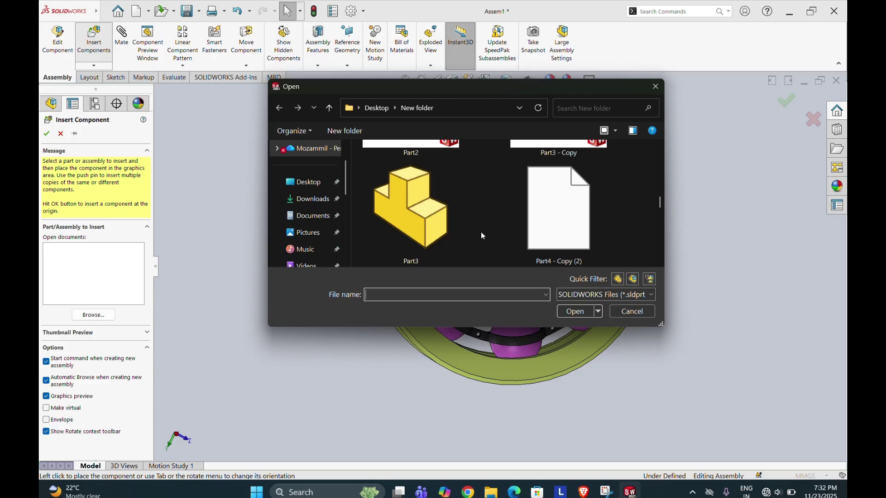
scroll(482, 235, down, 3)
click(417, 212)
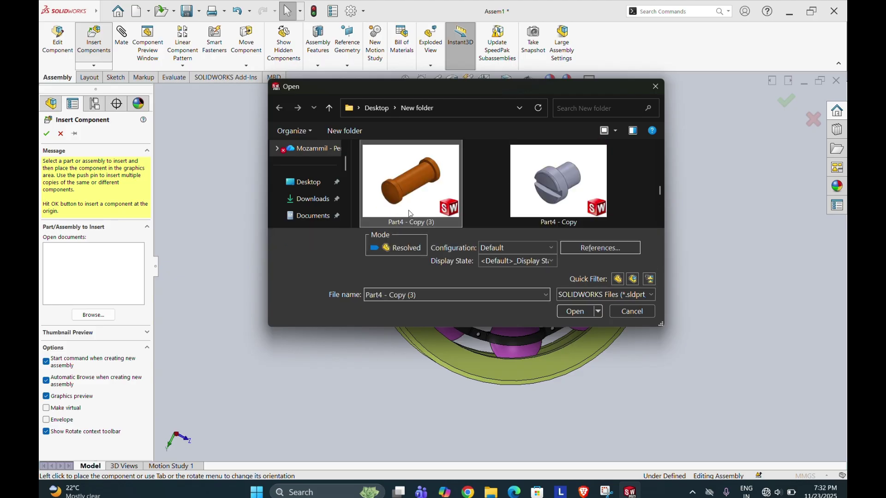
click(572, 312)
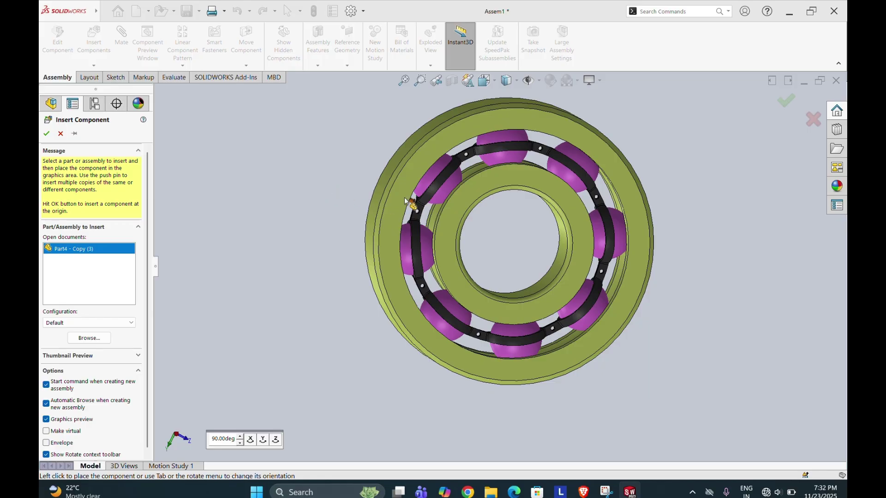
click(346, 180)
Hide the outer ring to expose the cage and its rivet holes
scroll(420, 193, down, 5)
click(418, 225)
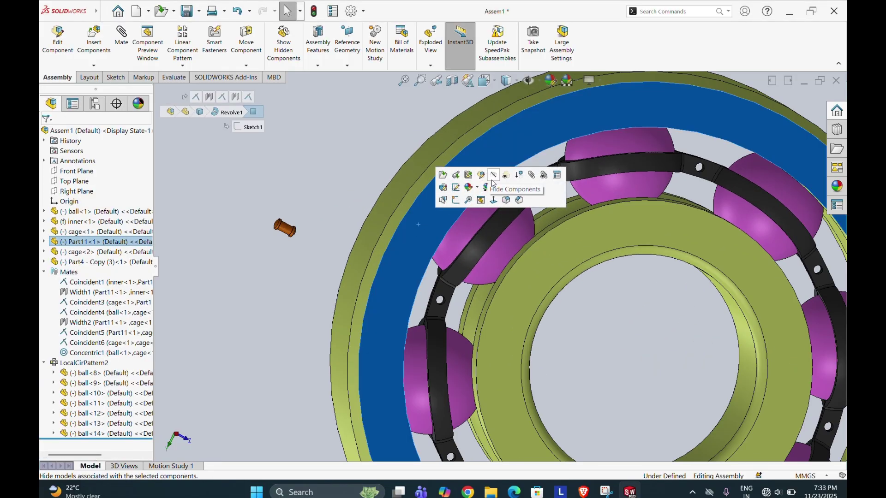
click(491, 178)
middle_drag(445, 276, 458, 280)
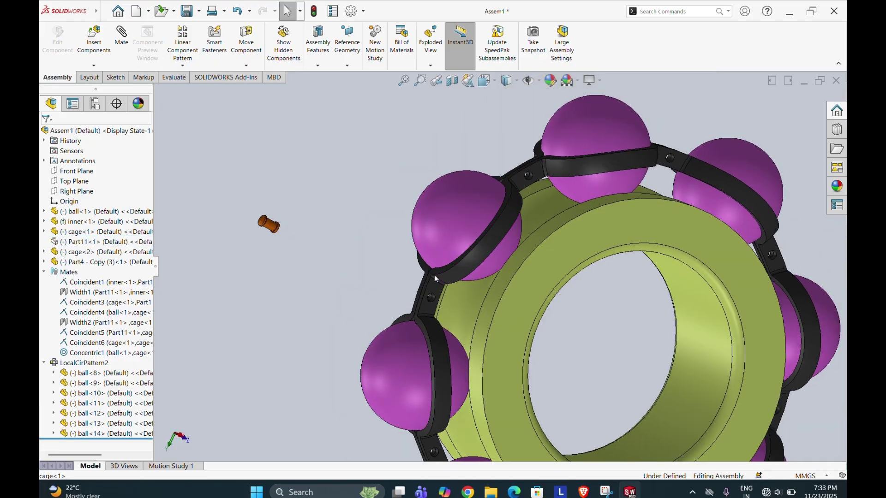
Rotate the rivet freely and move it next to a rivet hole in the cage
click(246, 65)
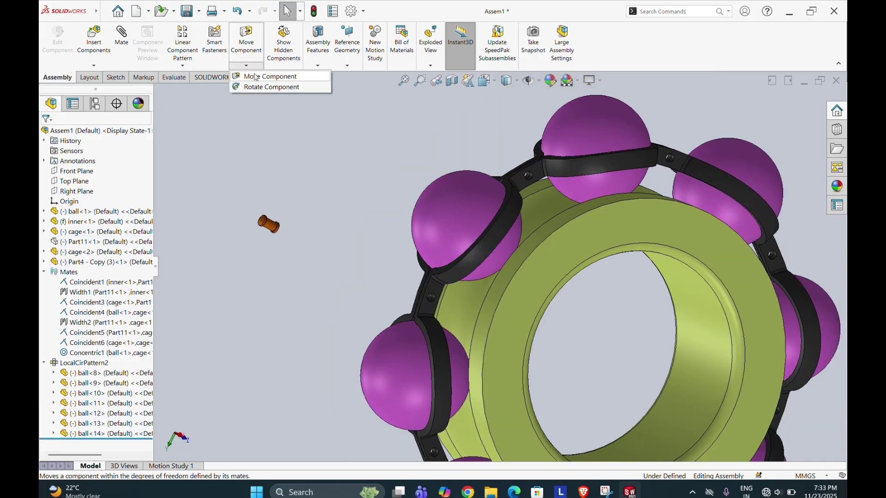
click(259, 88)
drag(278, 229, 371, 325)
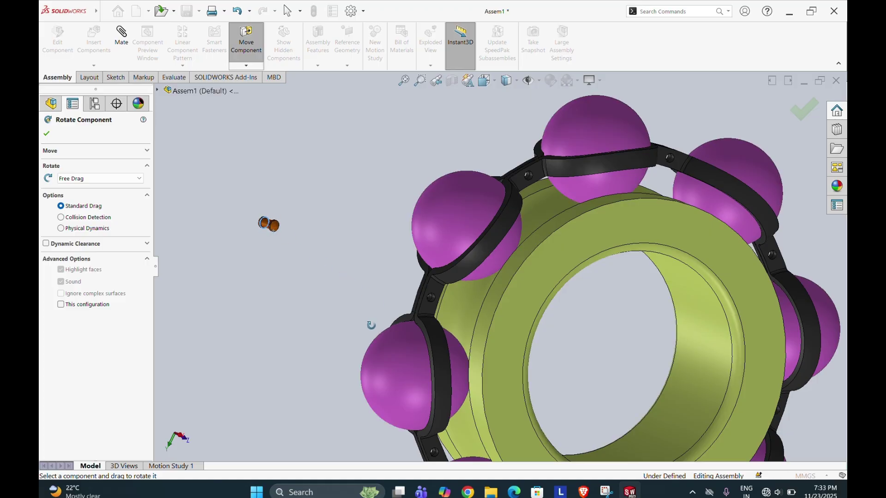
click(47, 133)
drag(271, 225, 468, 321)
scroll(436, 306, down, 5)
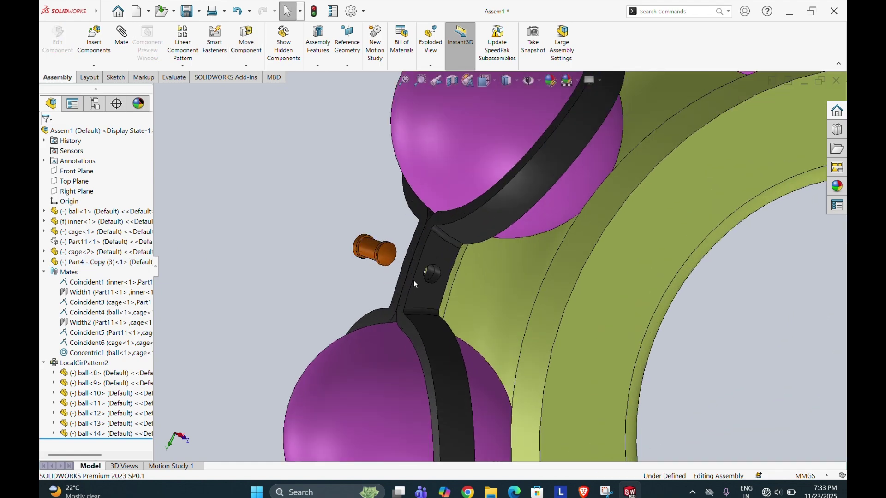
scroll(416, 283, down, 1)
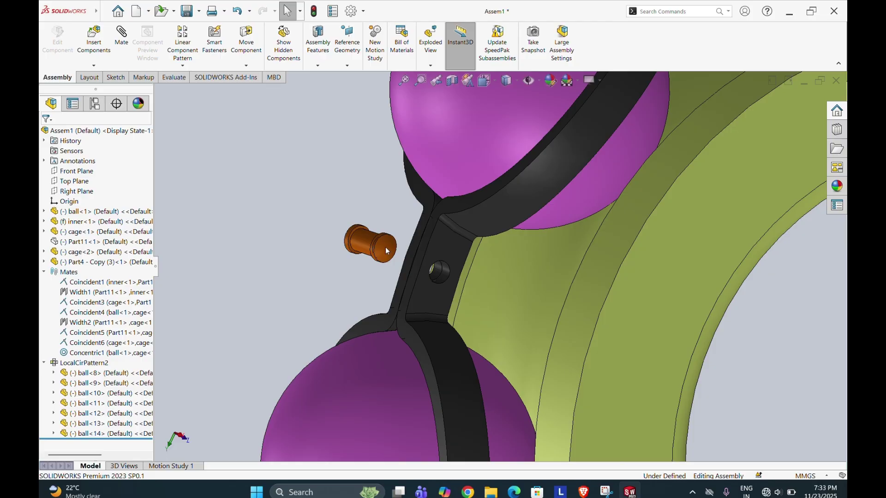
scroll(375, 246, down, 3)
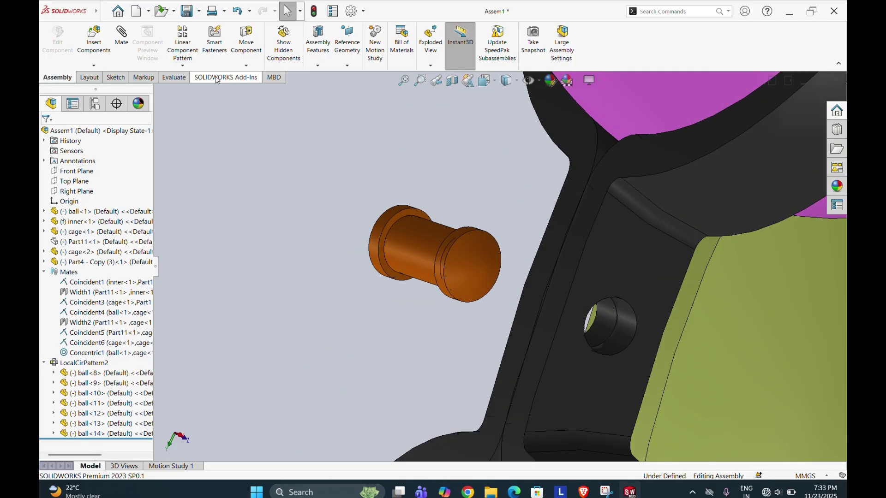
Start a centered Width mate with the inner faces of the rivet's two heads as the width selections
click(122, 37)
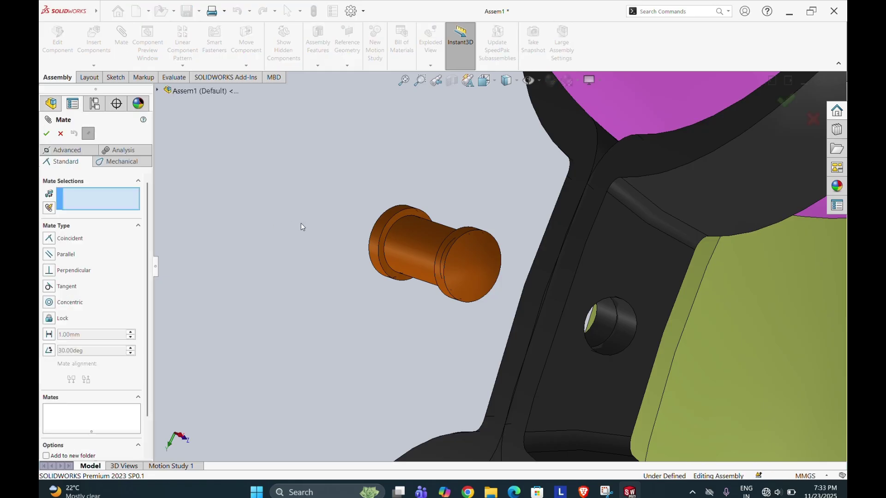
click(53, 152)
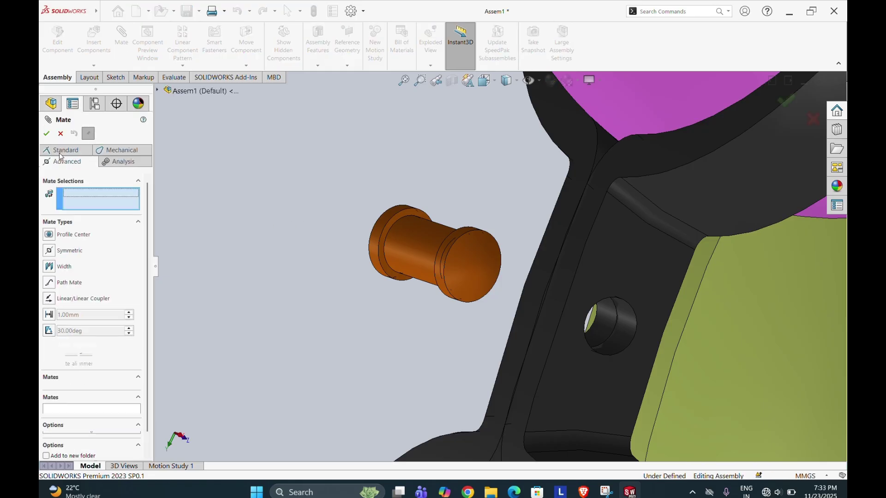
click(49, 266)
scroll(417, 226, down, 4)
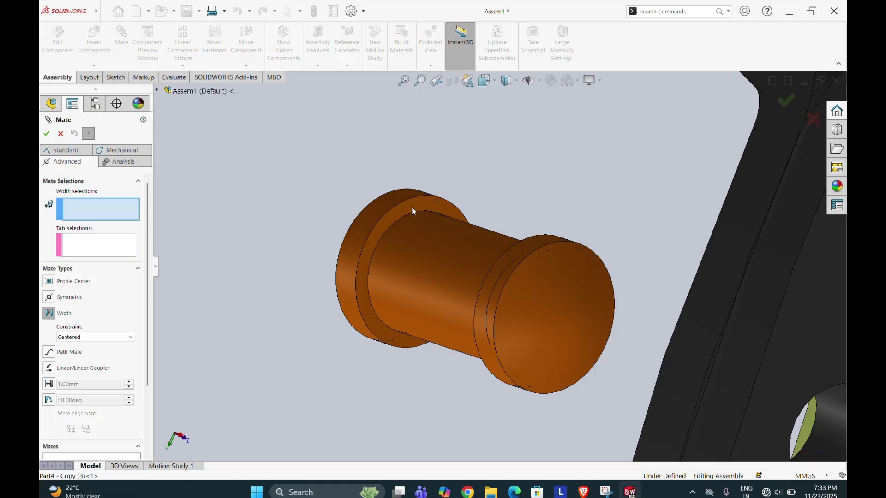
click(412, 208)
scroll(512, 196, up, 3)
scroll(572, 205, down, 5)
scroll(757, 279, up, 4)
scroll(639, 297, down, 3)
scroll(733, 329, up, 3)
scroll(743, 331, down, 8)
scroll(604, 274, down, 1)
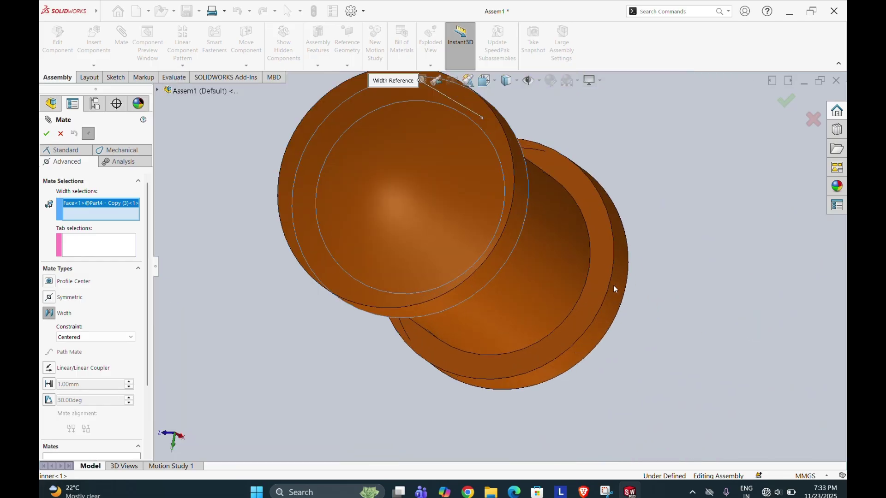
click(594, 273)
Complete the centered Width mate by adding the outer faces of both cage halves around the rivet hole as tab selections
scroll(462, 277, up, 5)
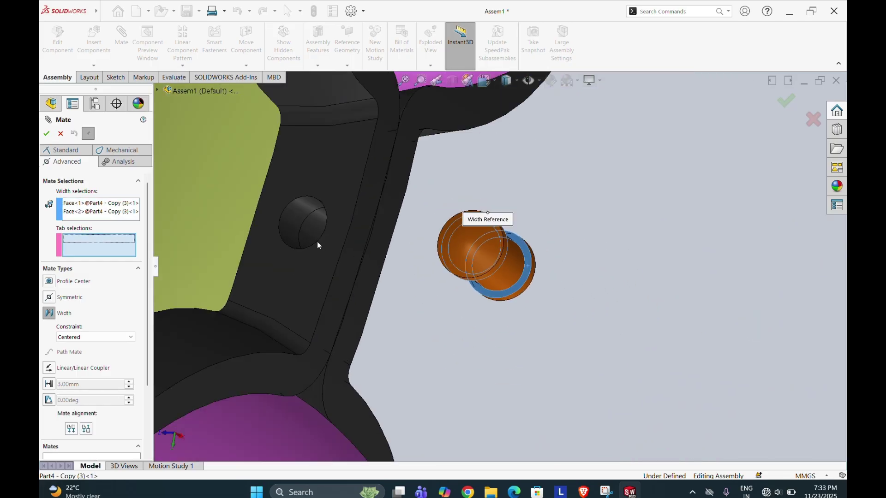
click(310, 270)
middle_drag(452, 258, 422, 210)
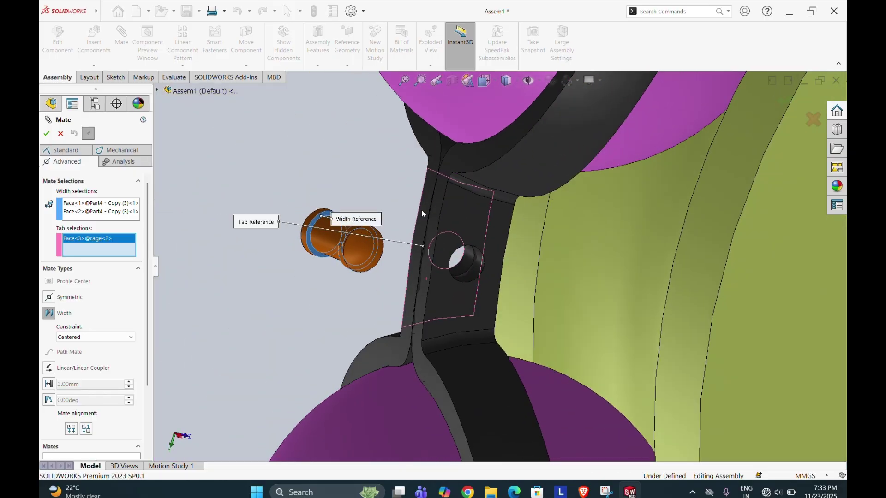
click(466, 229)
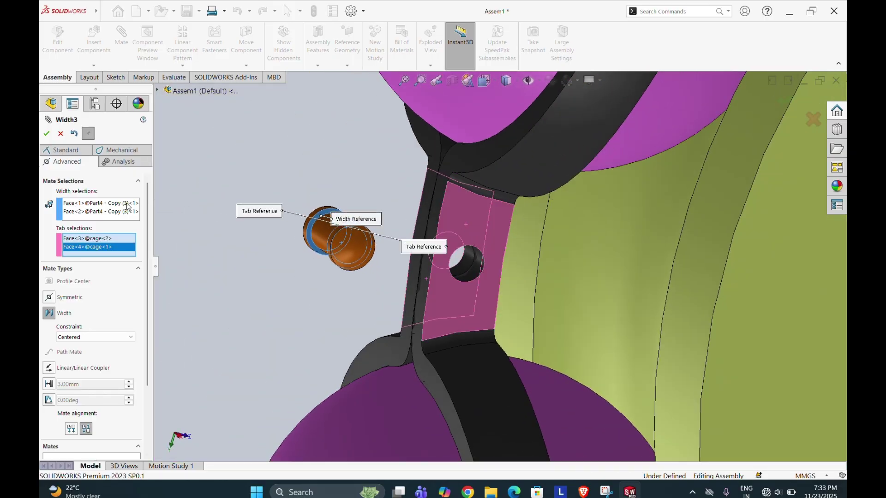
click(47, 134)
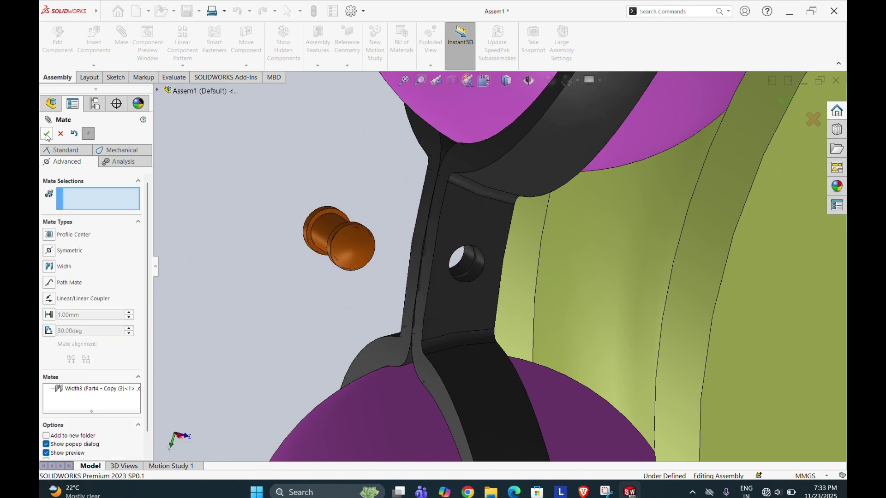
middle_drag(471, 267, 485, 271)
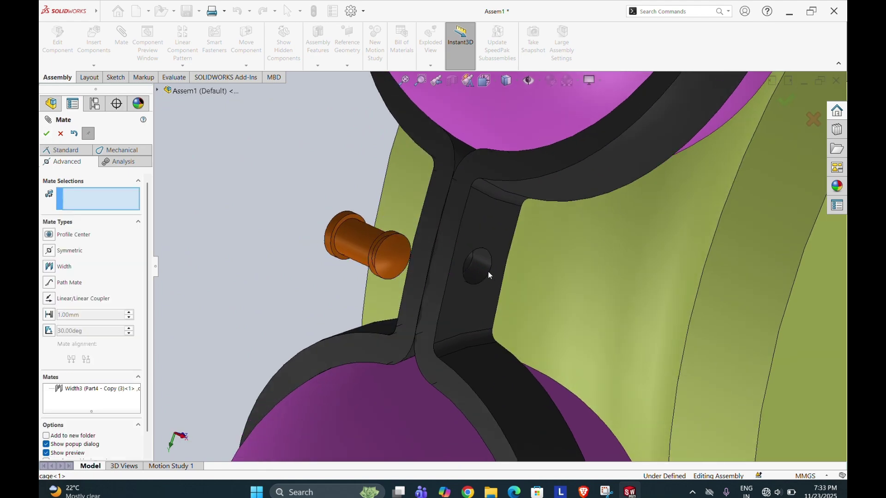
click(485, 274)
click(357, 247)
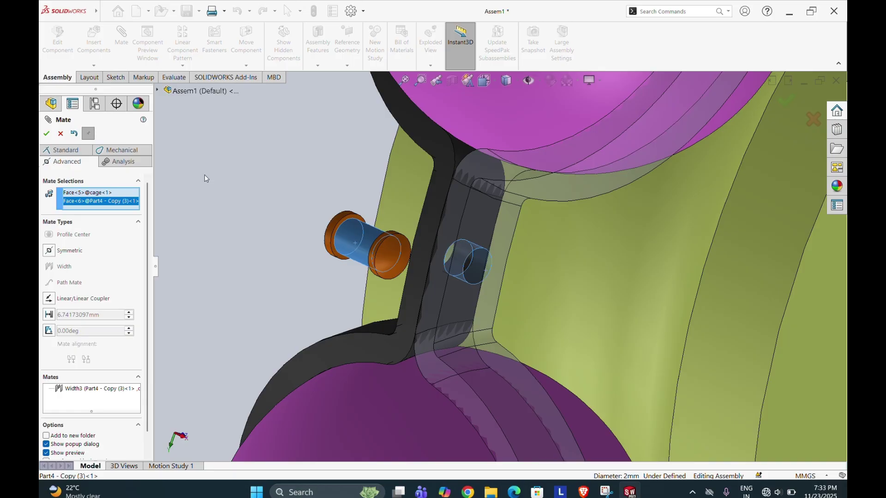
click(45, 134)
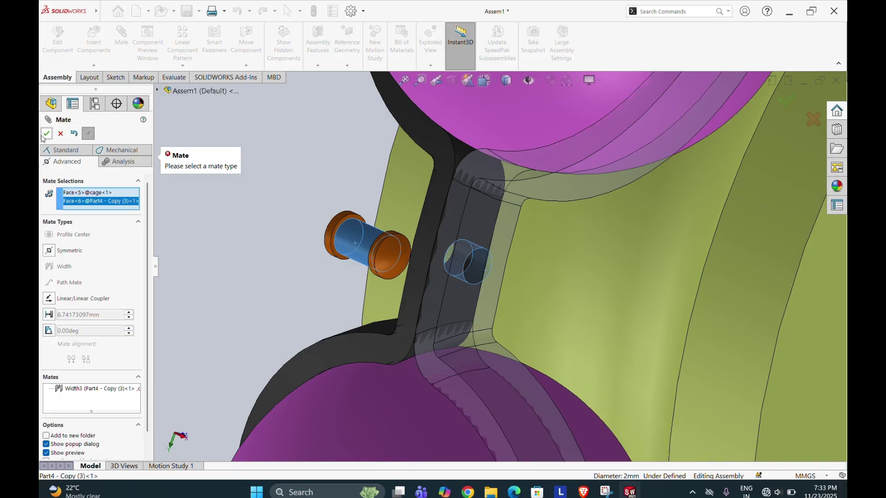
click(60, 134)
Move the rivet beside the cage and add a Concentric mate between its shank and the cage's rivet hole
drag(348, 239, 531, 281)
click(318, 193)
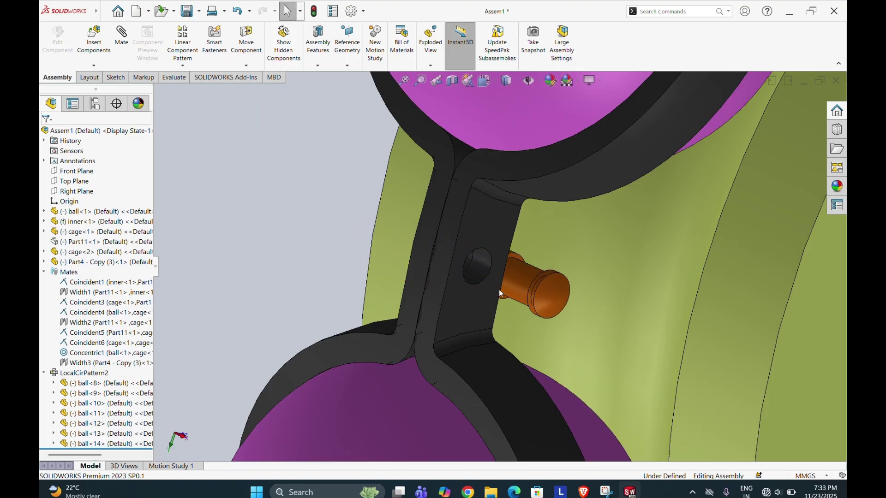
click(483, 268)
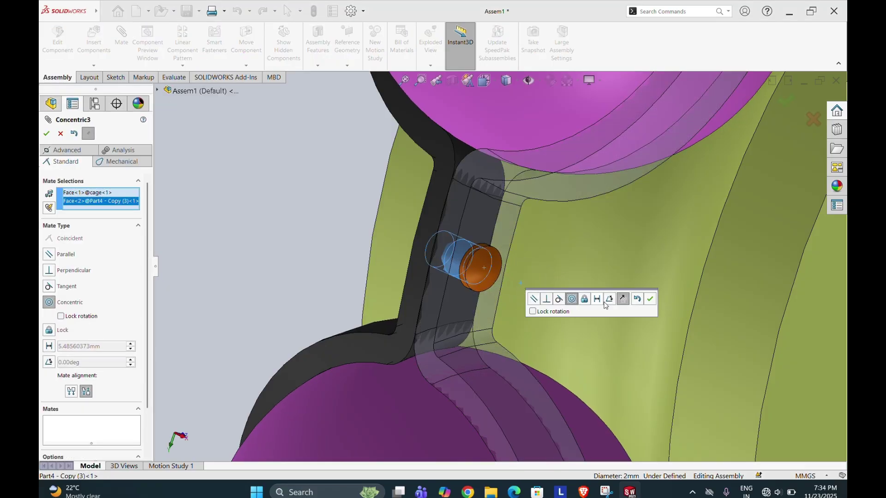
click(651, 300)
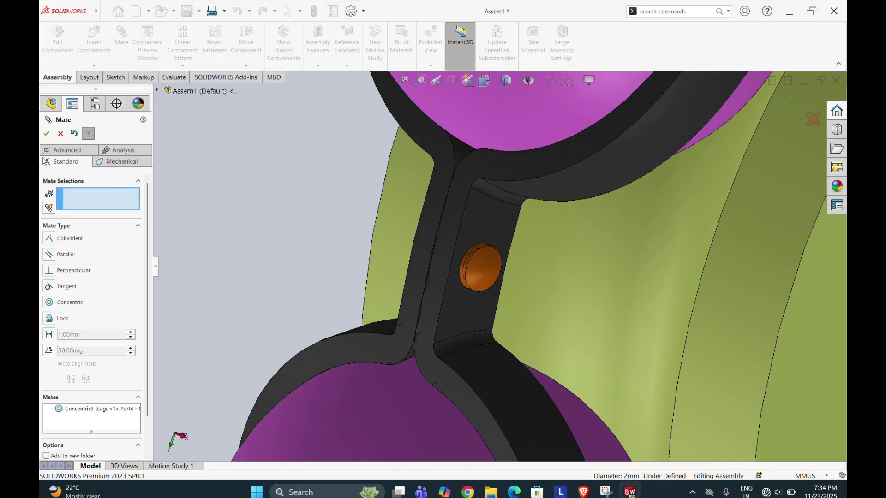
click(46, 134)
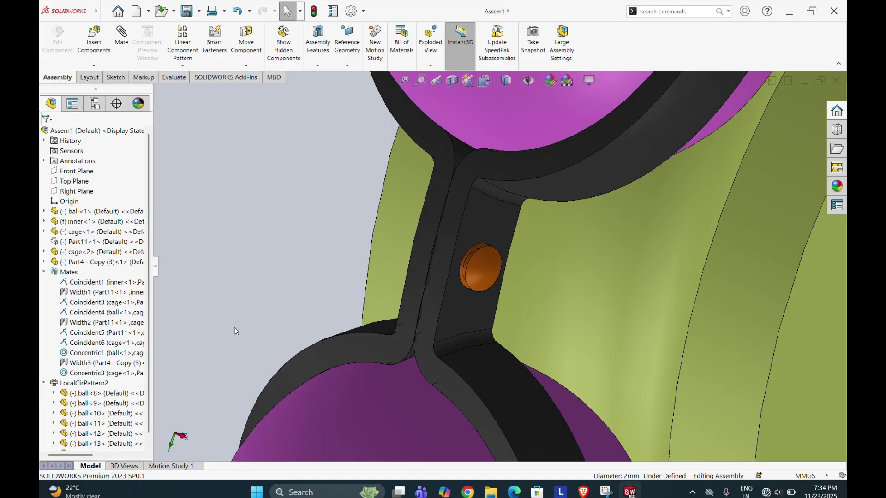
Examine how the rivet's heads sit on both sides of the cage and check the empty rivet holes around it
scroll(507, 351, up, 5)
middle_drag(500, 297, 520, 278)
scroll(518, 278, down, 5)
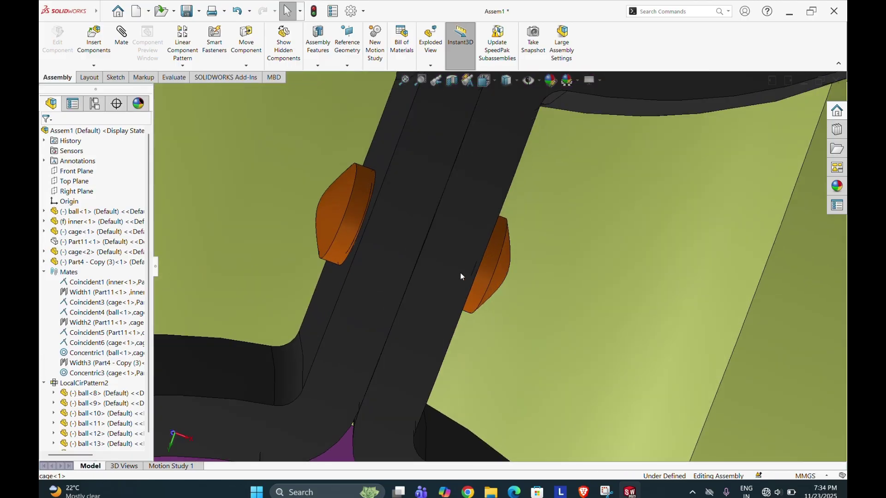
middle_drag(445, 271, 442, 267)
scroll(478, 306, up, 7)
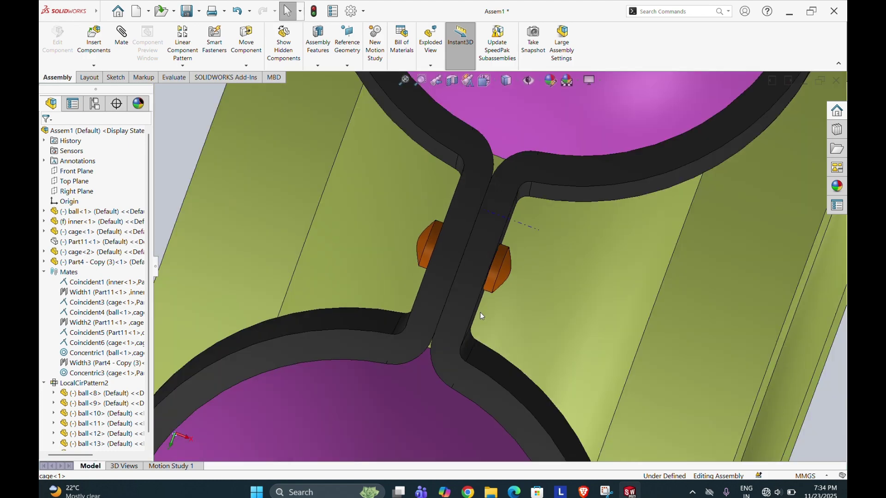
middle_drag(521, 313, 454, 264)
scroll(728, 377, down, 3)
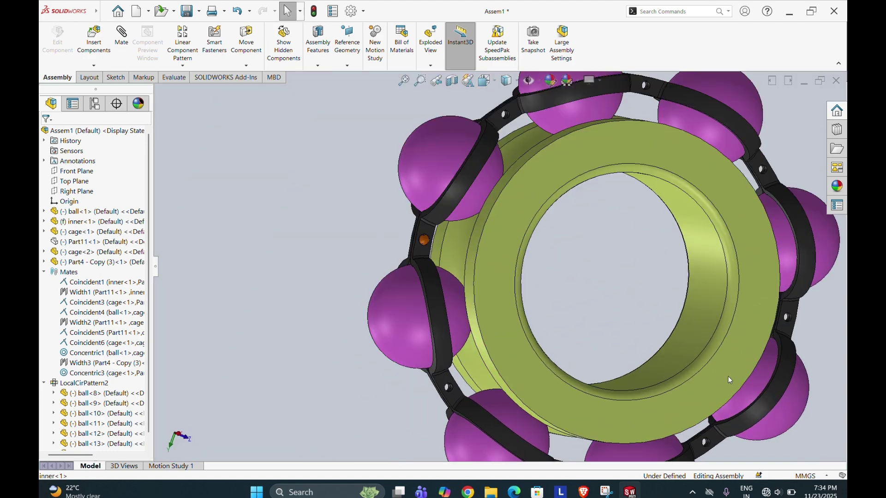
scroll(729, 376, up, 5)
scroll(804, 350, down, 3)
scroll(804, 349, up, 2)
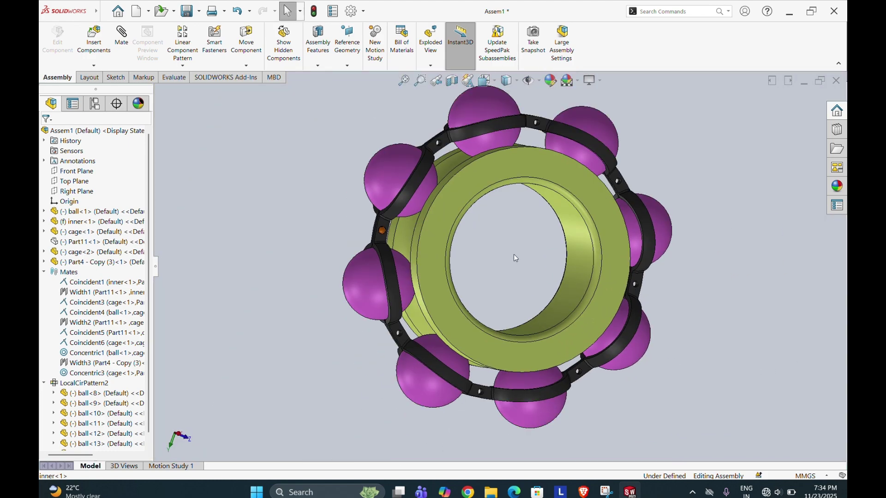
Start a circular component pattern with the rivet as the component to pattern
click(183, 66)
click(195, 85)
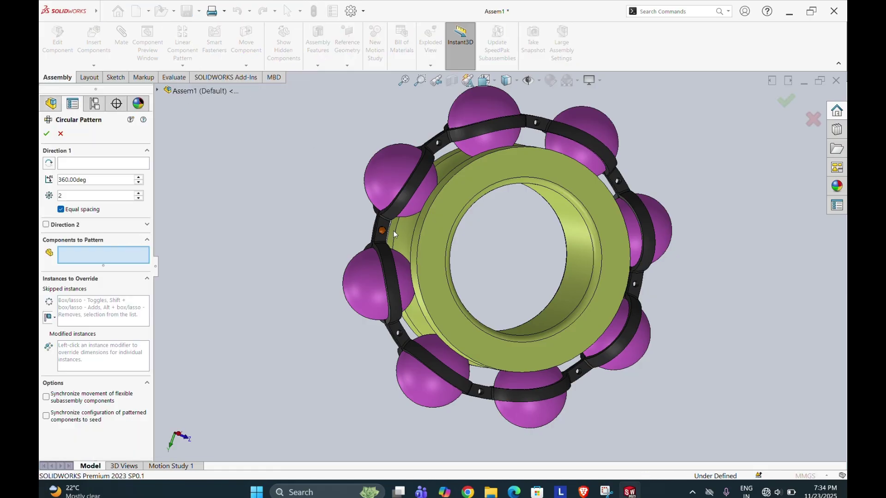
scroll(395, 235, down, 4)
click(397, 242)
scroll(480, 259, up, 5)
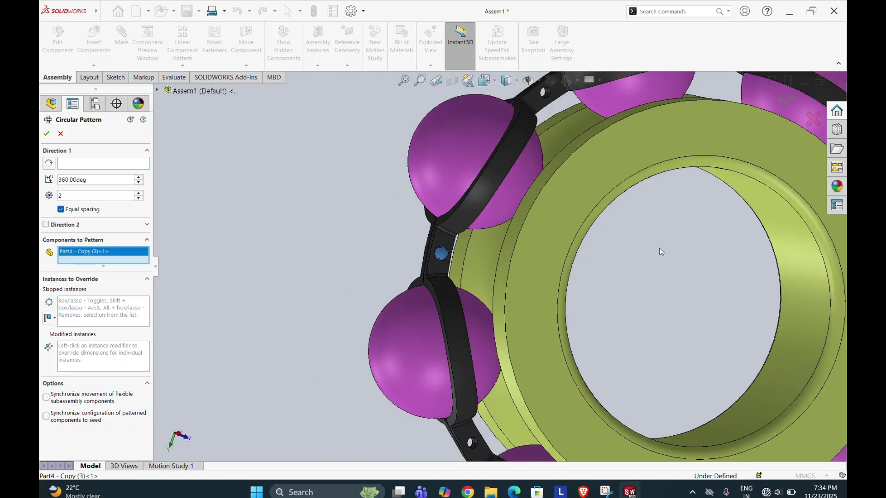
click(120, 168)
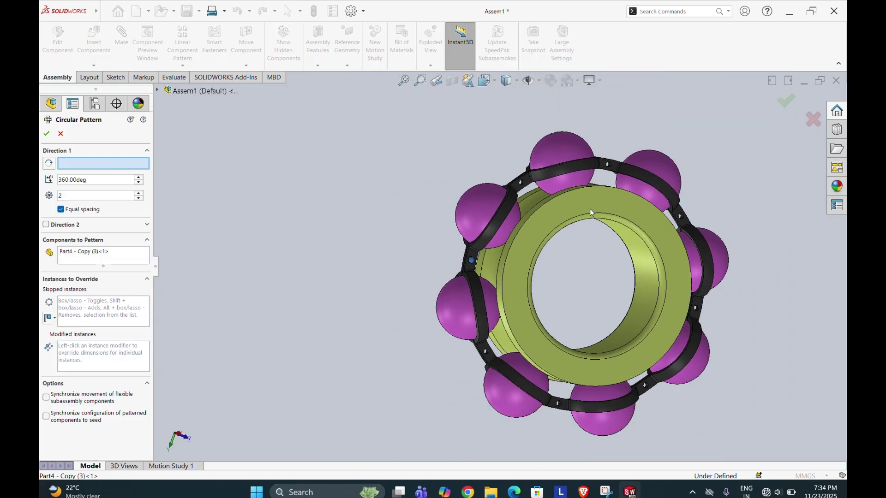
click(561, 212)
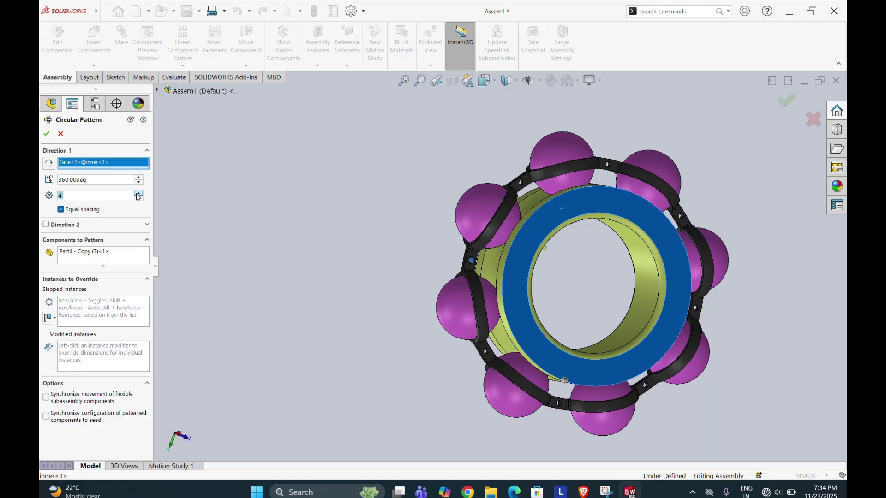
right_click(118, 164)
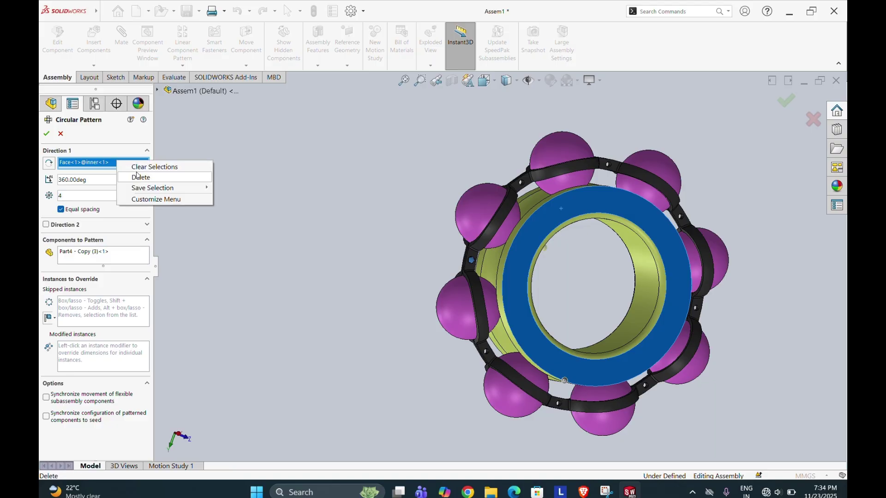
click(137, 177)
Pattern the rivet about the inner ring's outer circular edge with 8 equally spaced instances over 360 degrees
scroll(549, 182, down, 5)
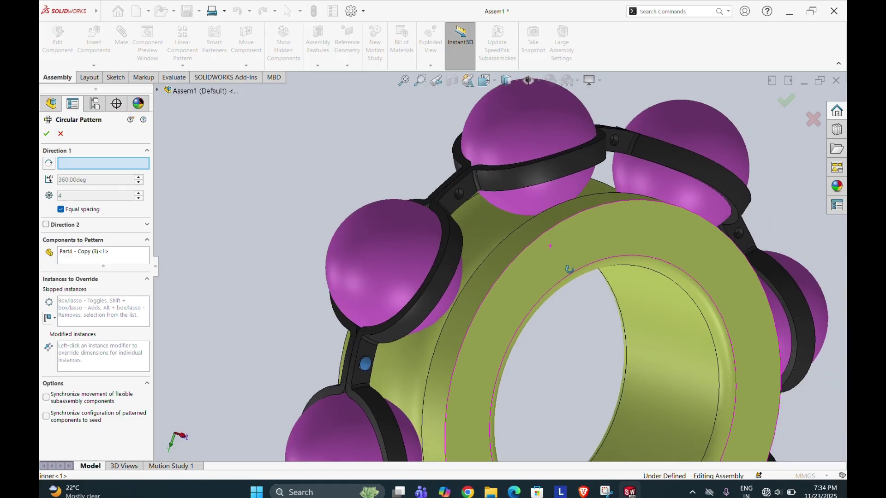
scroll(531, 266, down, 4)
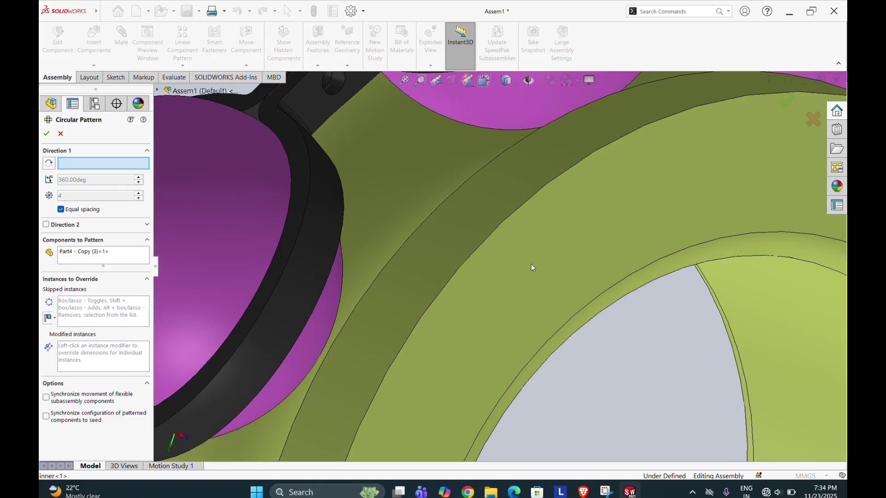
click(514, 213)
scroll(531, 227, up, 8)
middle_drag(558, 303, 519, 291)
scroll(596, 352, down, 3)
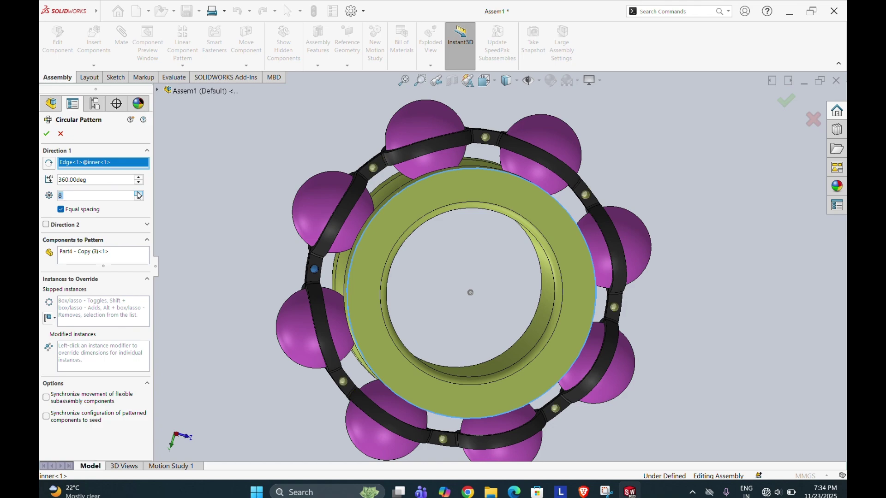
click(47, 134)
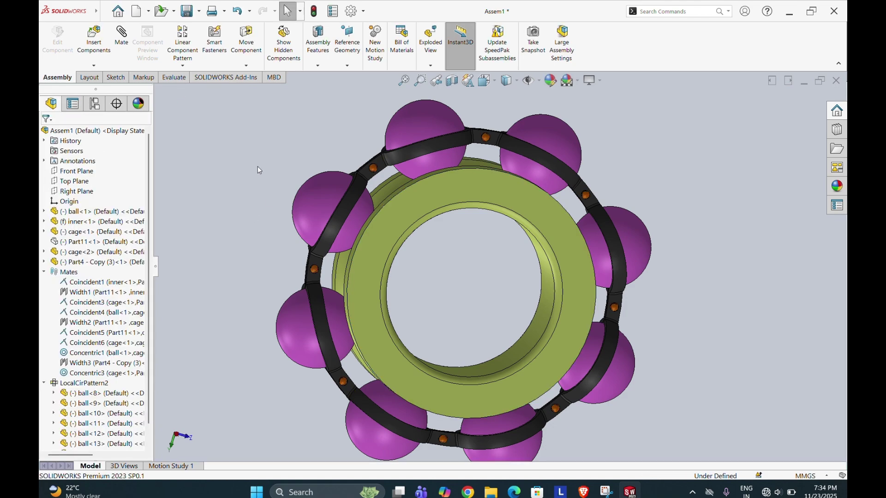
Inspect the patterned rivets in the cage holes from both sides of the bearing
scroll(484, 170, down, 2)
scroll(489, 154, up, 6)
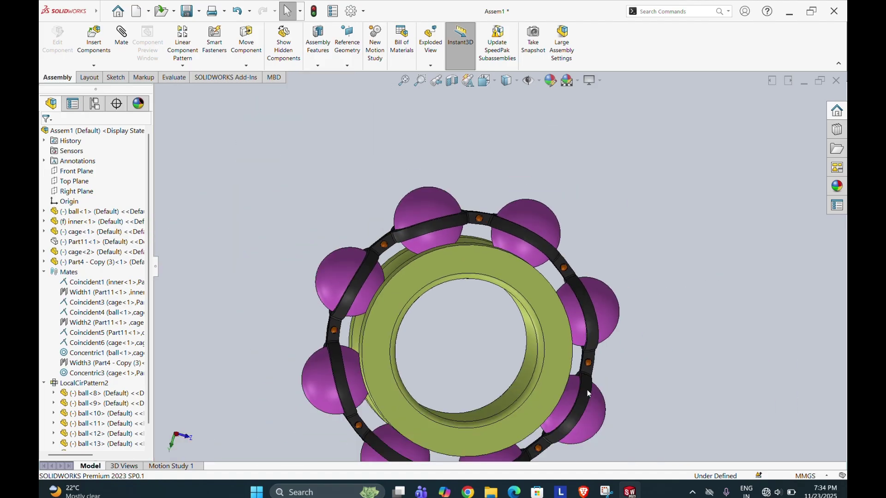
scroll(536, 406, down, 3)
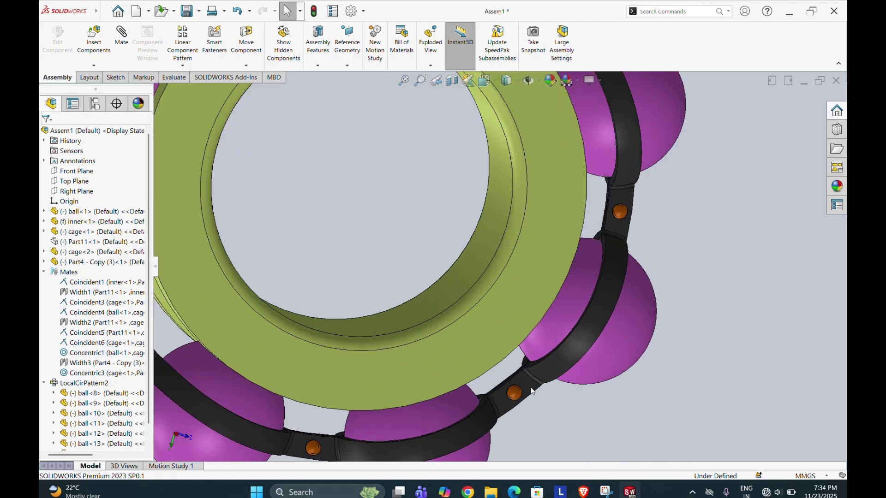
scroll(636, 373, up, 5)
middle_drag(632, 259, 573, 145)
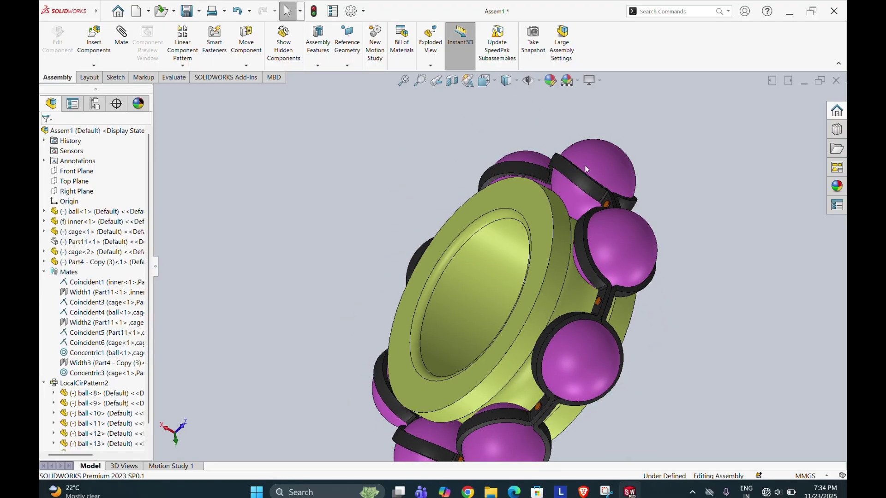
scroll(600, 220, down, 8)
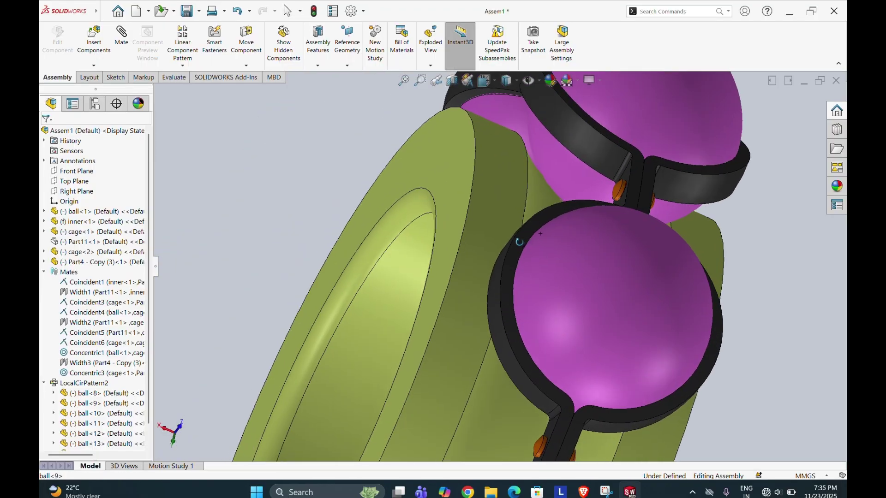
middle_drag(519, 242, 632, 360)
scroll(641, 257, up, 5)
scroll(632, 361, up, 3)
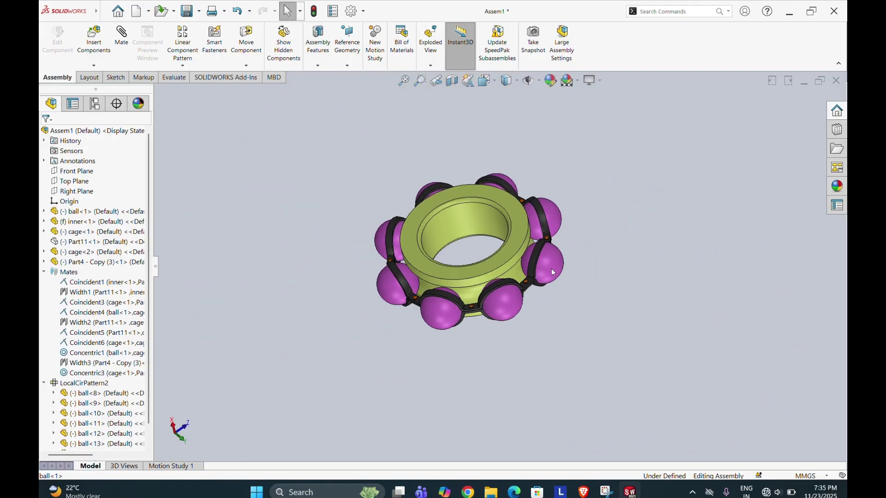
middle_drag(549, 283, 542, 331)
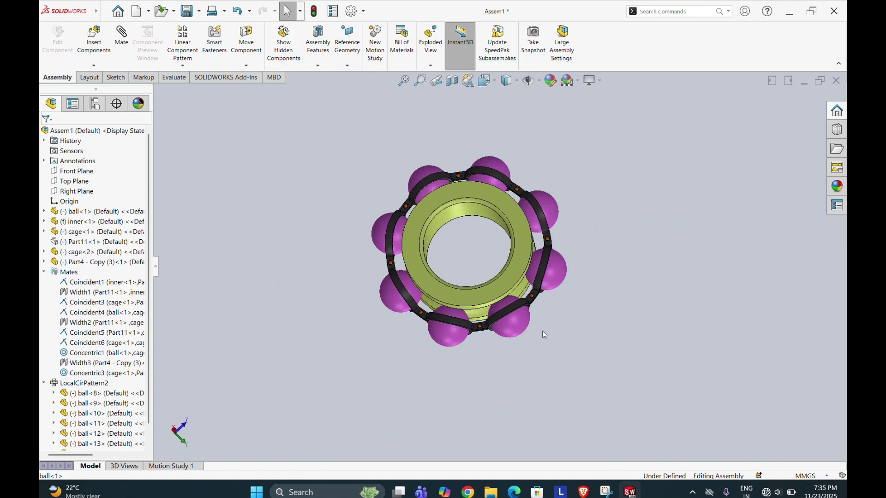
Show the hidden outer ring Part11 again
click(106, 242)
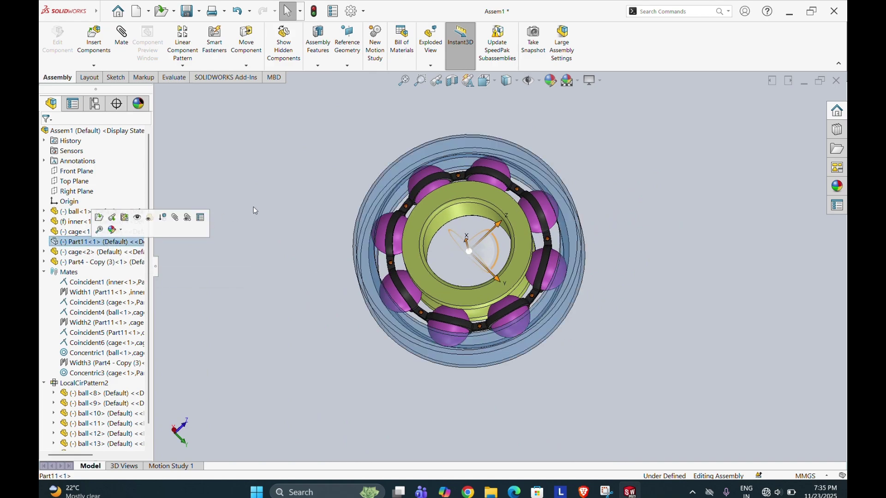
right_click(121, 242)
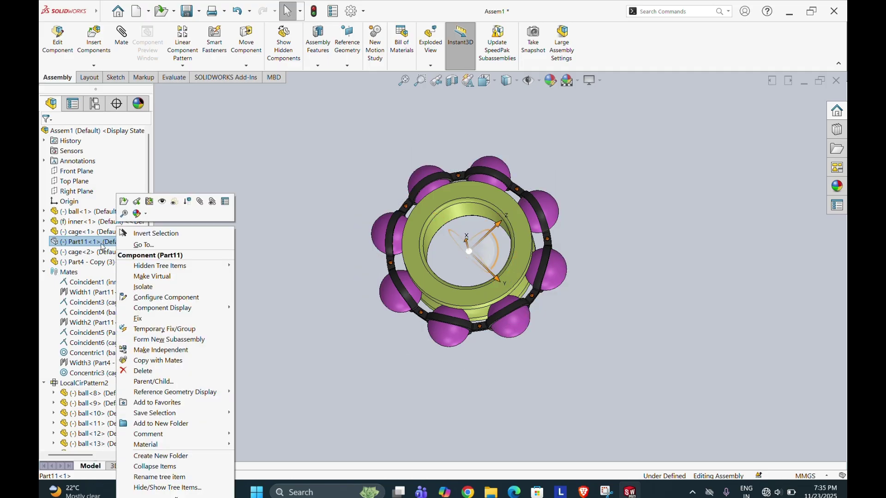
click(162, 202)
click(261, 143)
Turn the cage by hand inside the rings and examine the balls and rivets of the complete bearing
middle_drag(512, 272, 378, 266)
drag(378, 265, 611, 236)
middle_drag(610, 237, 466, 180)
scroll(466, 180, down, 5)
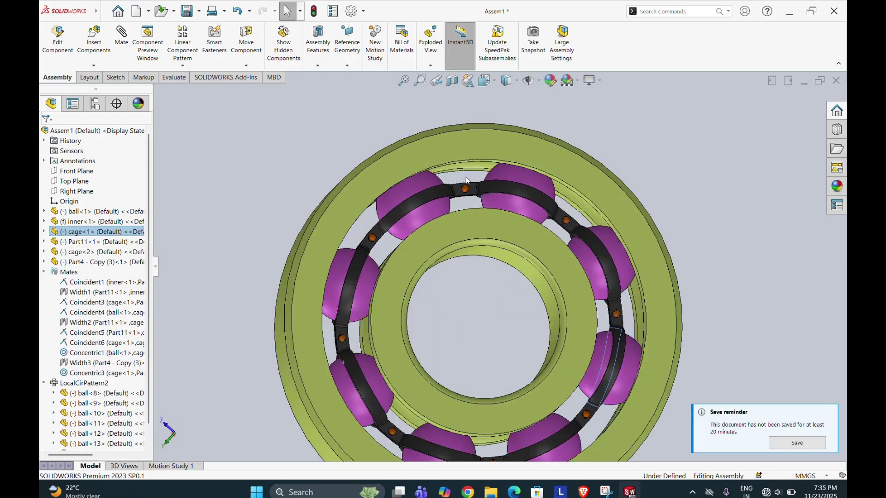
scroll(492, 281, up, 4)
scroll(502, 330, down, 5)
scroll(502, 330, up, 4)
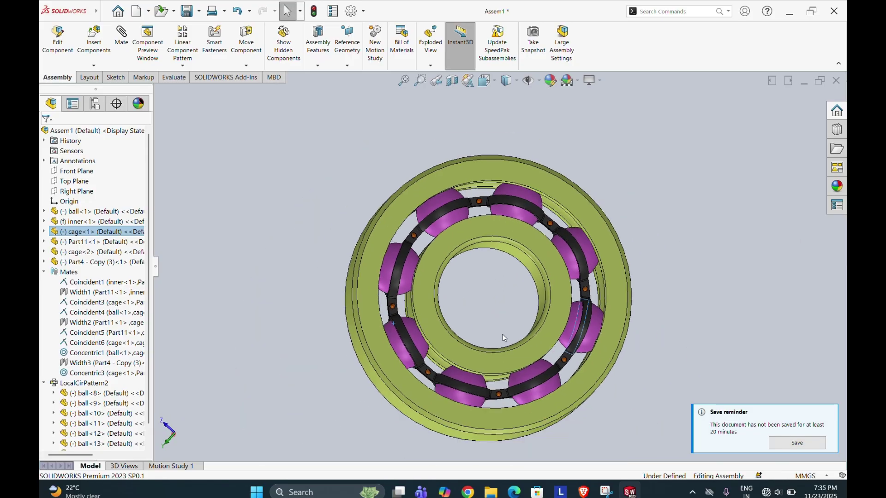
Examine the complete bearing's rings, cage, balls and rivets from several standard orientations, including face-on, edge-on and angled views
scroll(503, 342, down, 2)
key(space)
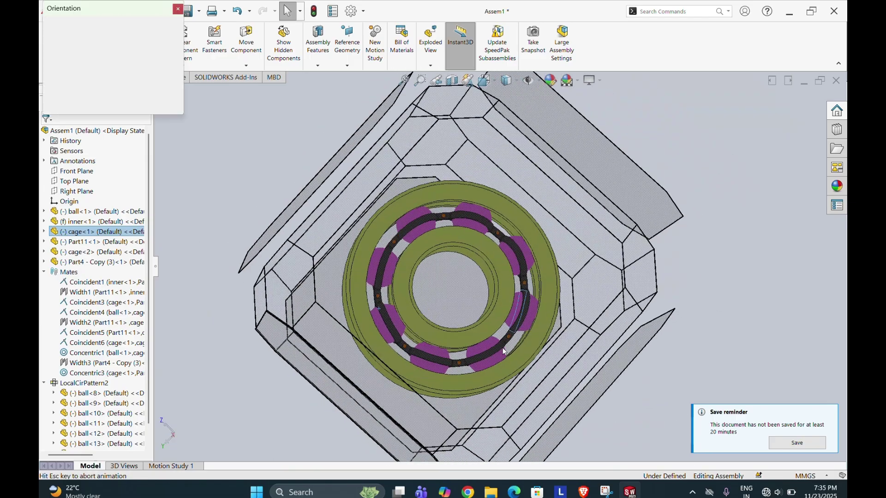
click(388, 231)
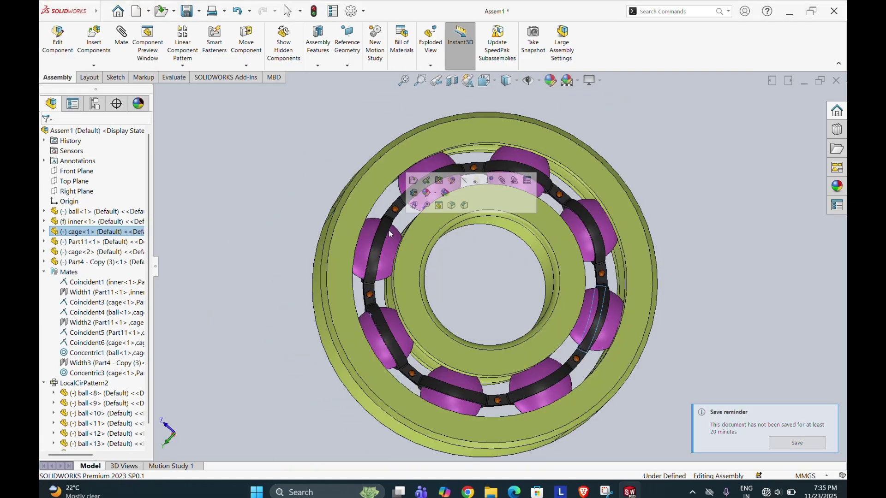
key(space)
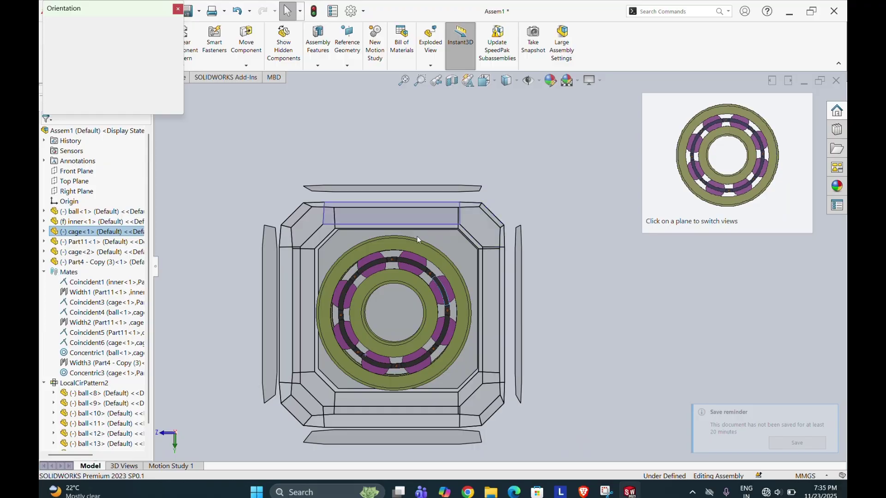
click(483, 226)
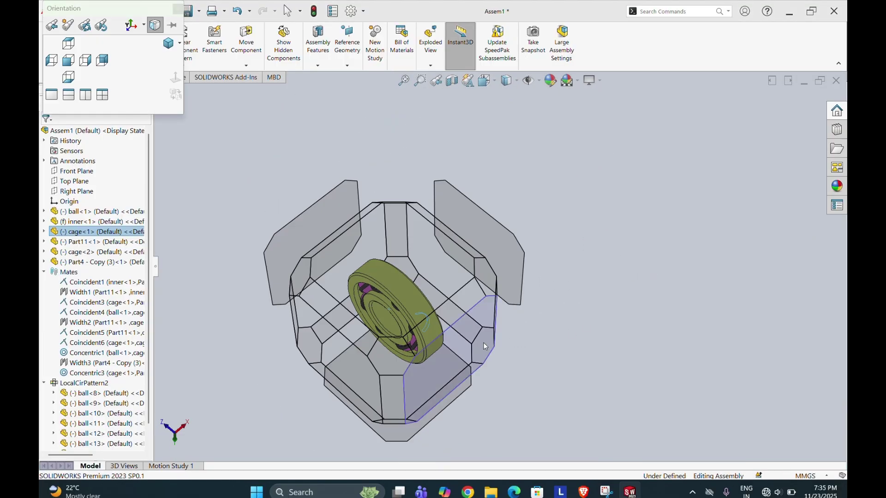
click(483, 343)
key(space)
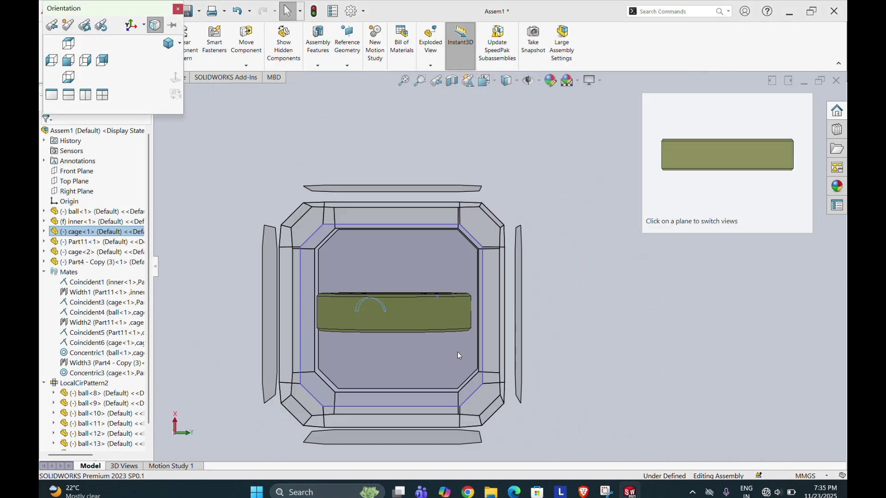
click(419, 419)
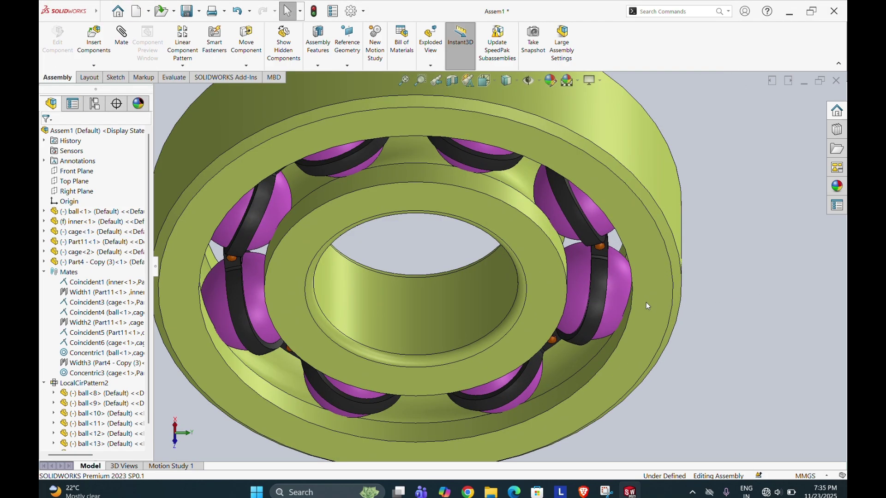
key(space)
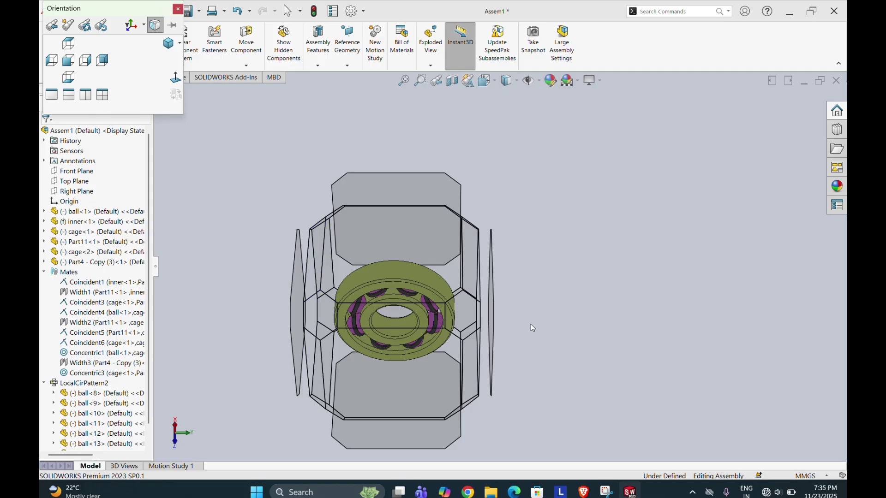
click(467, 317)
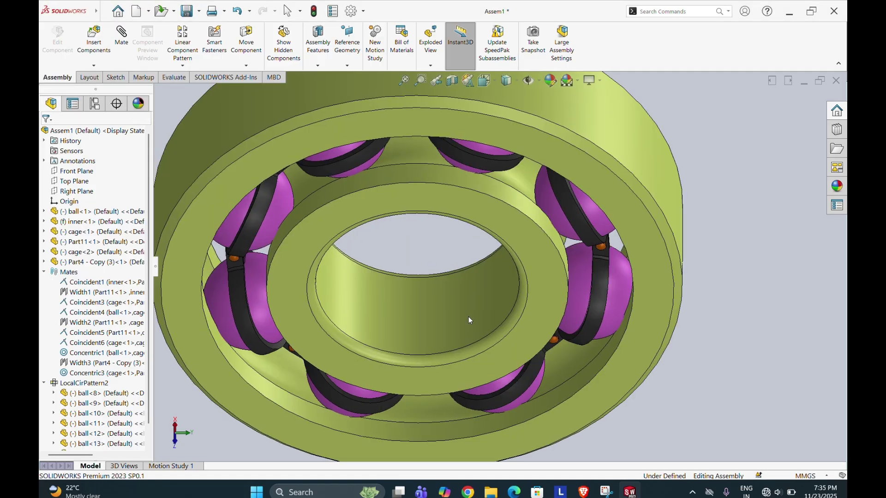